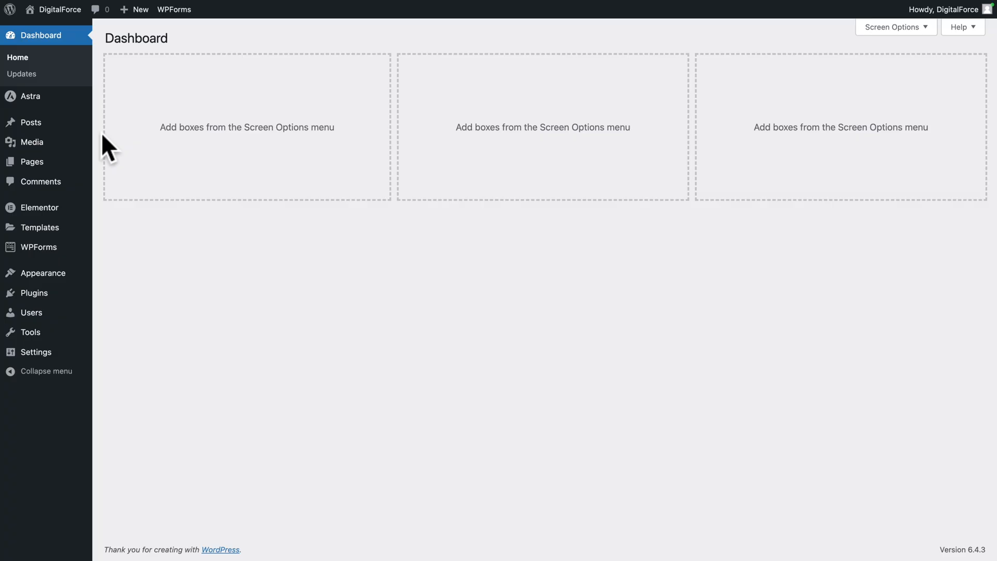
- Open the Home page from the list of all pages for editing with Elementor
mouse_move(36, 162)
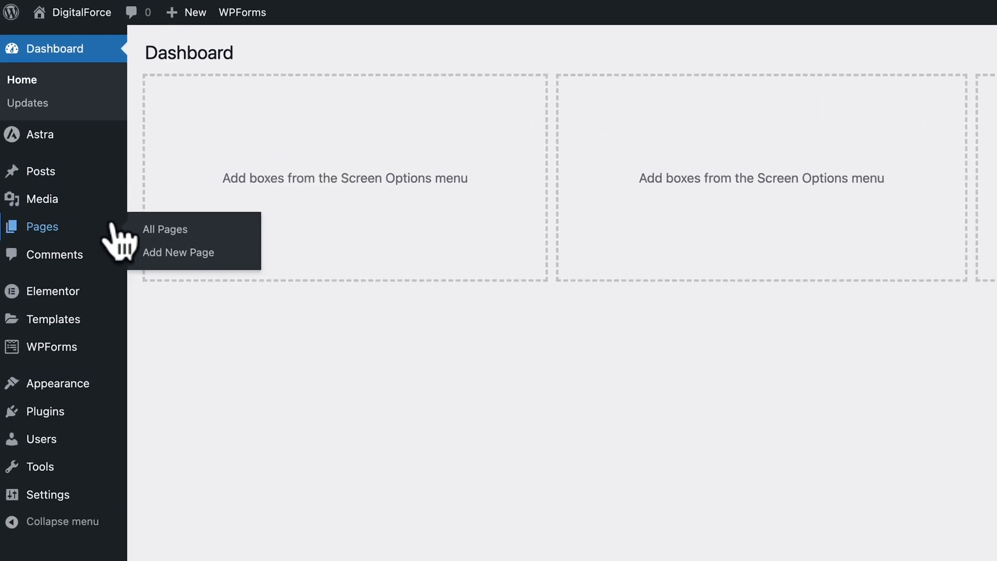
click(161, 231)
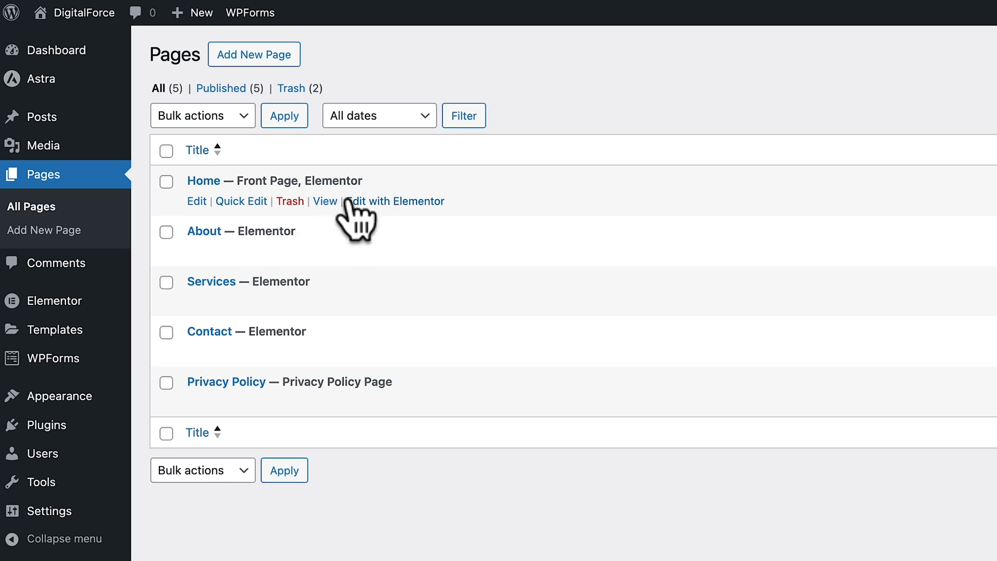
click(349, 202)
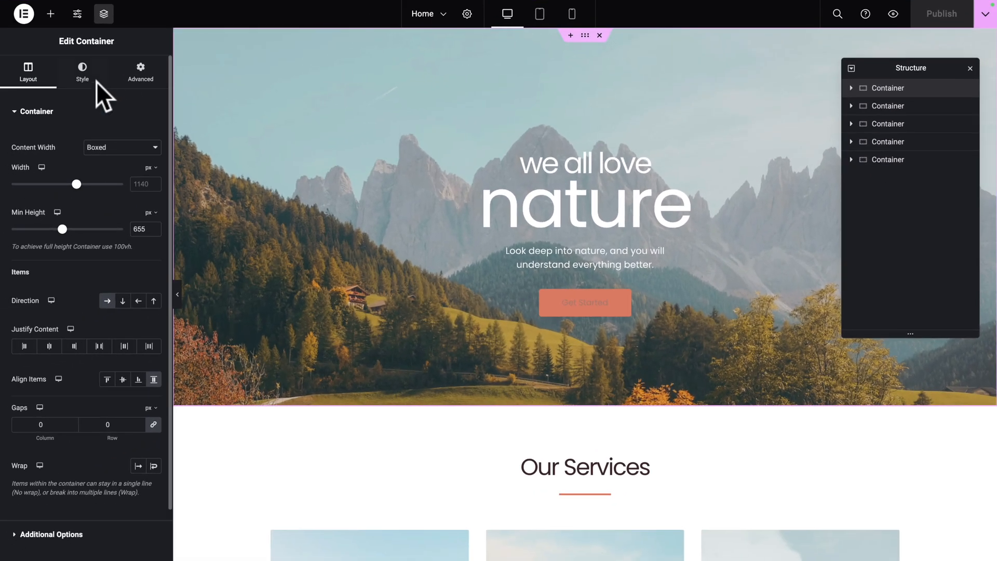
- Replace the background image of the top container with img-hor-01.webp from the media library
click(82, 78)
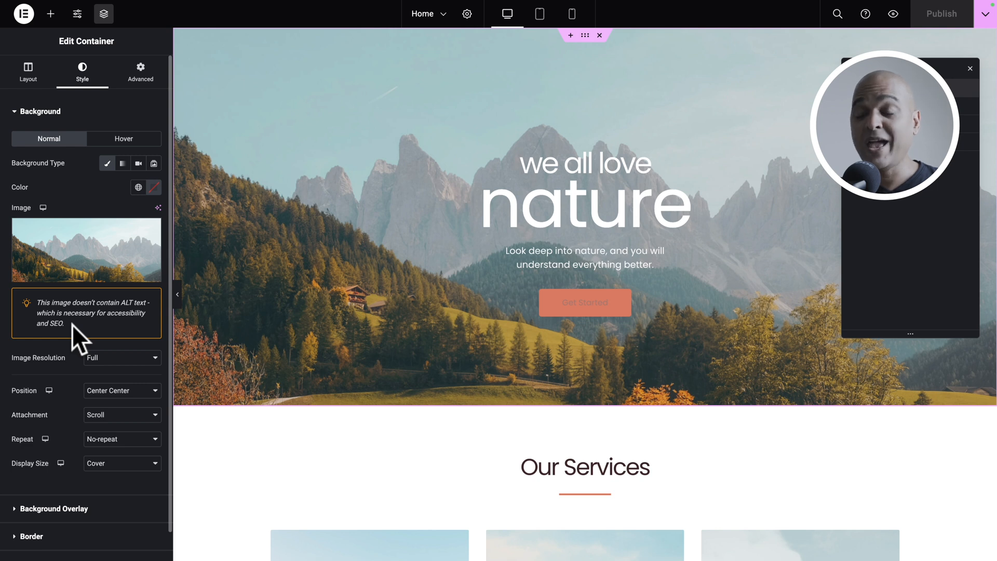
mouse_move(73, 268)
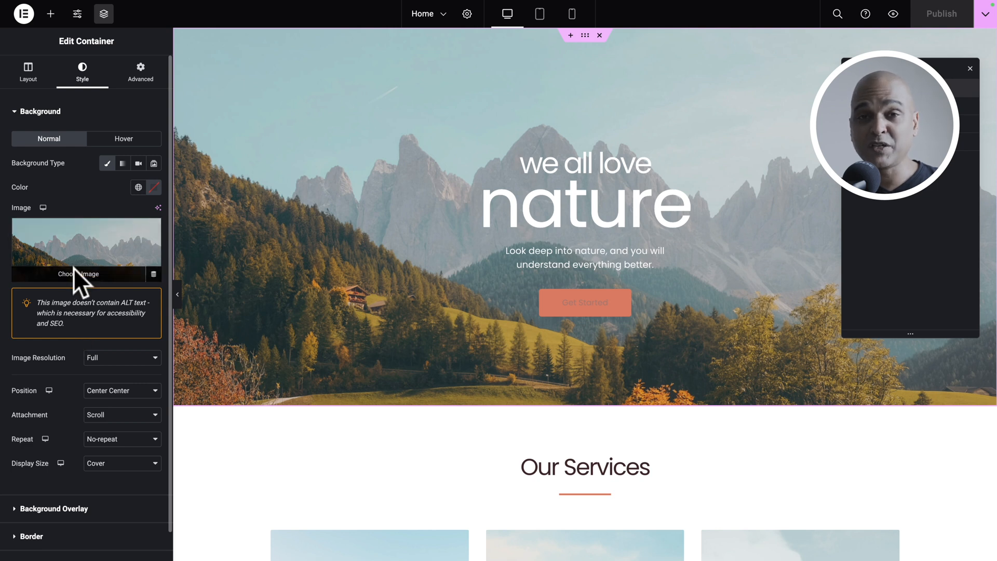
click(94, 242)
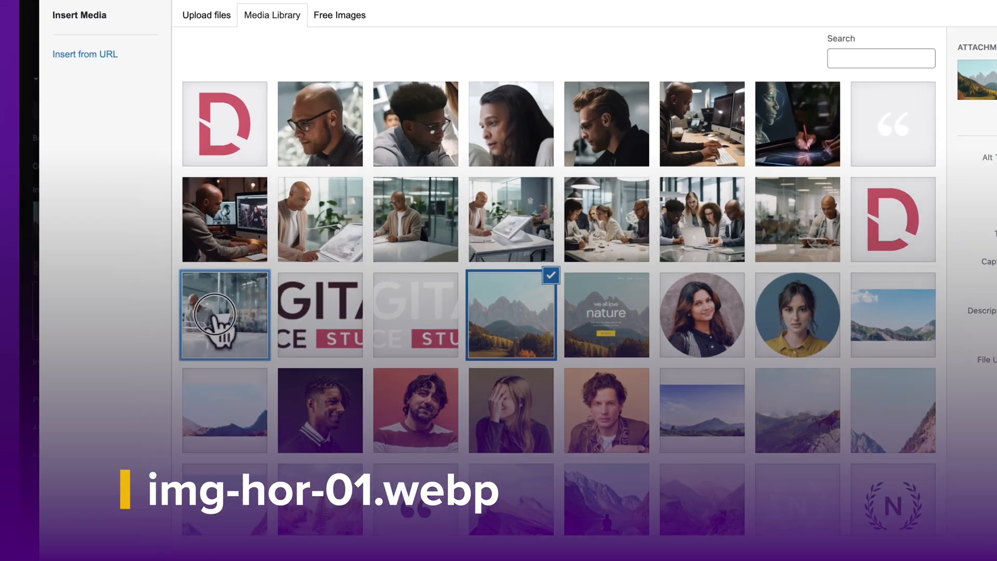
click(169, 317)
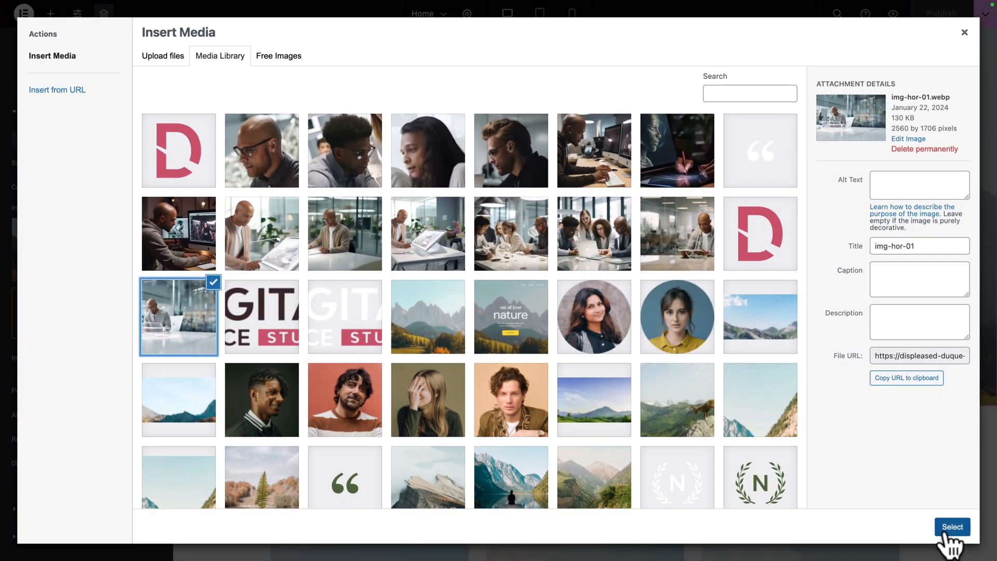
click(950, 527)
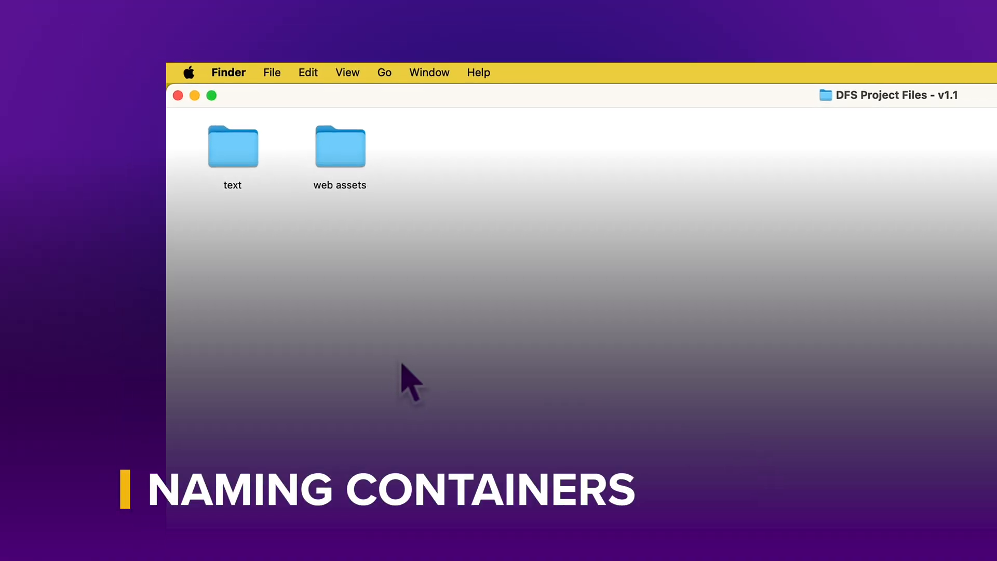
- Switch to Finder and open 01-home.txt from the text folder of DFS Project Files
double_click(233, 151)
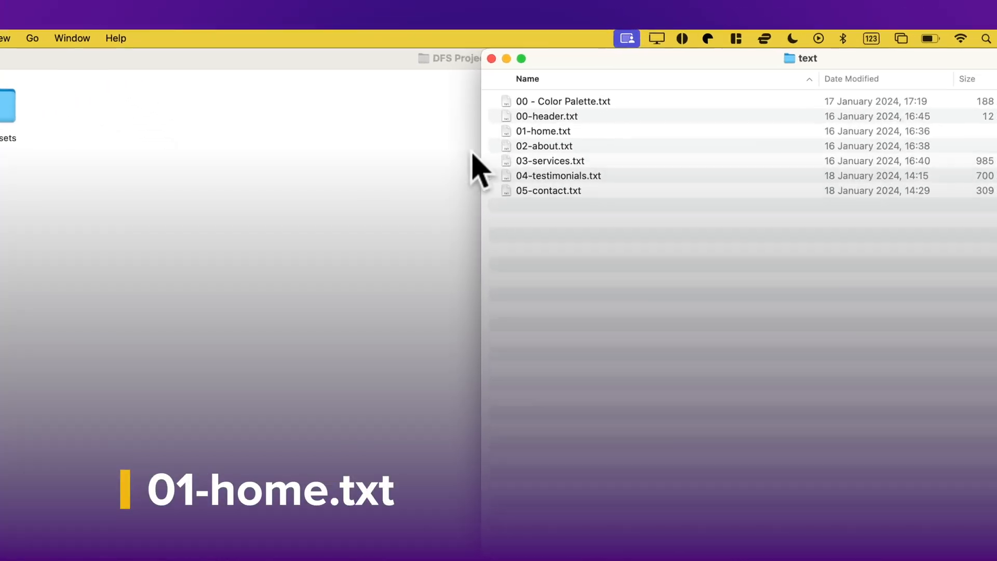
click(529, 79)
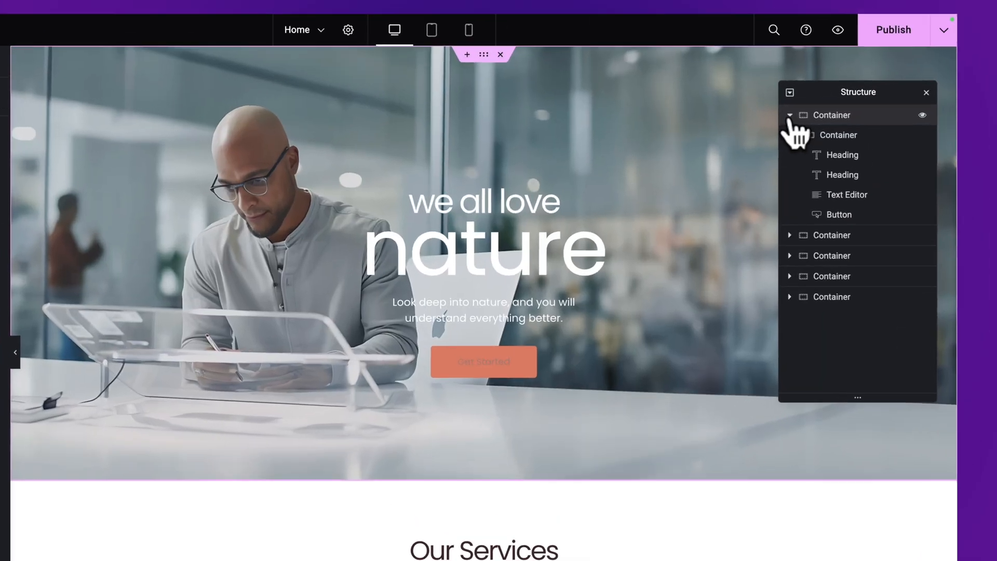
- Back in the Elementor editor, rename the first container in the page structure as HERO
click(852, 88)
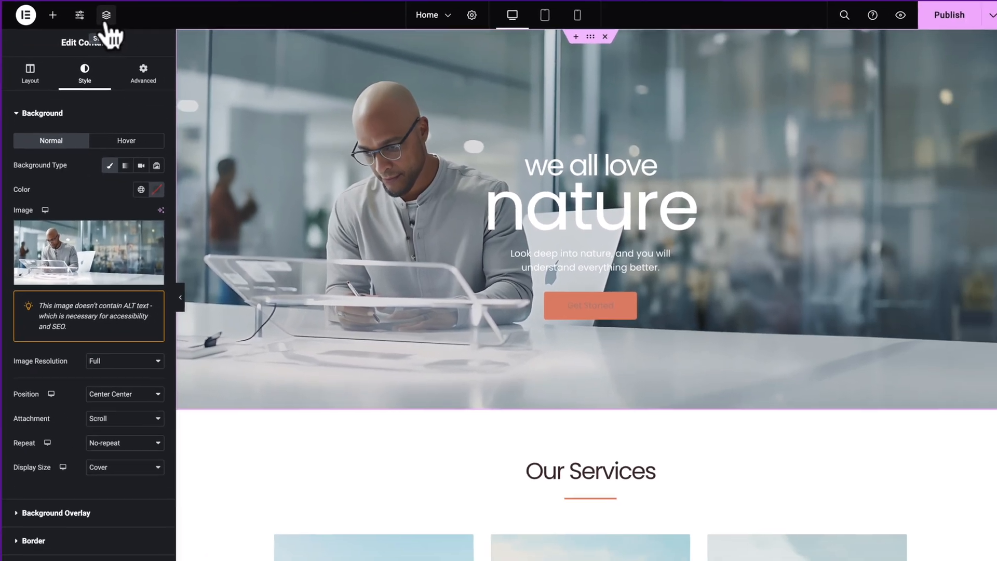
click(282, 100)
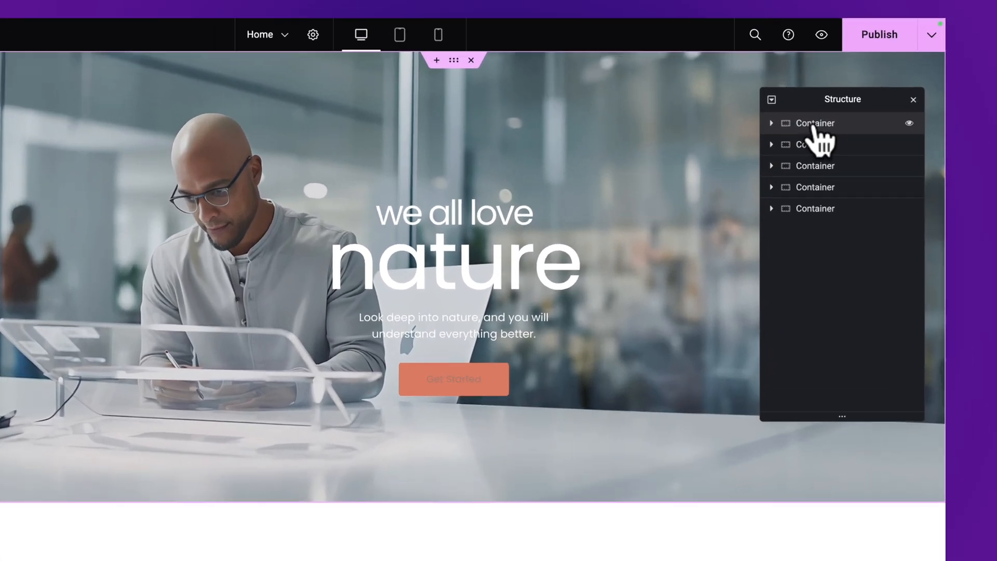
double_click(885, 90)
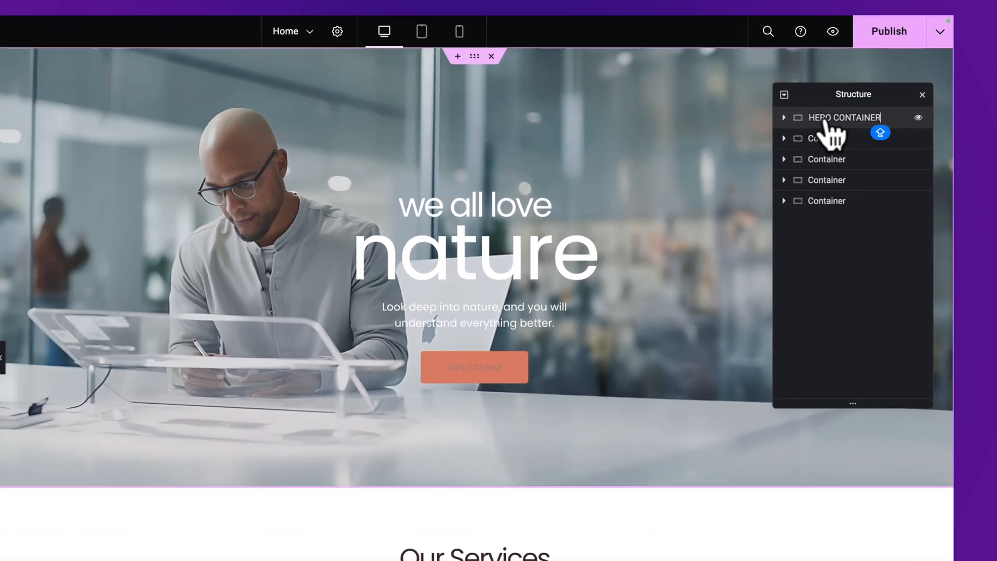
key(Return)
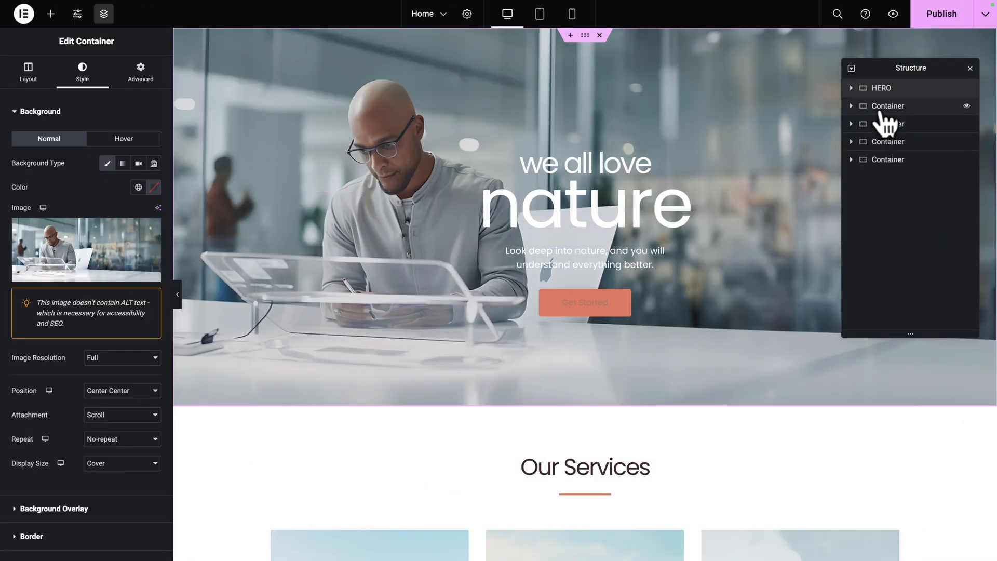
- Rename the second container as SERVICES and the third as TESTIMONIALS in the page structure
double_click(880, 109)
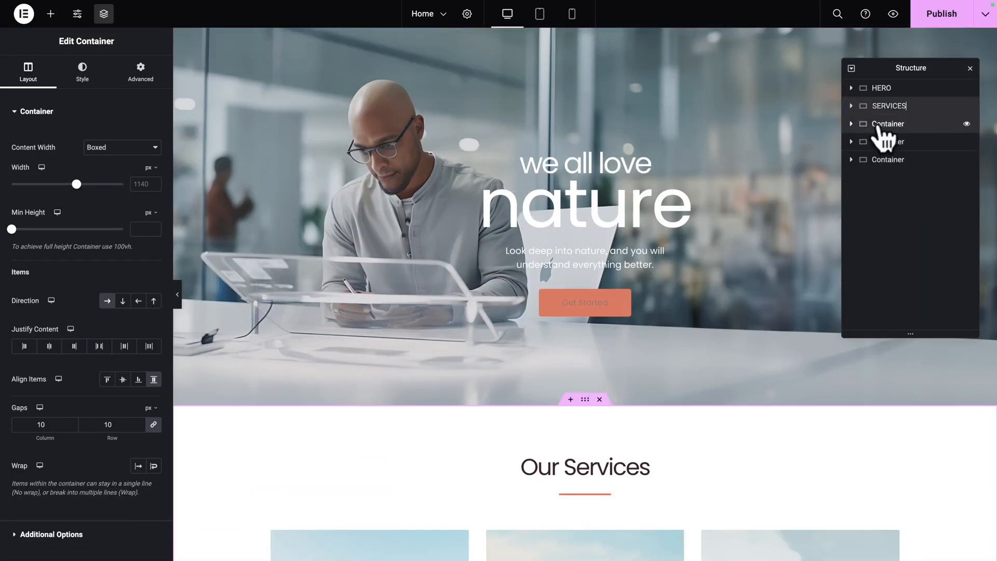
double_click(878, 124)
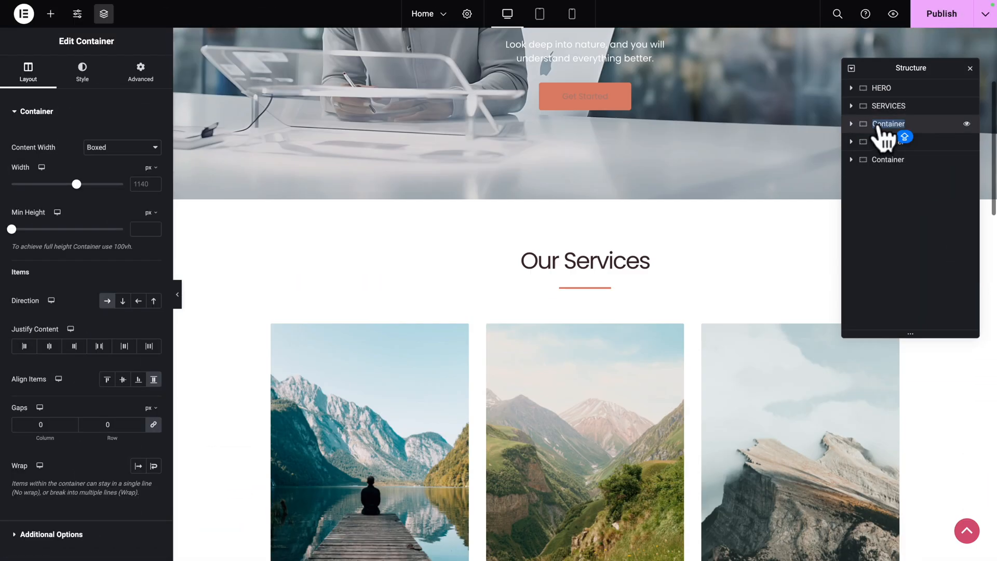
text(TESTIMONIALS)
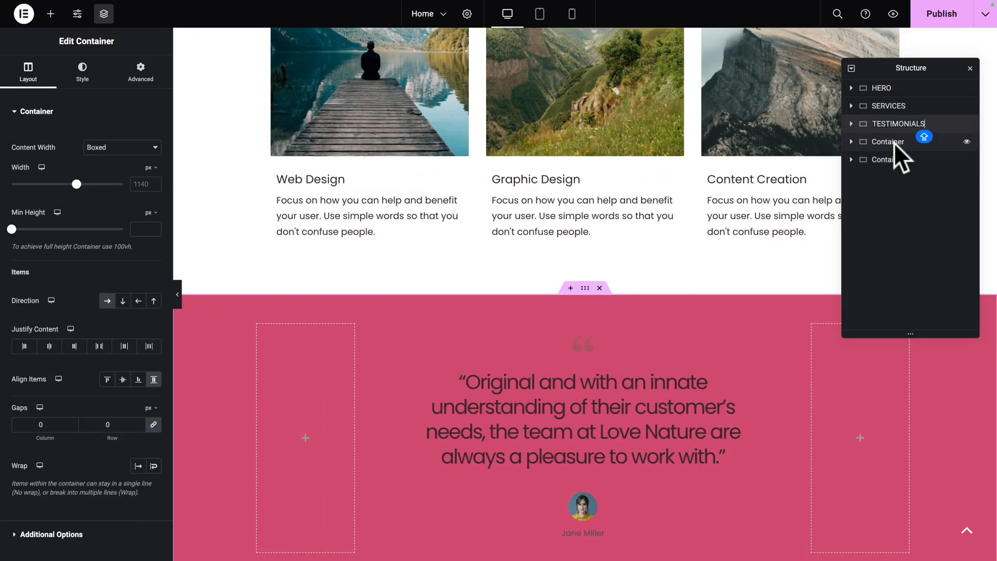
- Rename the fourth container as ABOUT and the fifth as CALL TO ACTION BANNER, using the section names in 01-home.txt
double_click(889, 141)
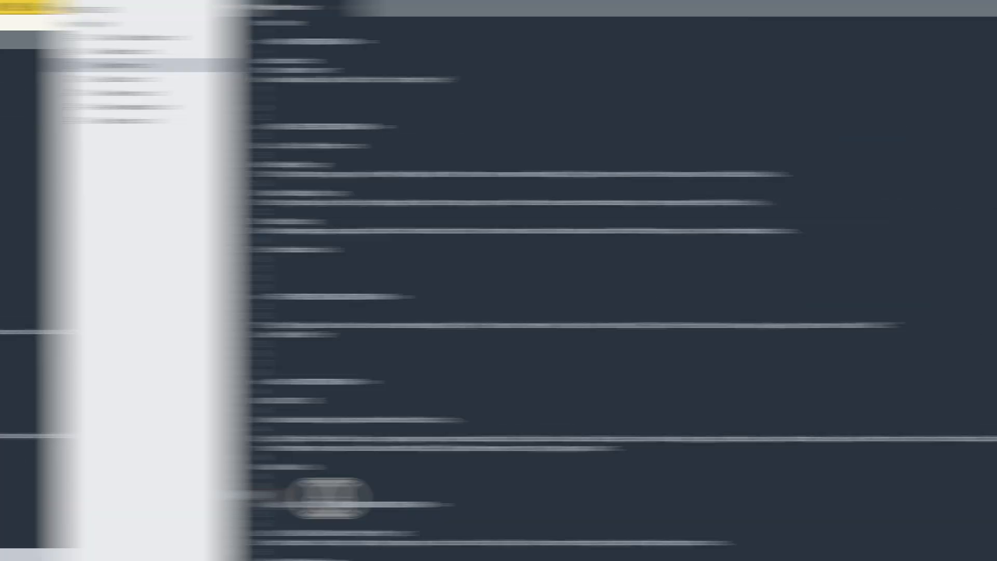
shift+click(316, 503)
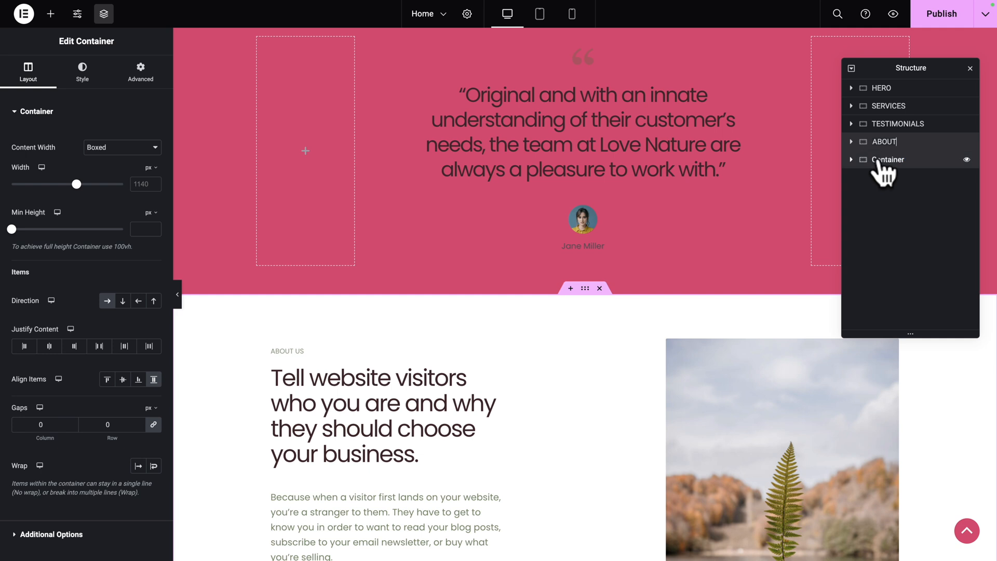
double_click(879, 162)
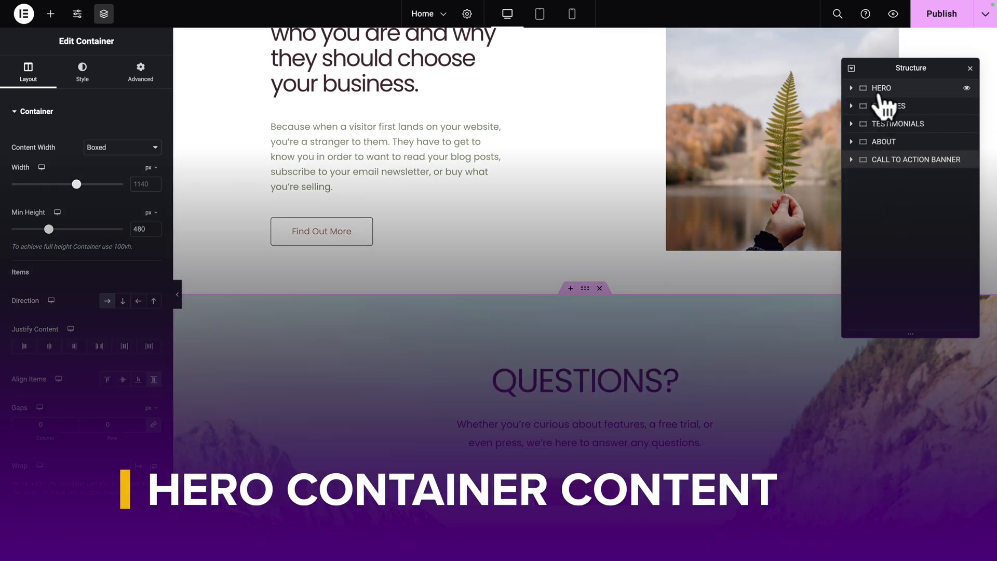
- Set the title of the first heading in the HERO container to "websites" and align it right
click(877, 89)
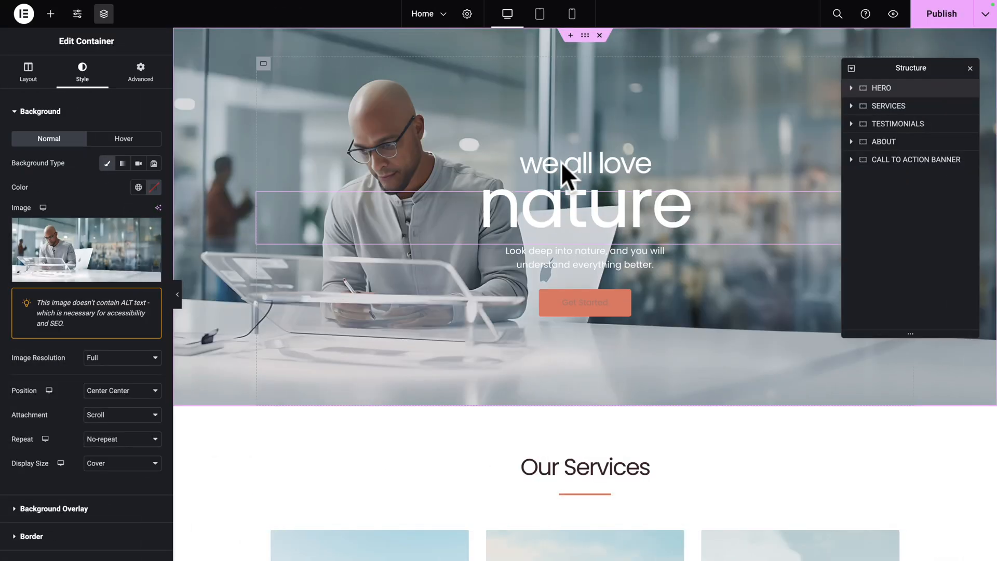
click(574, 165)
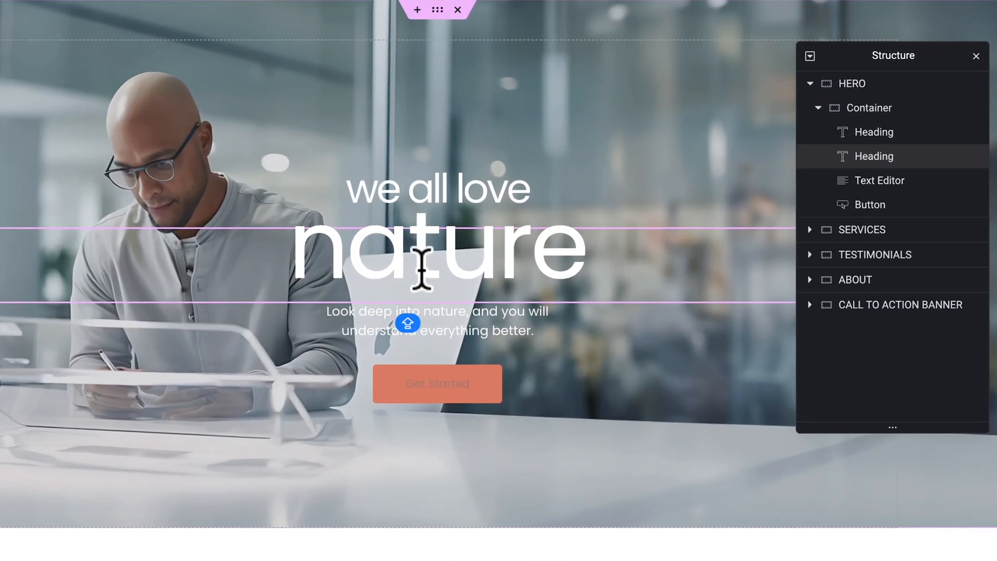
click(413, 235)
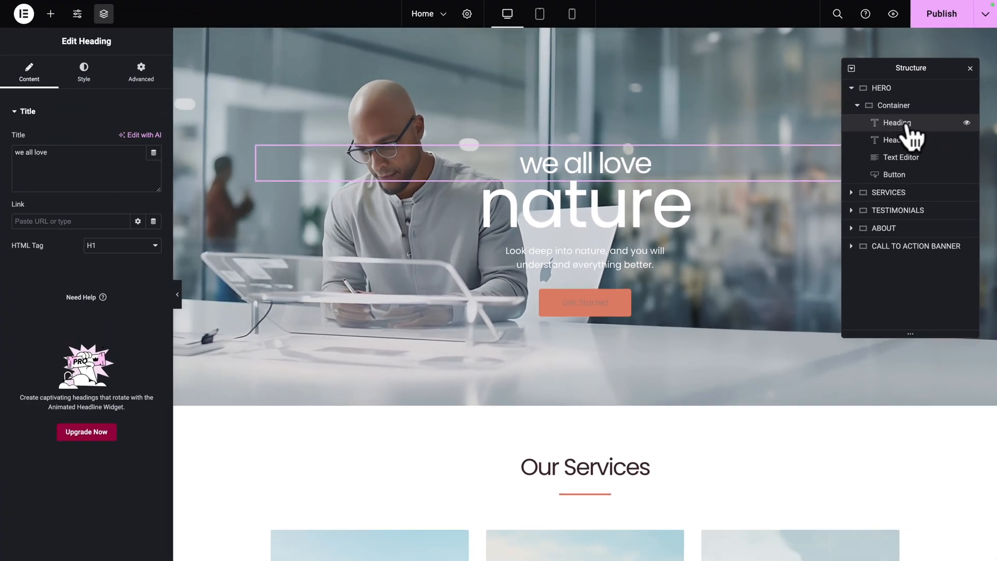
triple_click(50, 156)
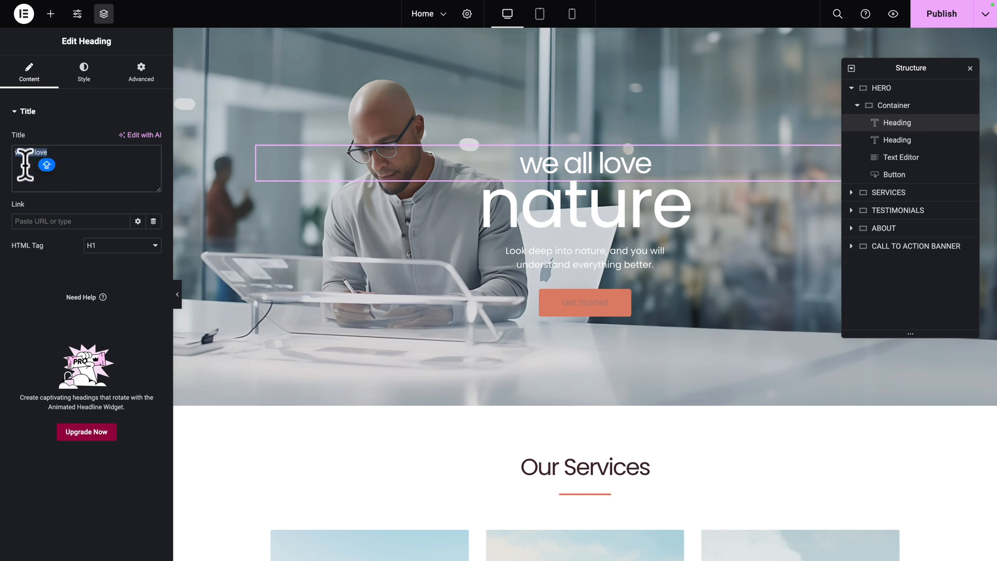
text(websites)
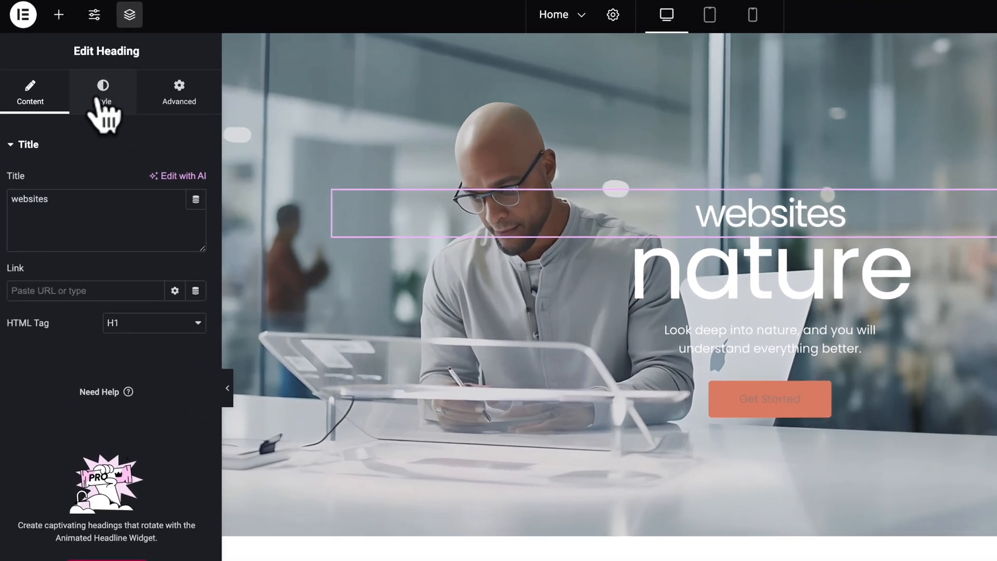
click(83, 73)
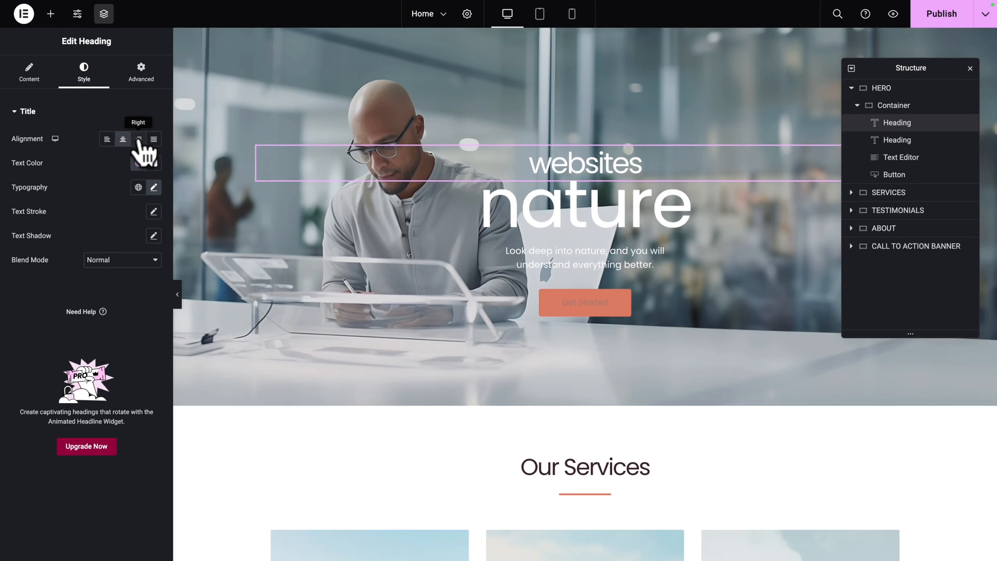
click(139, 139)
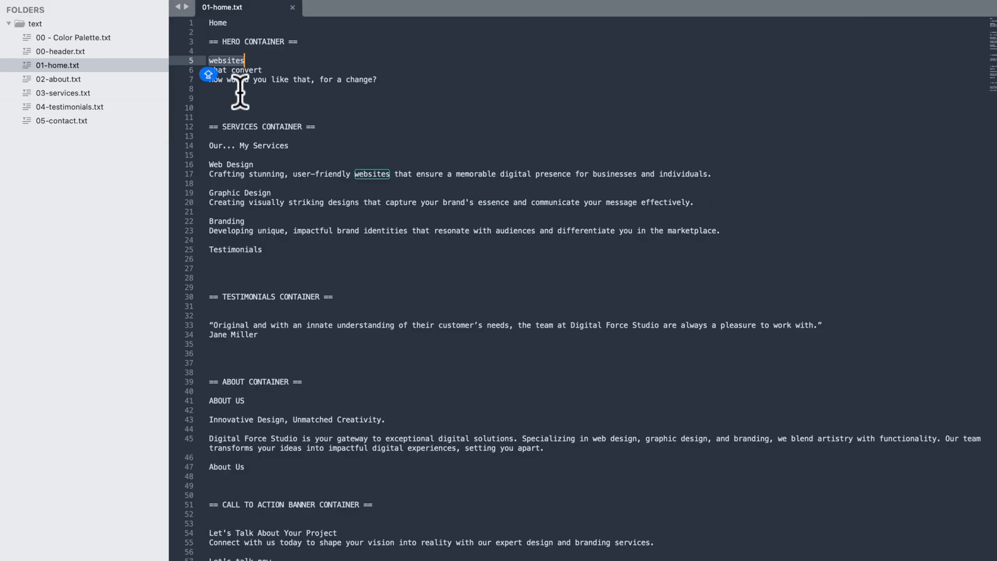
- Replace the second HERO heading with "that convert" copied from 01-home.txt and align it right
click(267, 68)
key(shift+super+Left)
key(super+c)
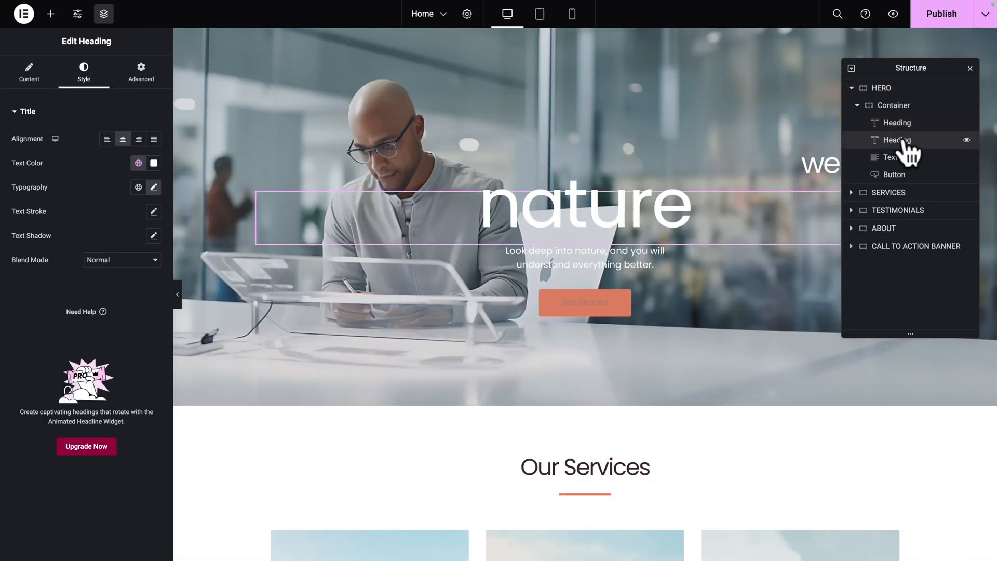
click(29, 72)
click(43, 154)
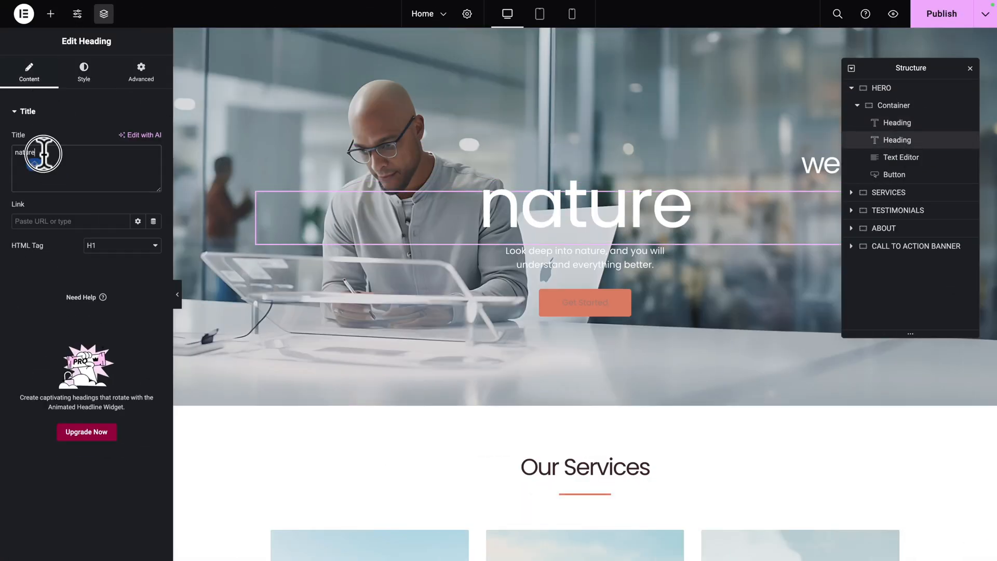
key(super+v)
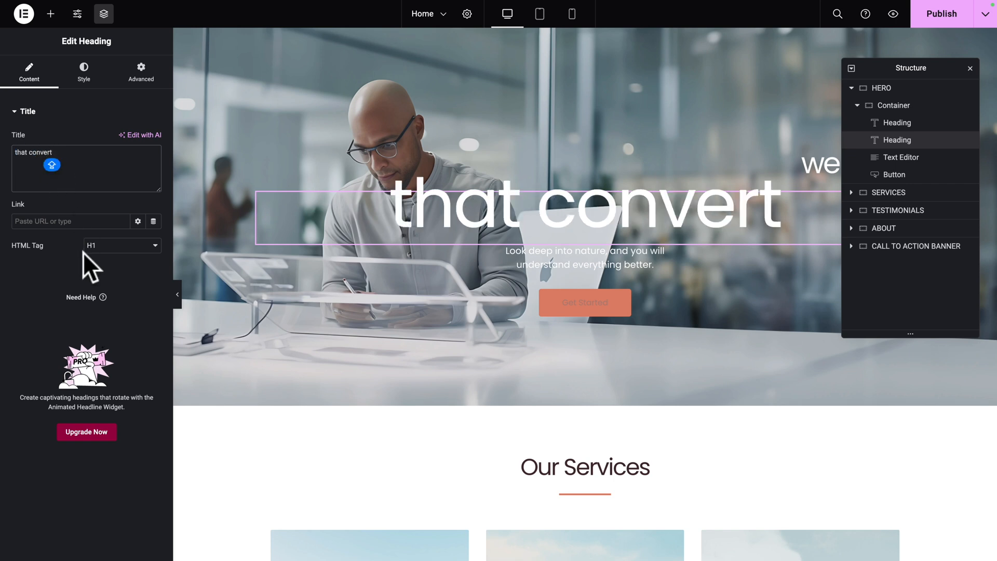
click(83, 76)
click(139, 139)
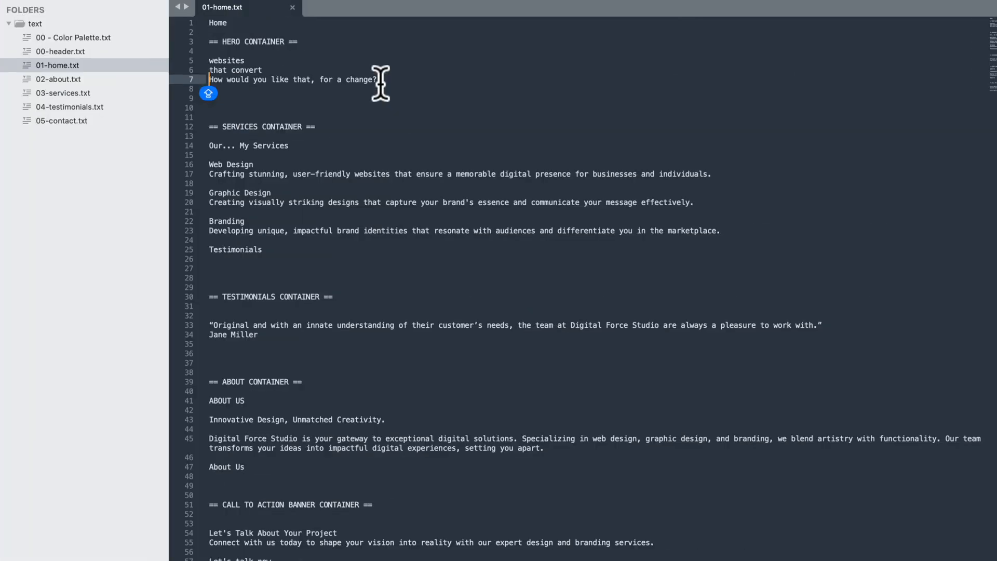
- Replace the HERO paragraph text with "How would you like that, for a change?" copied from 01-home.txt
shift+click(380, 83)
key(ctrl+c)
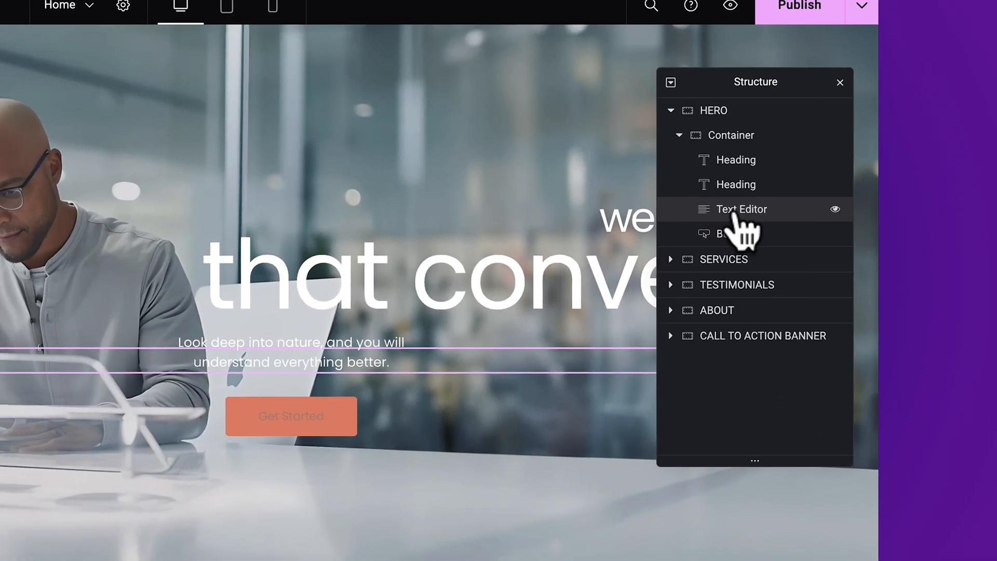
click(735, 216)
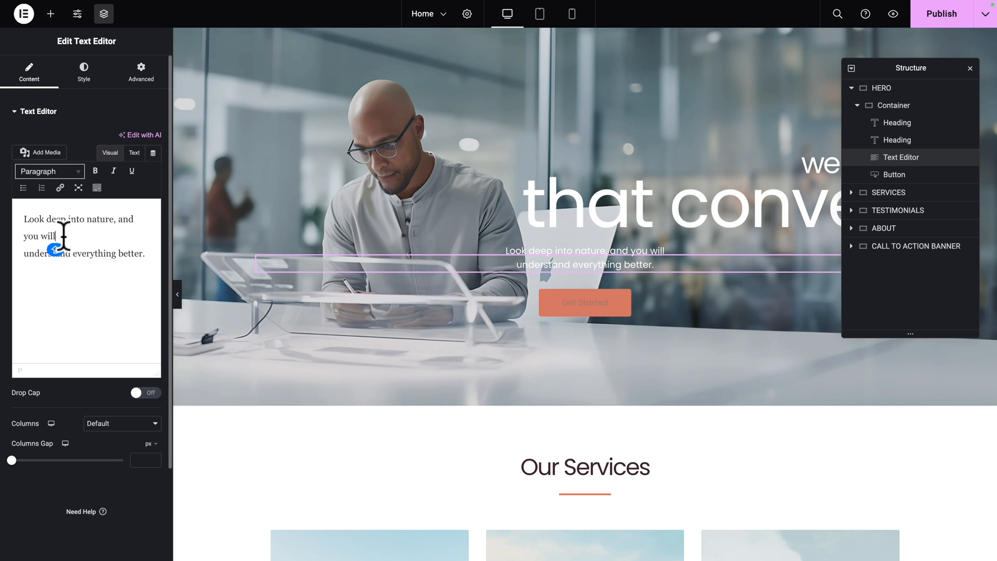
key(ctrl+a)
key(BackSpace)
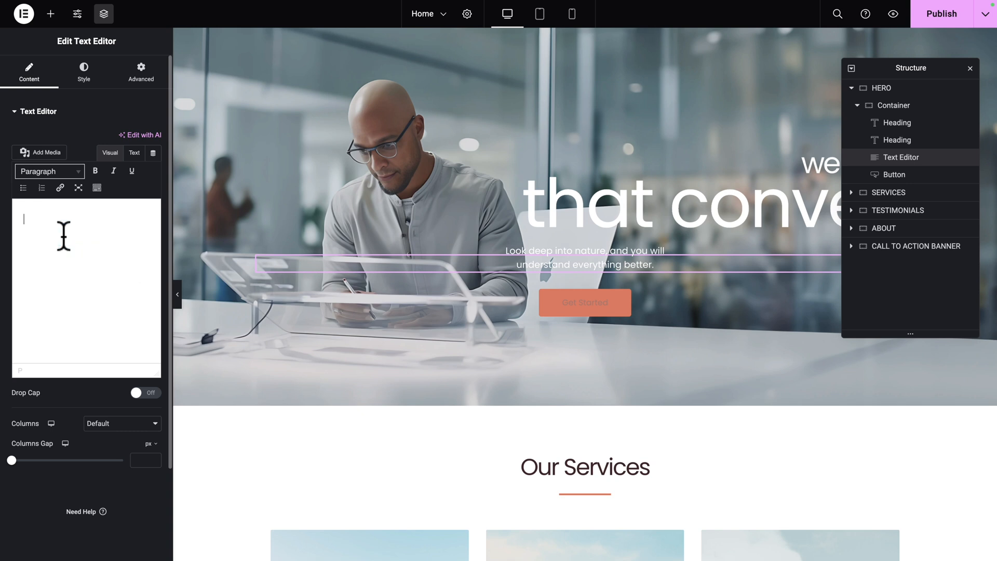
key(ctrl+v)
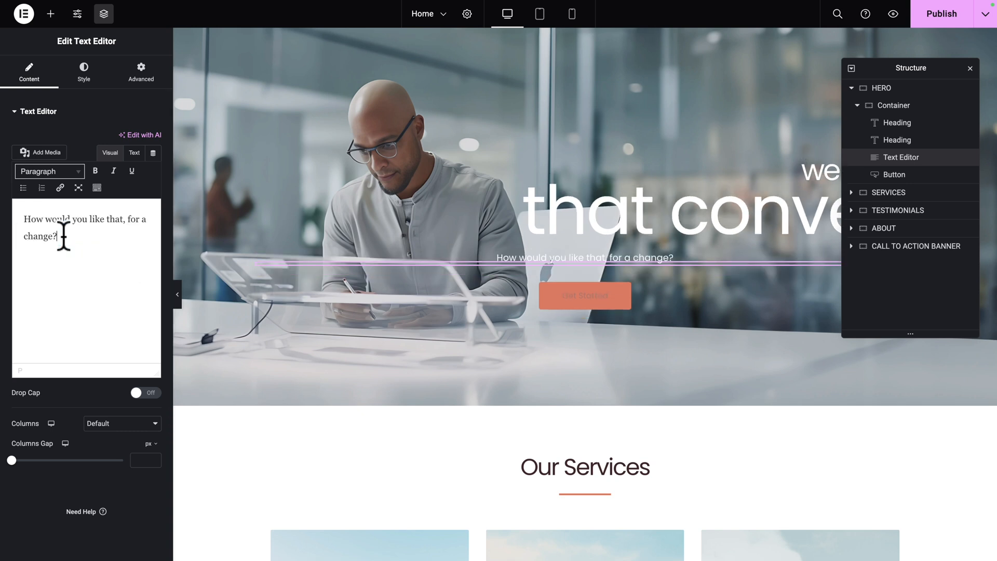
- Align the HERO paragraph to the right and close the Structure overview
click(83, 75)
click(138, 139)
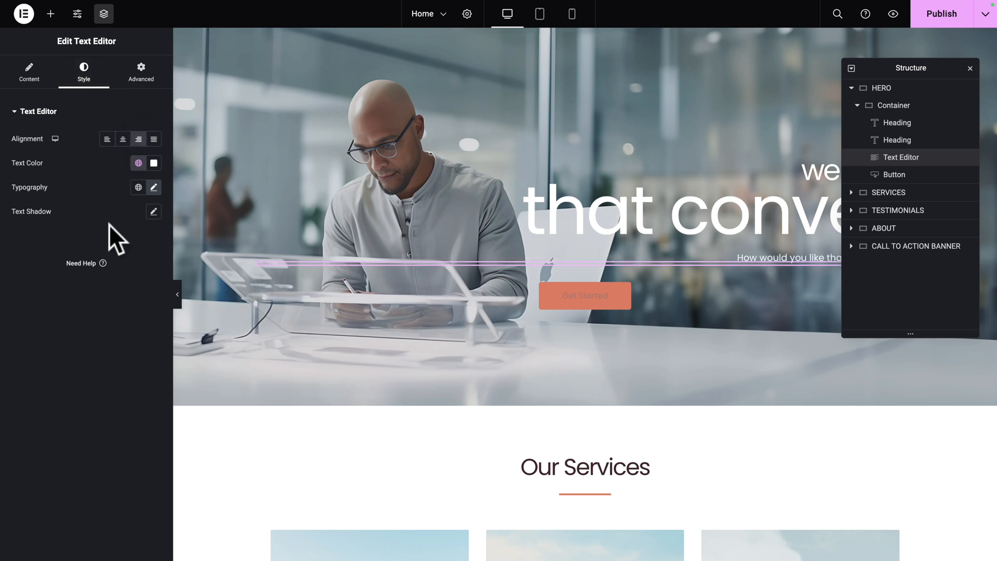
key(ctrl+i)
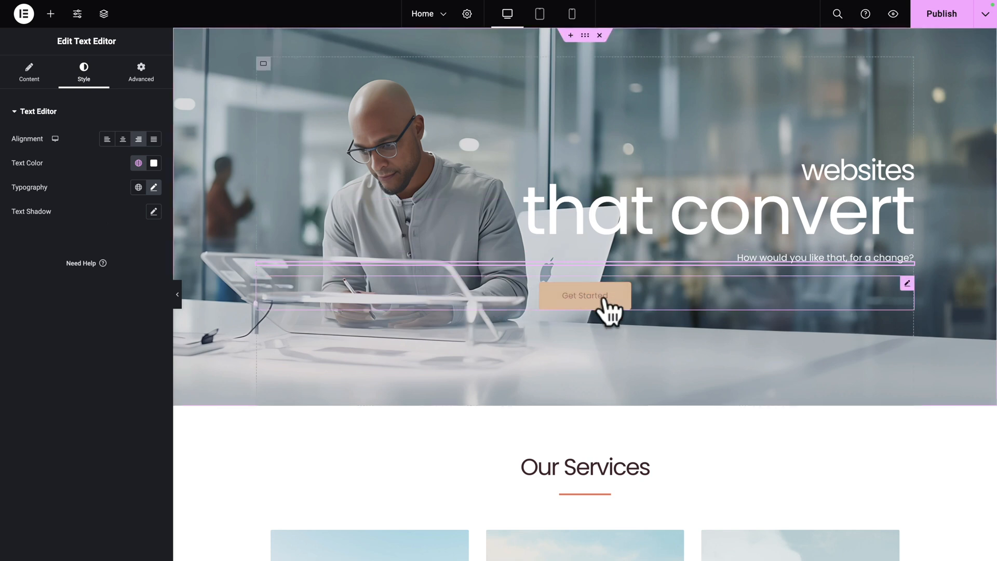
- Set the HERO button's text to "Discover" and its link to #services
click(908, 284)
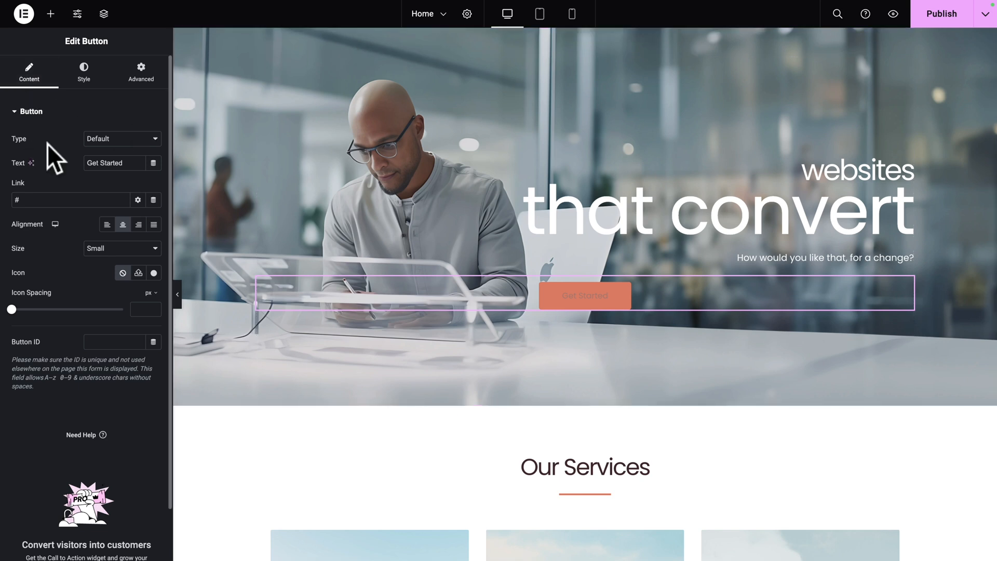
triple_click(89, 163)
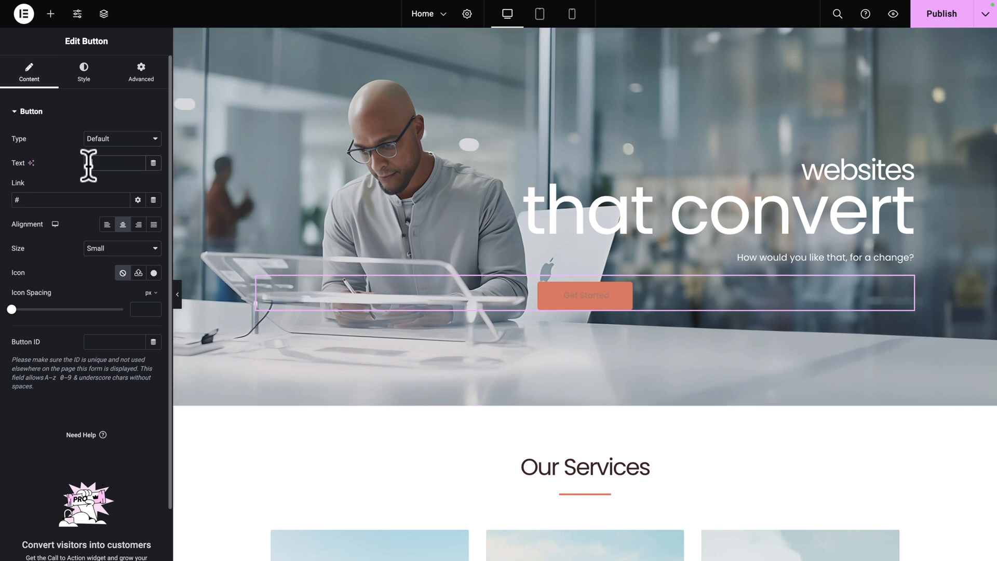
text(Discover)
click(33, 198)
text(services)
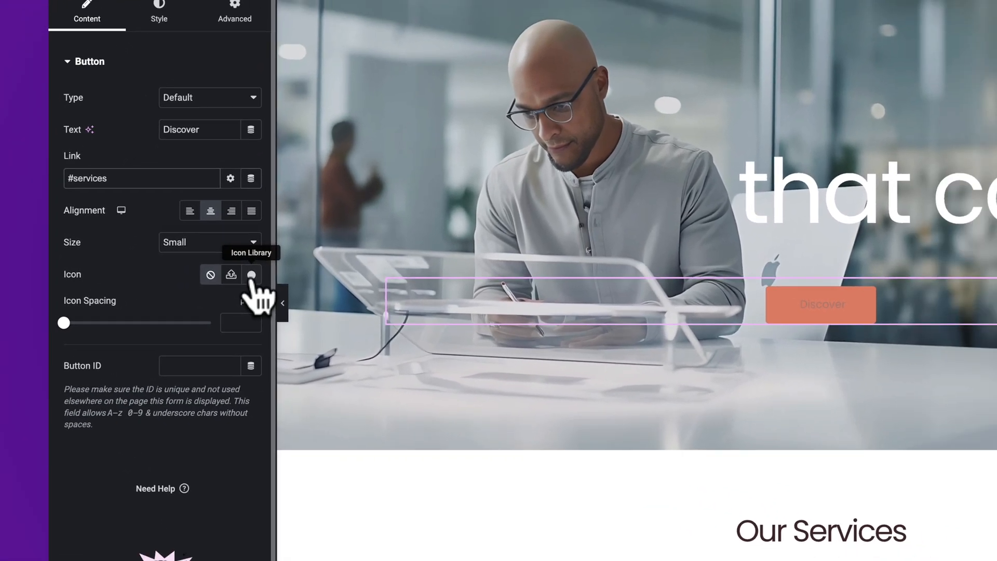
- Add a chevron-down icon to the Discover button, positioned after the text with an icon spacing of 12 px
click(285, 275)
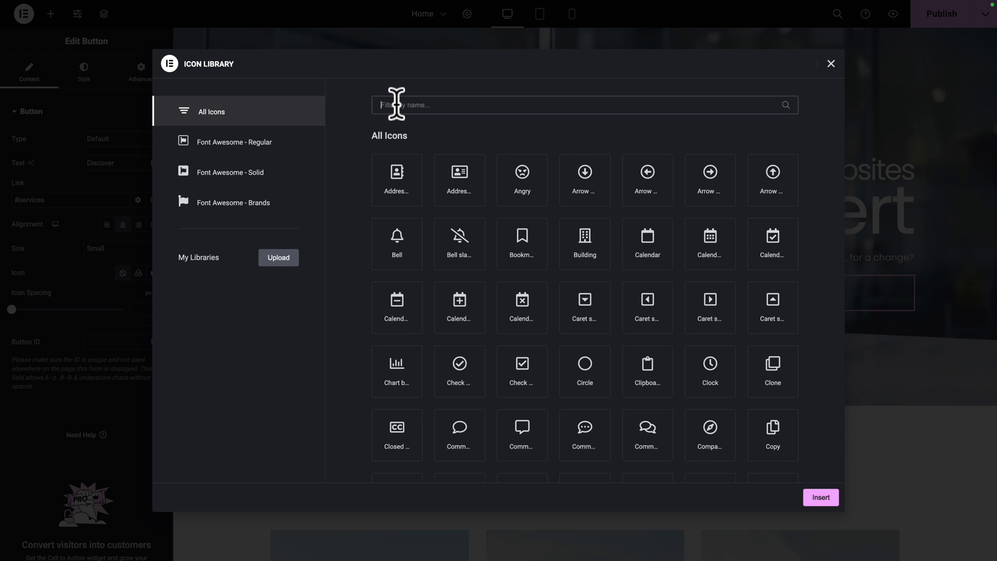
text(down)
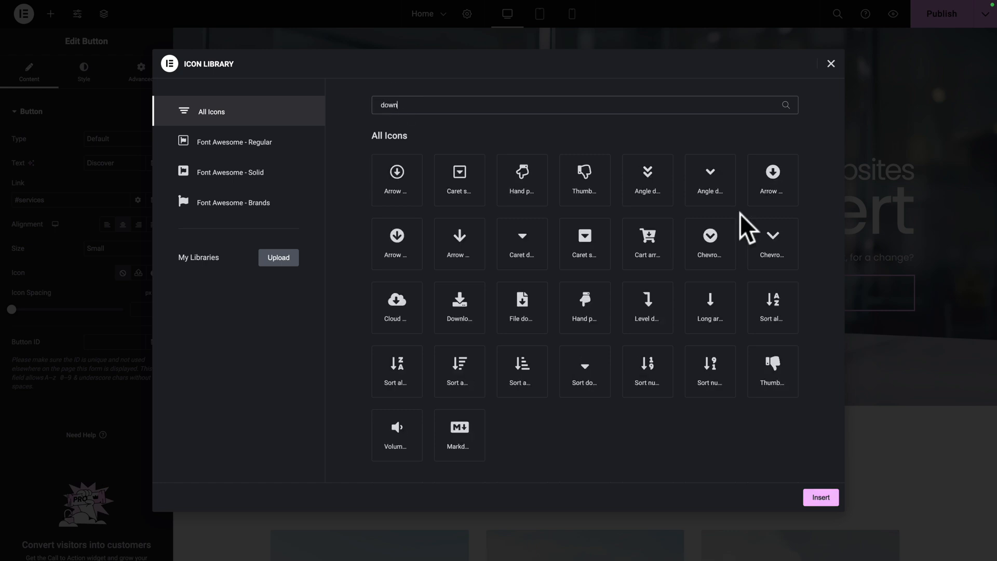
click(781, 268)
click(822, 499)
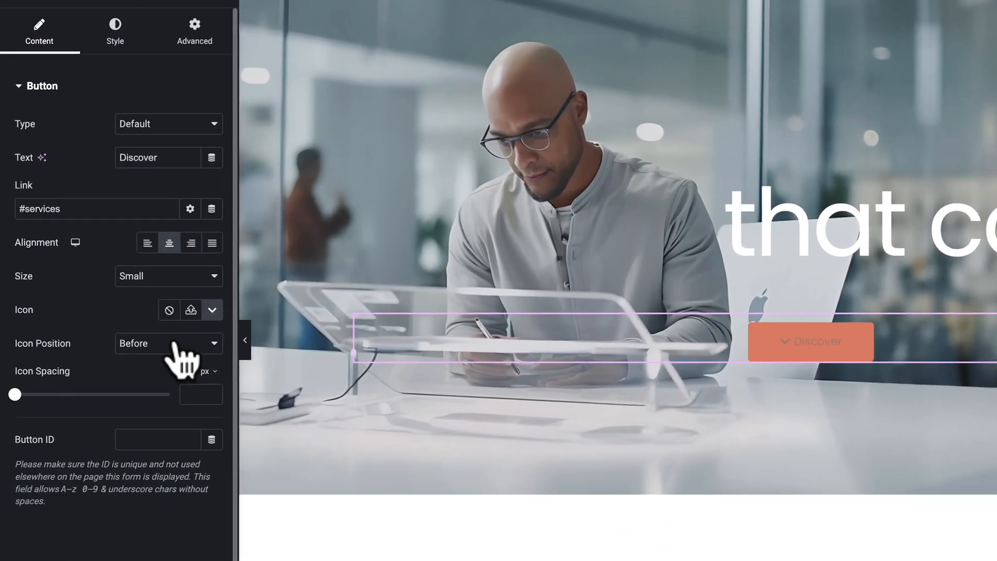
click(135, 304)
click(118, 317)
click(205, 404)
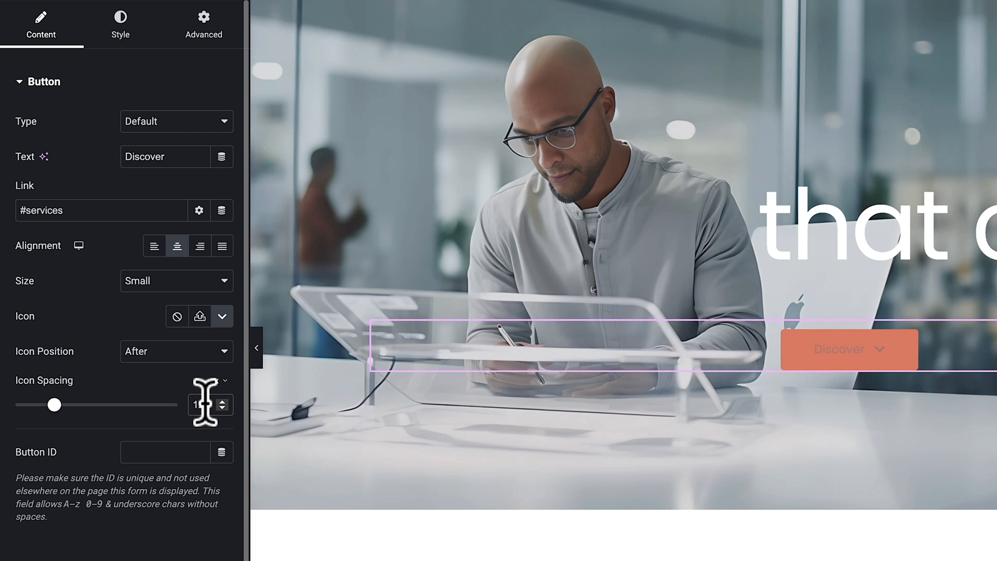
- Set the Discover button's typography to size 13 px, Uppercase transform and word spacing 1 px
click(123, 27)
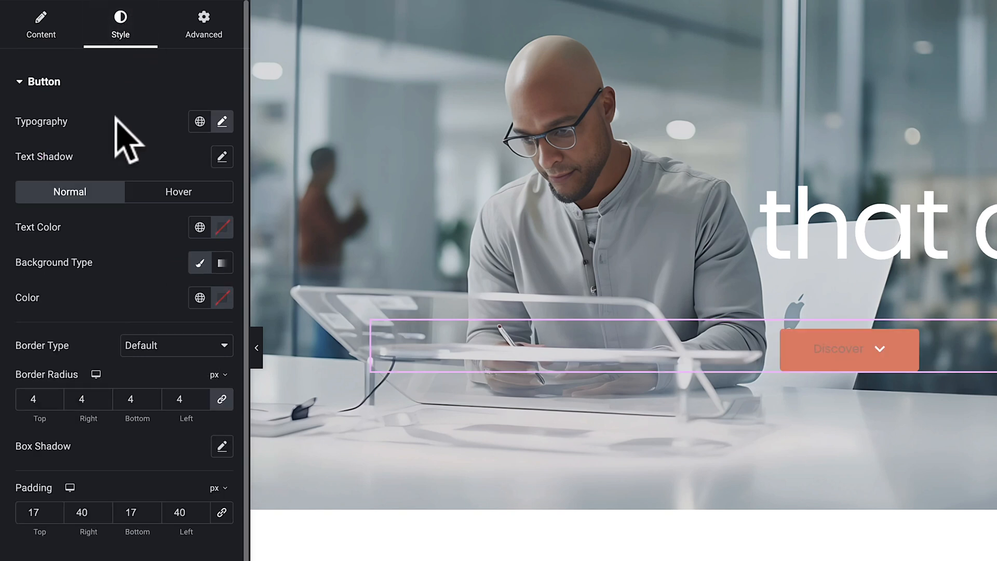
click(221, 122)
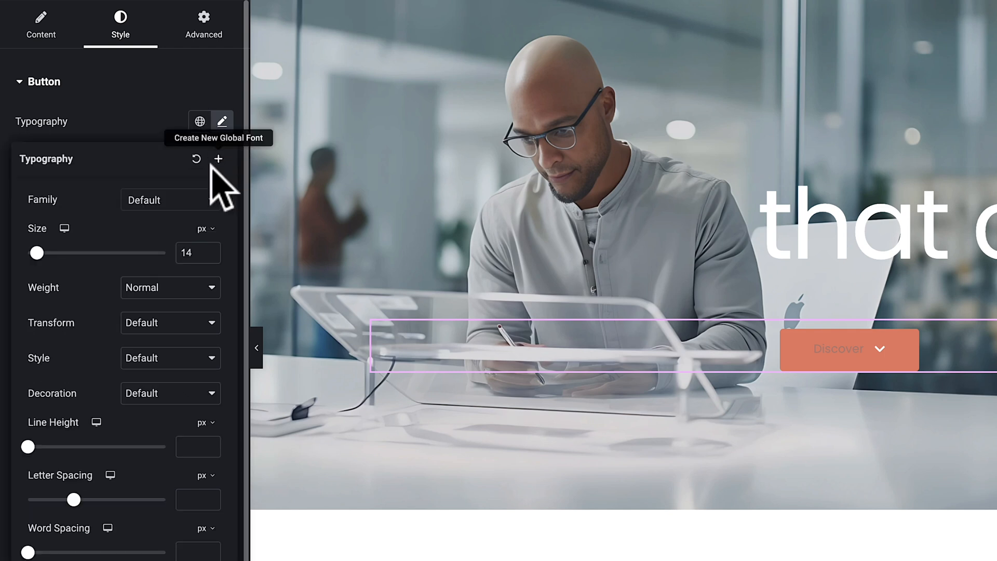
click(198, 253)
click(210, 254)
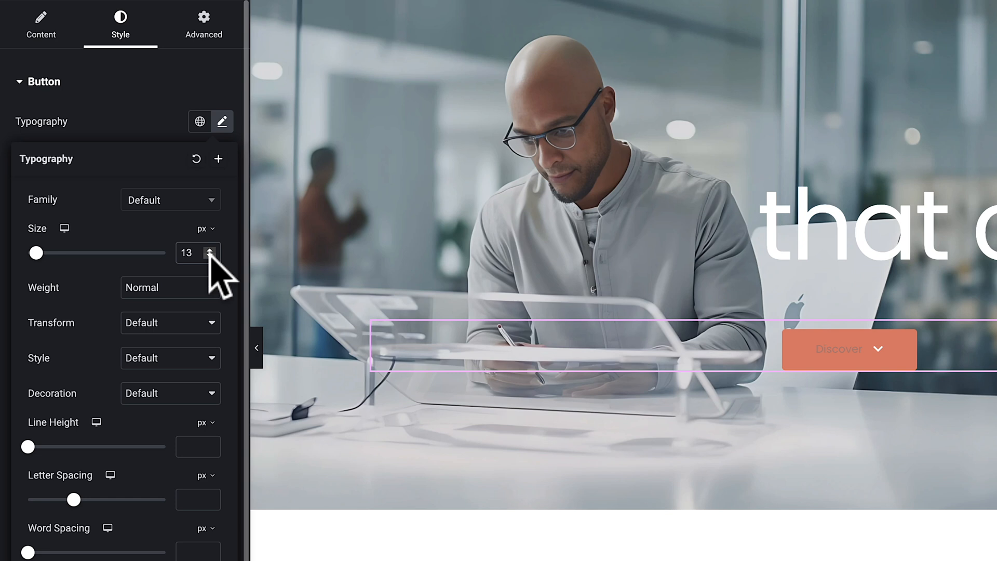
click(178, 322)
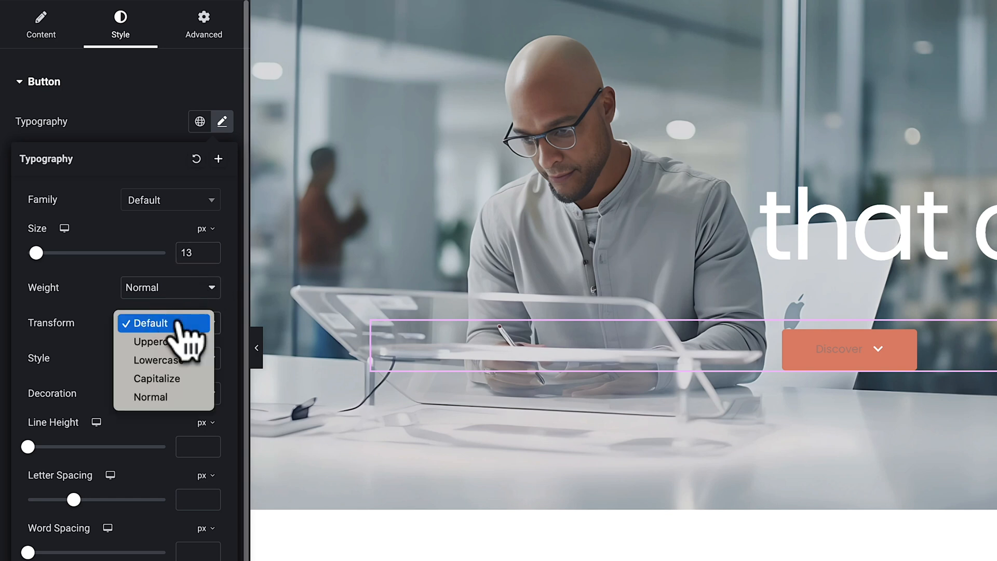
click(176, 341)
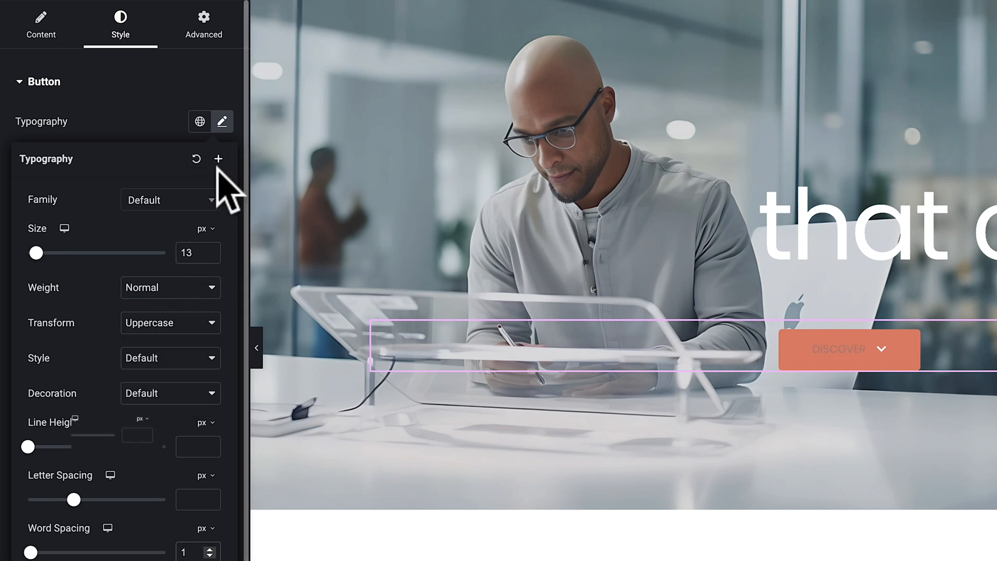
click(141, 112)
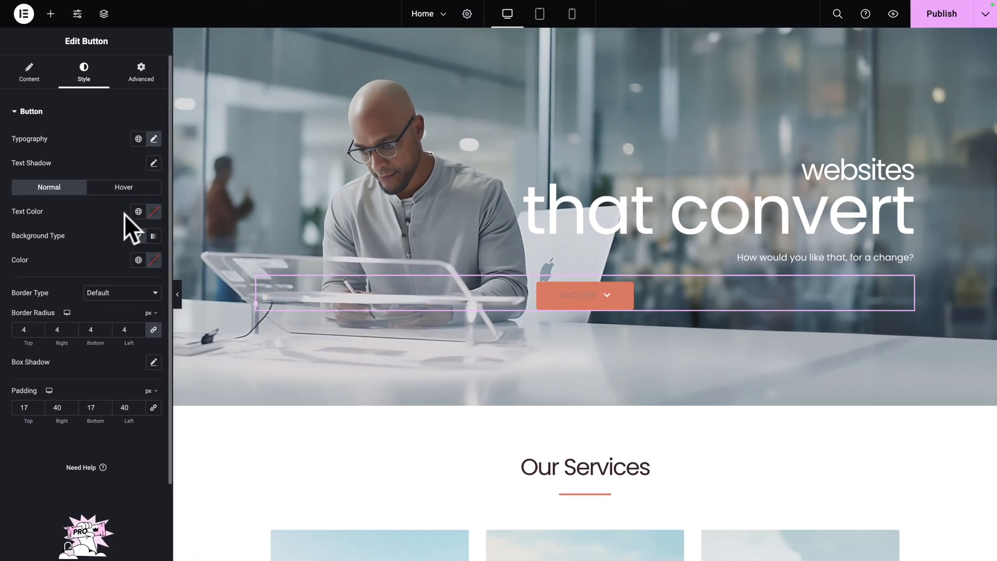
- Set the Discover button's normal text color to Theme Color 6 and its background color to Theme Color 5
click(138, 212)
scroll(78, 332, down, 4)
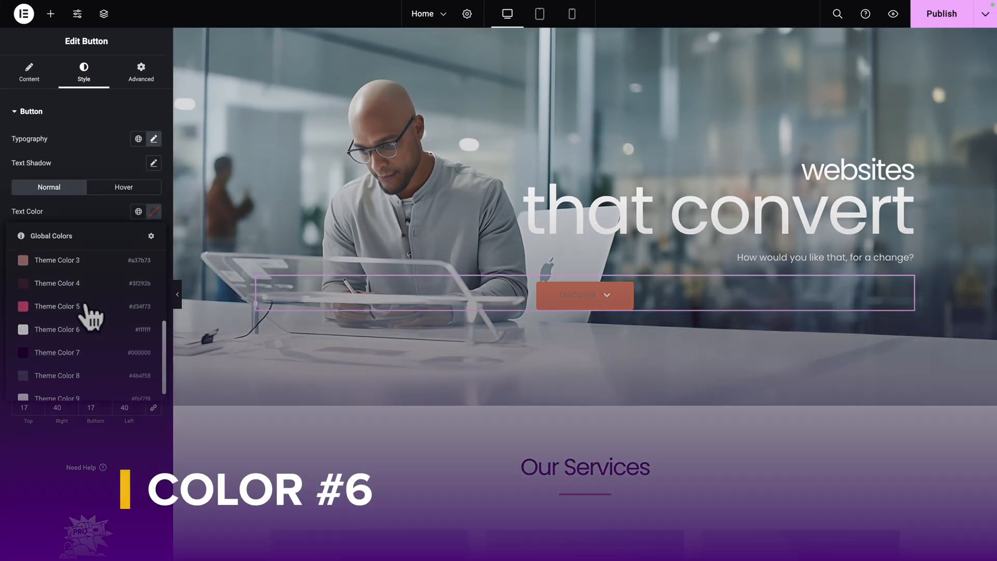
click(67, 333)
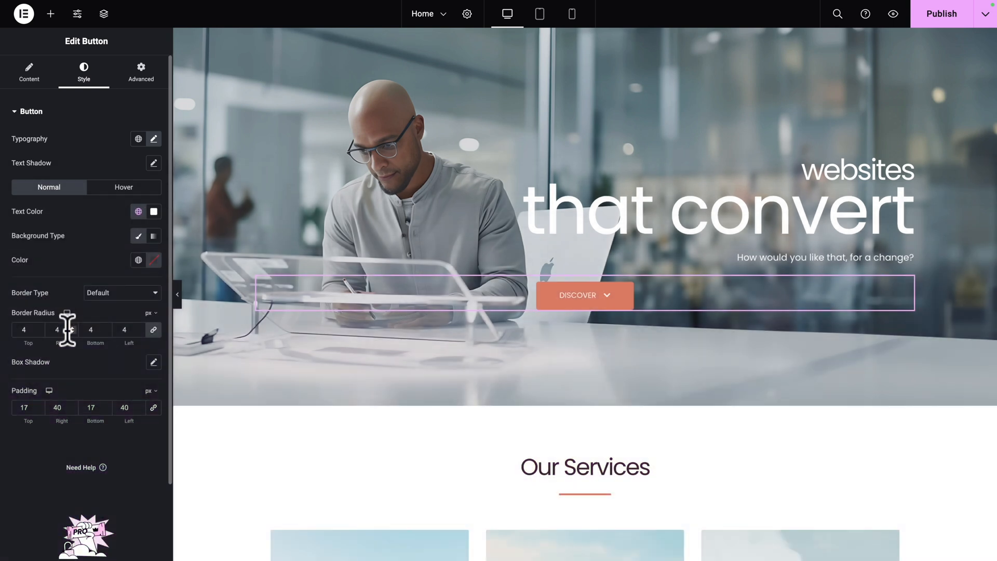
click(138, 260)
scroll(89, 378, down, 3)
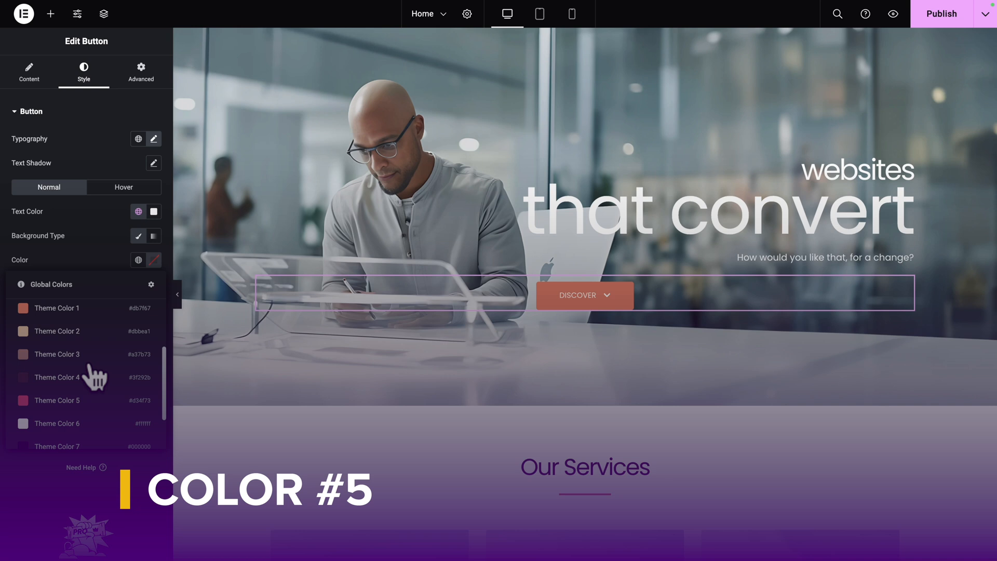
click(89, 400)
- Give the Discover button a solid border 1 px wide on all sides in Theme Color 5
click(95, 293)
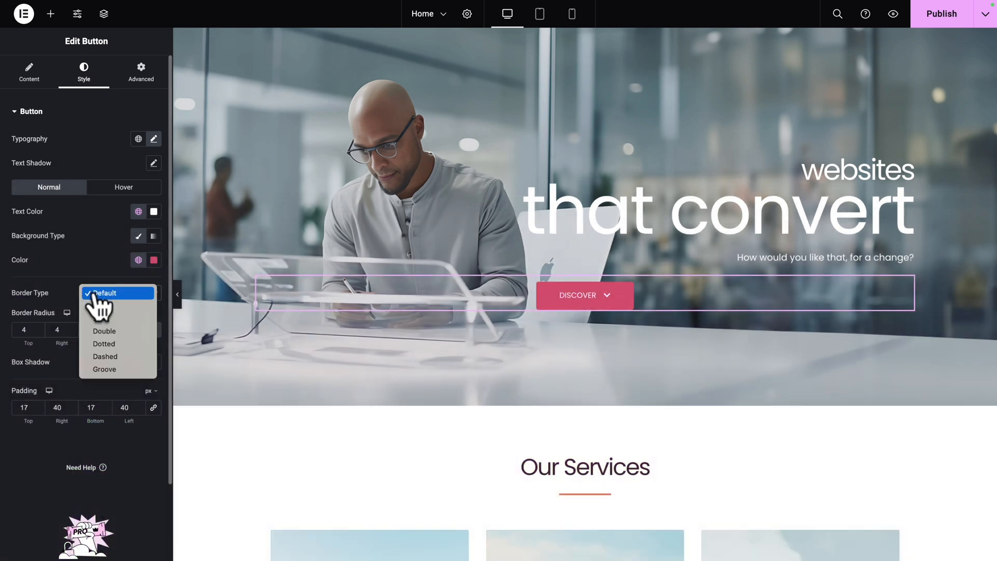
click(99, 318)
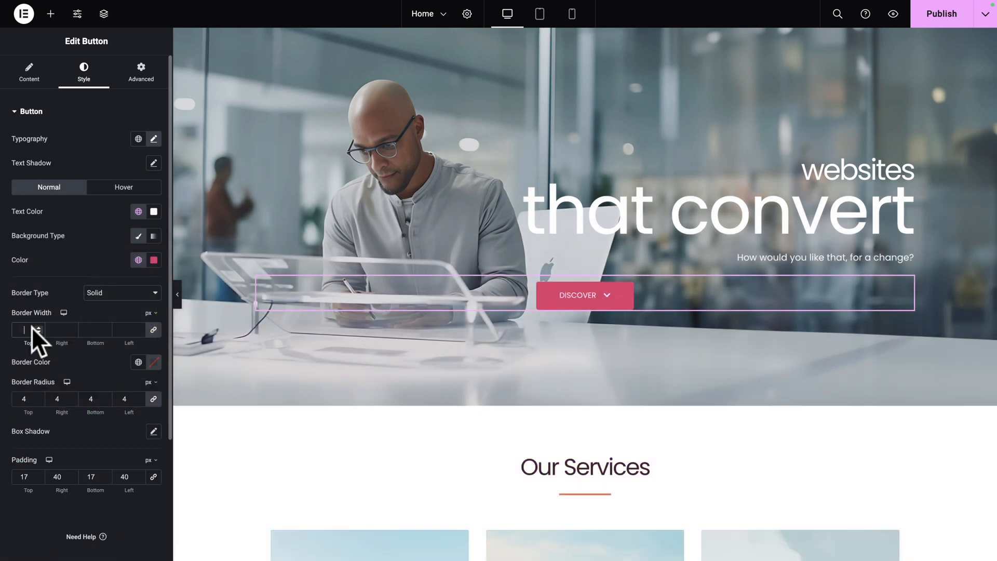
click(33, 329)
text(1)
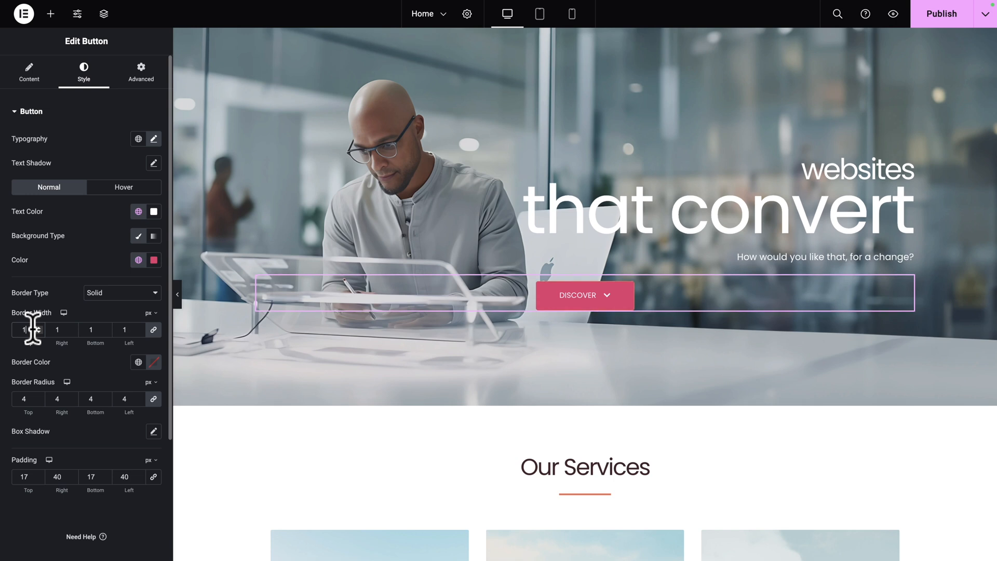
click(138, 362)
scroll(89, 457, down, 5)
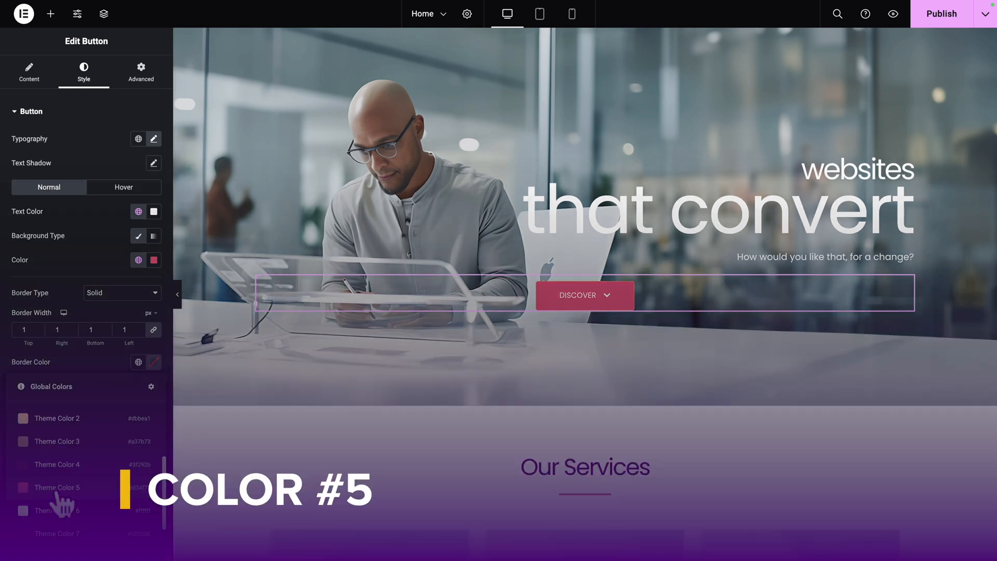
click(57, 491)
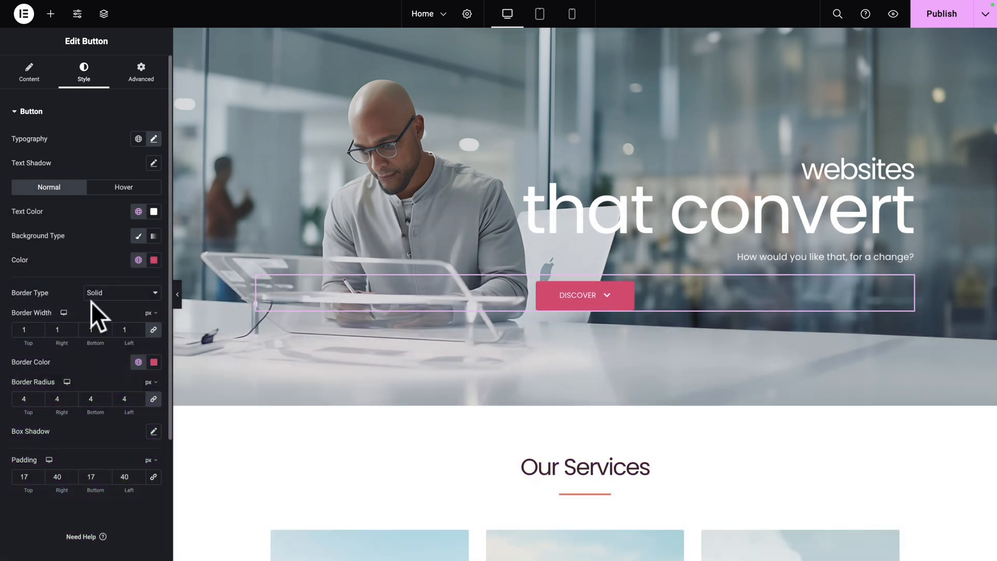
- Set the Discover button's hover text color to Theme Color 6 and its hover background color to Theme Color 5
click(124, 192)
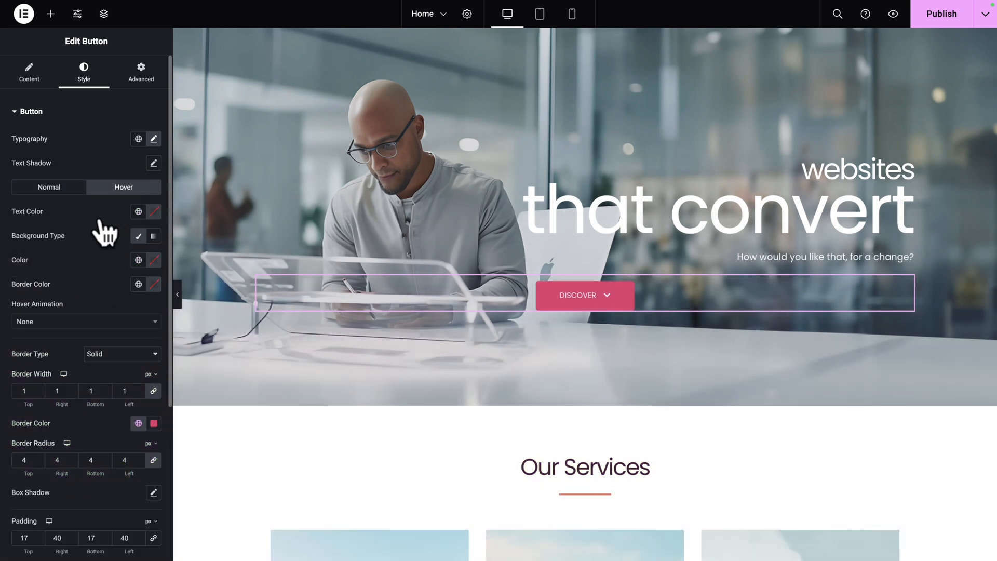
click(138, 211)
scroll(49, 334, down, 3)
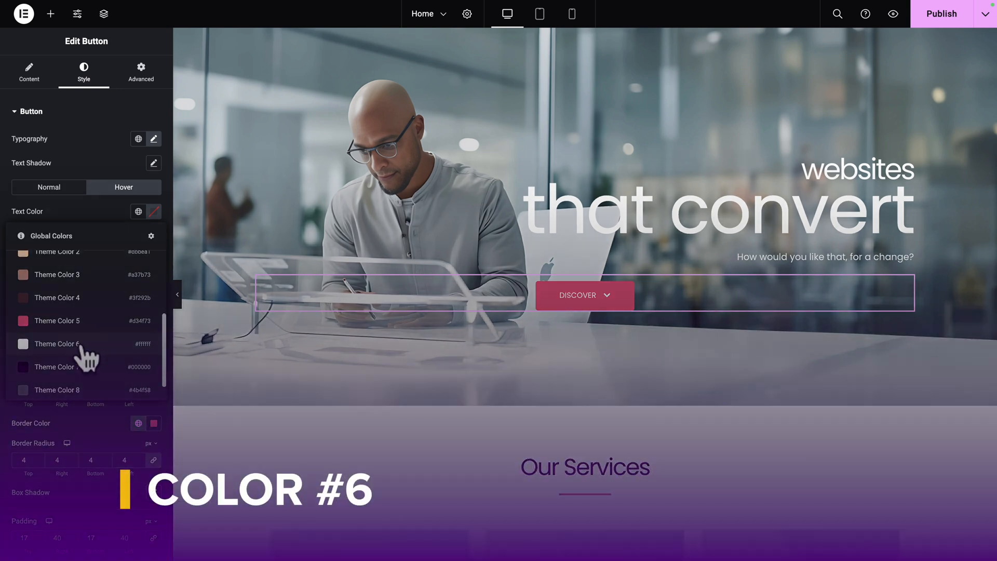
click(97, 343)
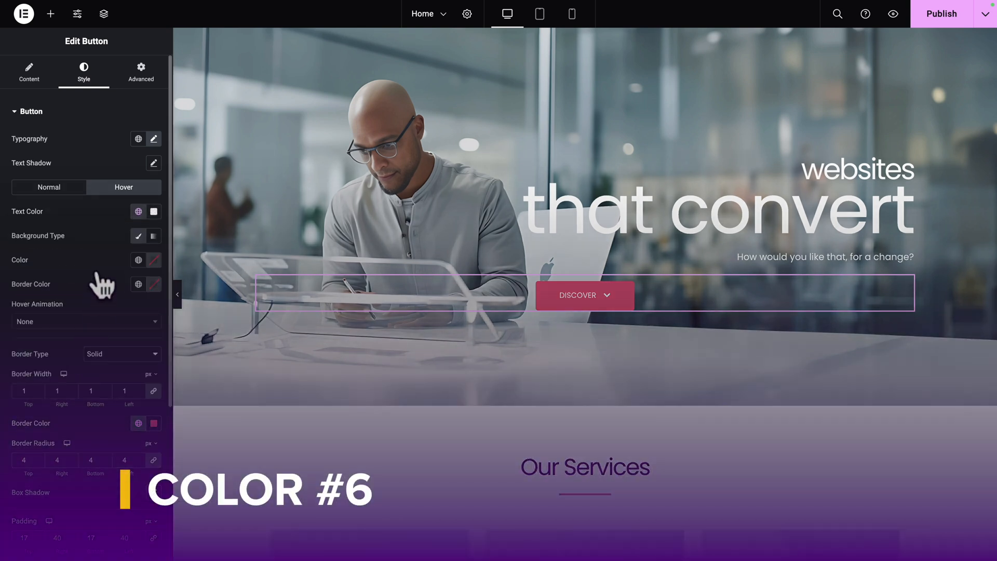
click(138, 260)
scroll(85, 378, down, 3)
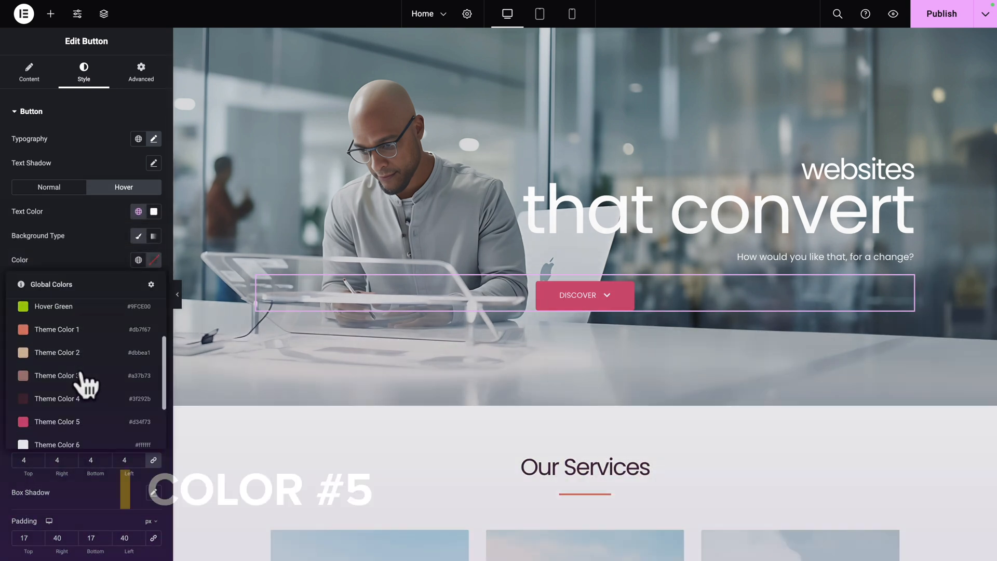
click(71, 419)
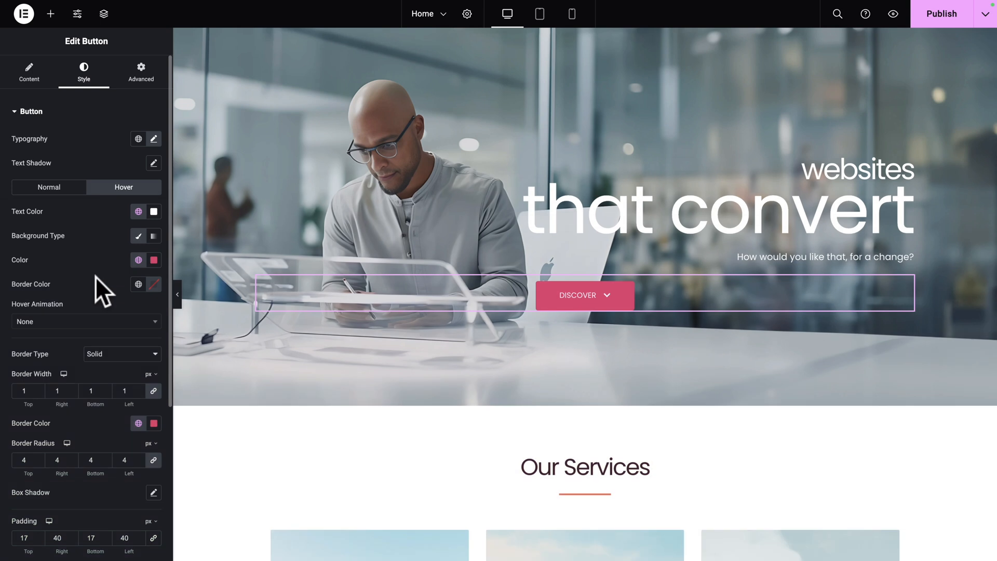
- Set the Discover button's hover border color to Theme Color 5 and its border radius to 90 px on all corners
click(138, 284)
scroll(82, 377, down, 5)
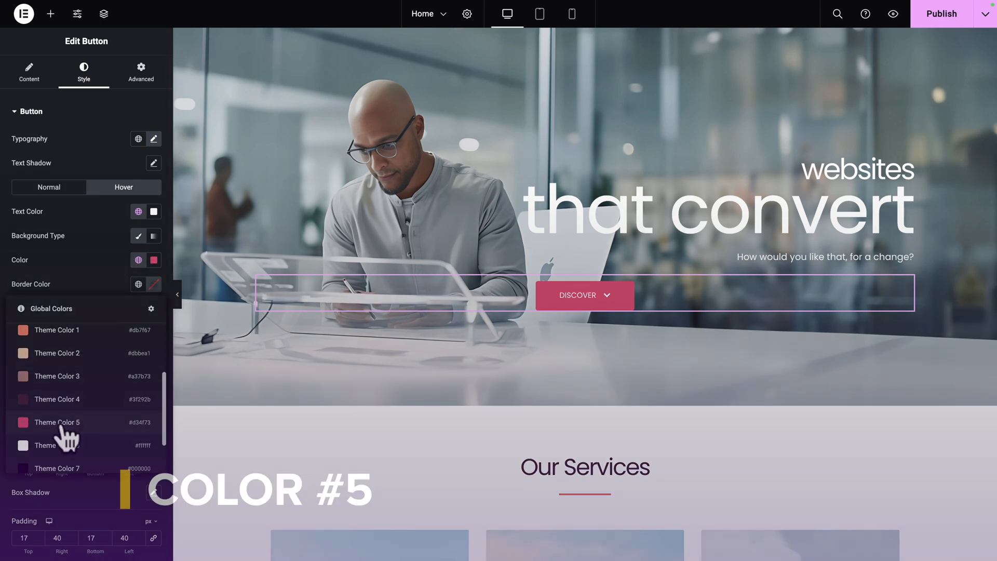
click(65, 424)
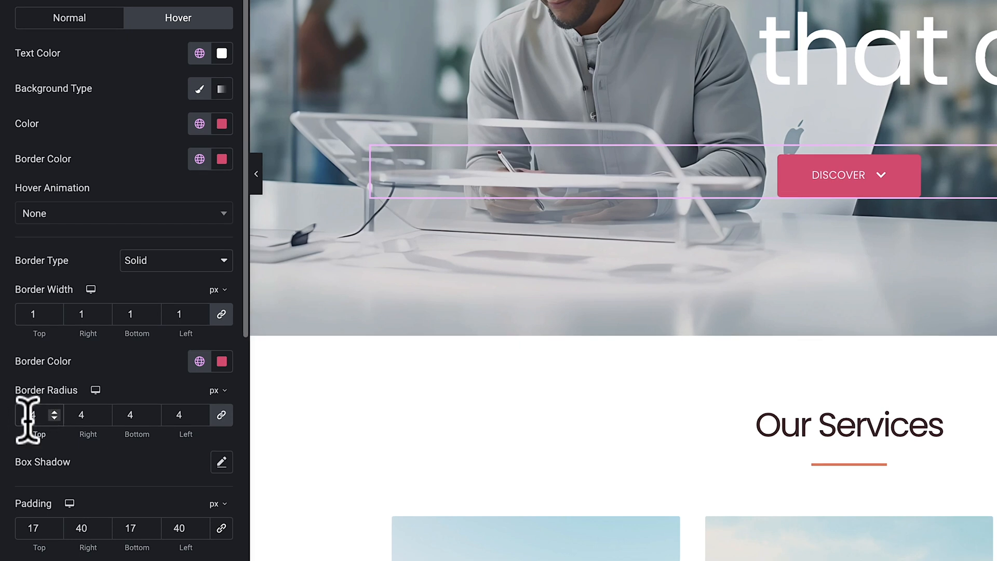
double_click(28, 415)
text(90)
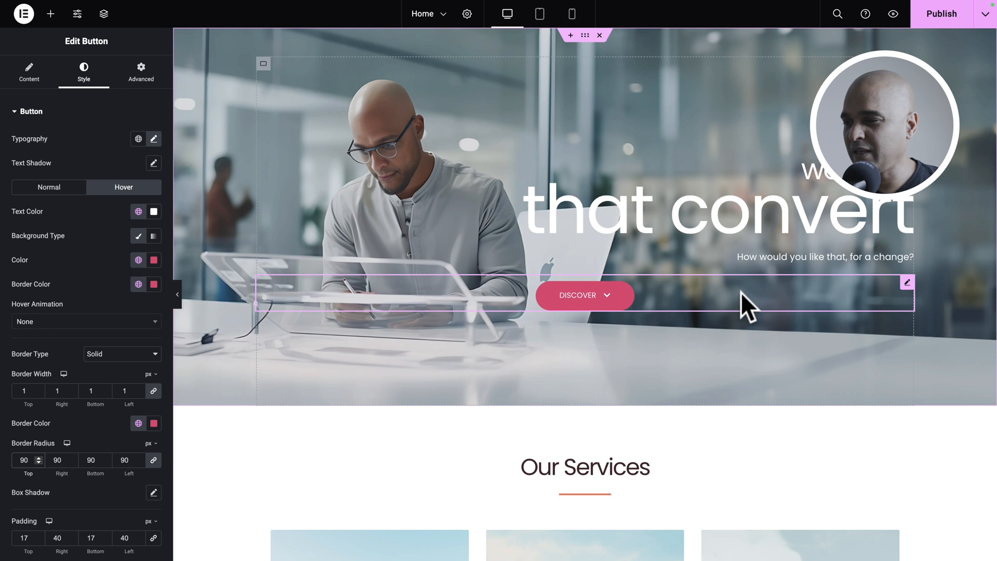
- Review the Discover button's #services link and set the SERVICES container's CSS ID to services
click(29, 73)
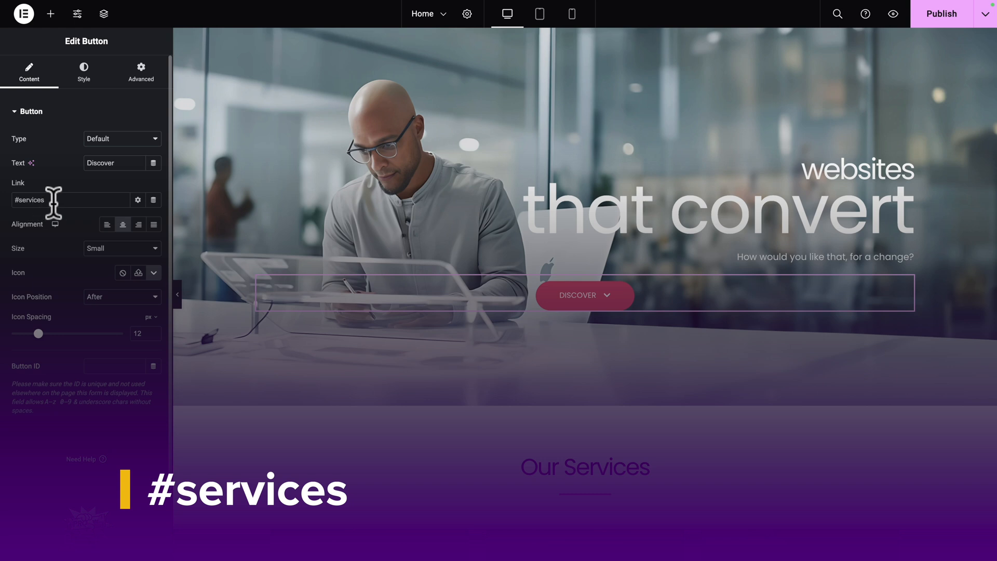
scroll(464, 413, down, 1)
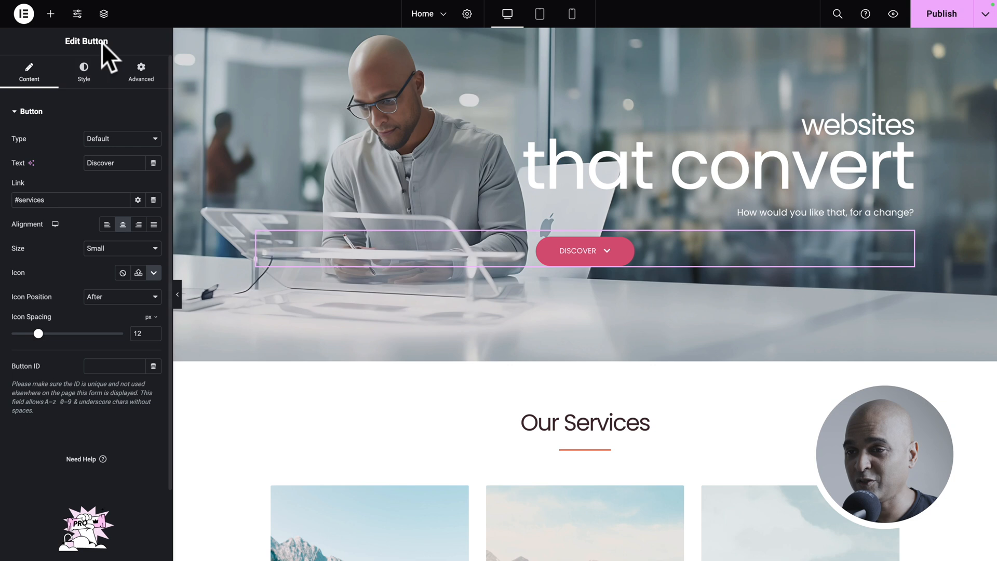
click(104, 16)
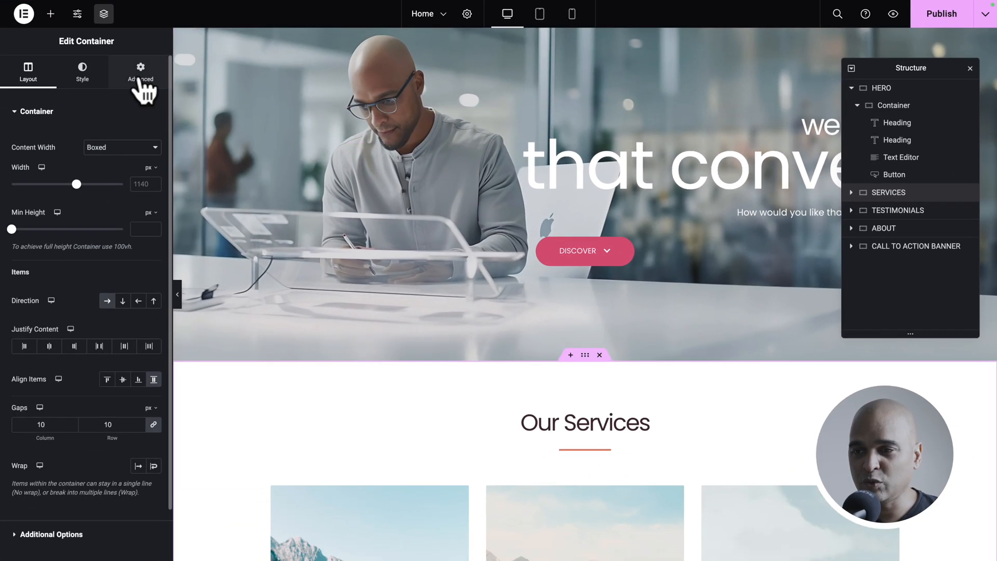
click(140, 83)
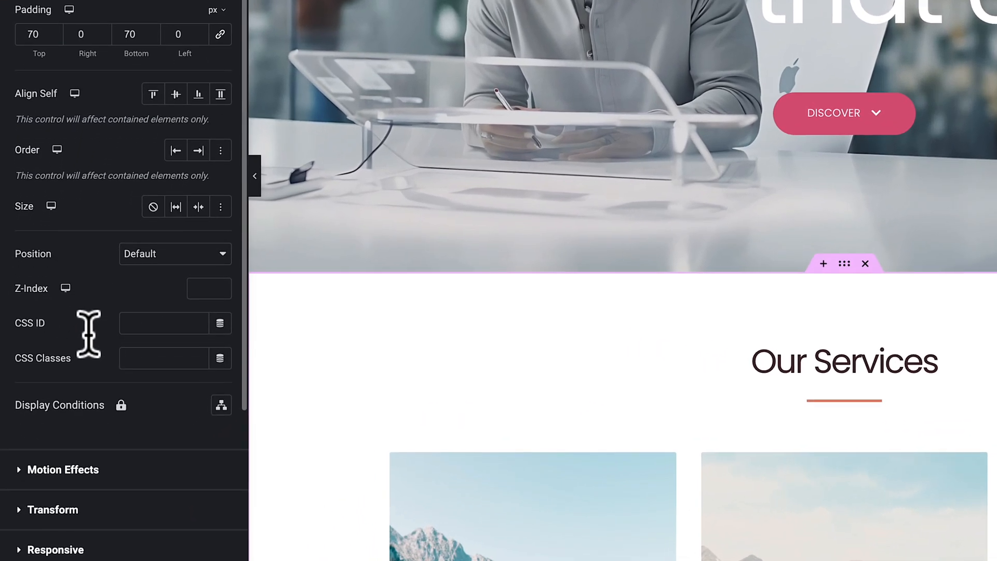
click(143, 325)
text(services)
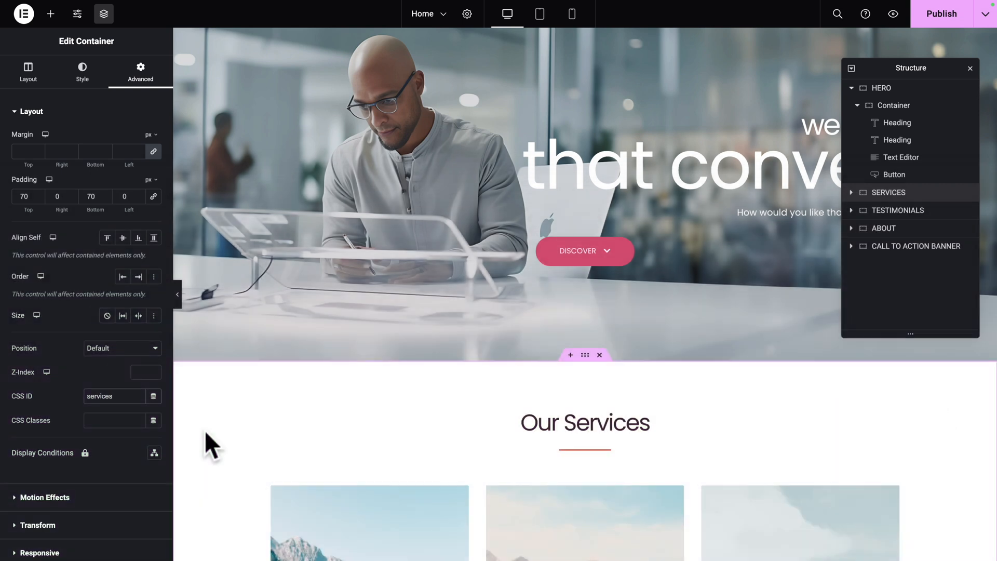
- Preview the page, test the Discover button's jump to the services section, and return to editing
key(ctrl+p)
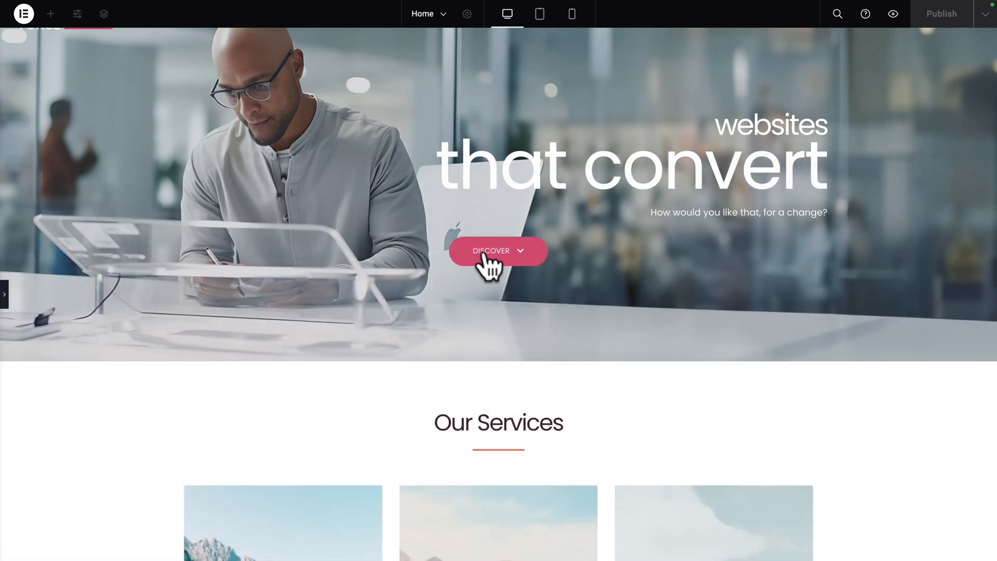
click(483, 253)
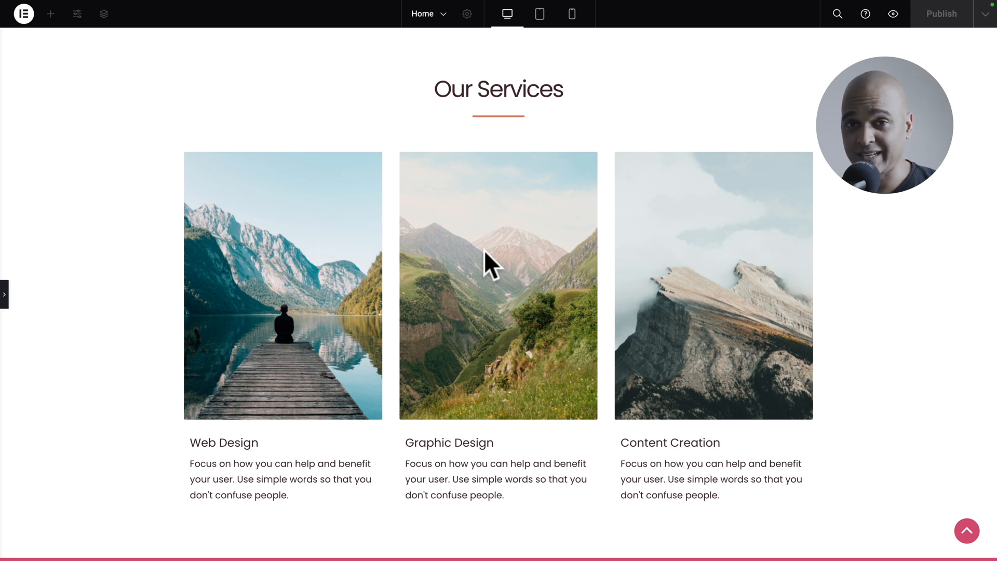
key(ctrl+p)
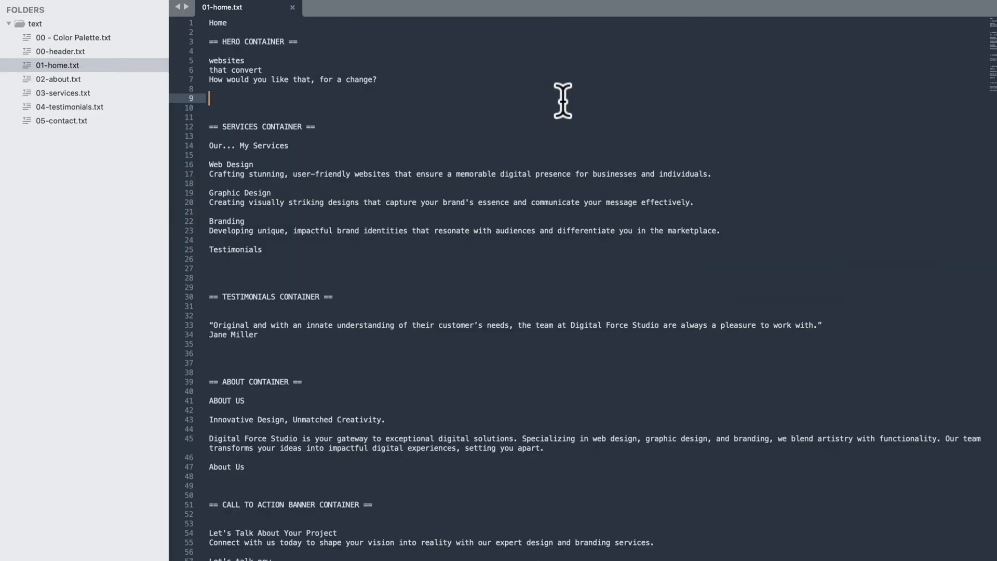
- Copy "Our... My Services" from 01-home.txt and replace the services section heading's title with it in Elementor
click(312, 146)
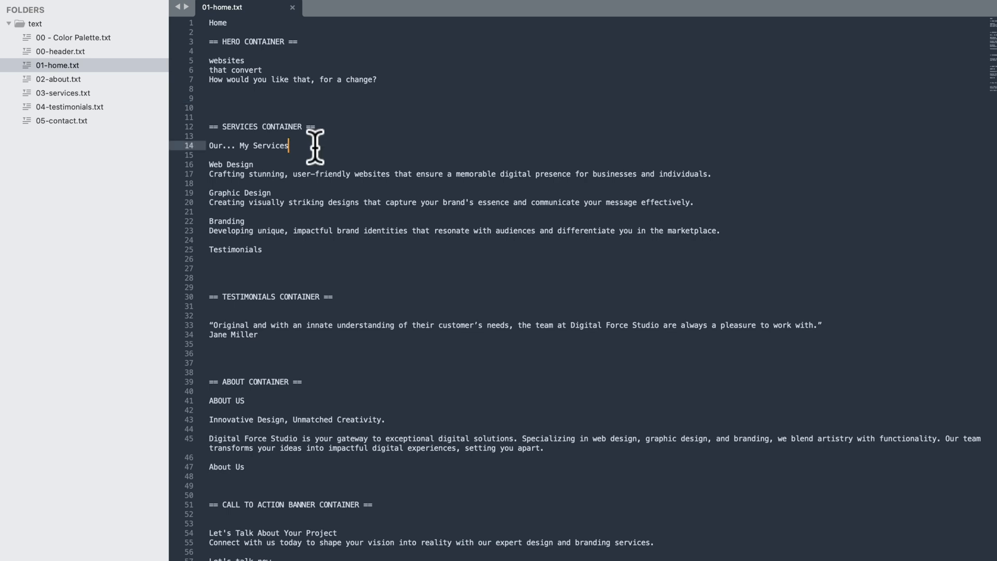
key(super+shift+Left)
key(super+c)
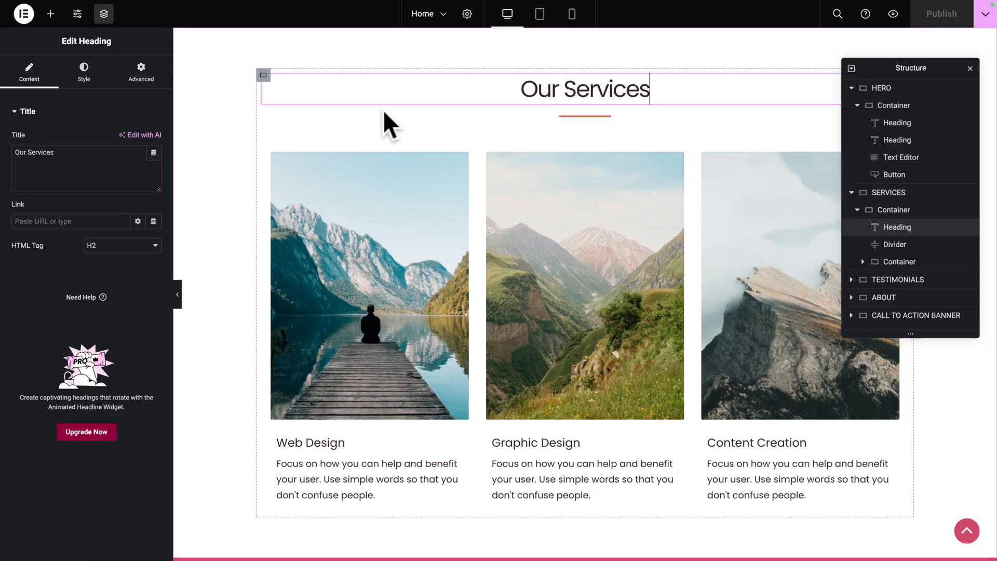
click(112, 155)
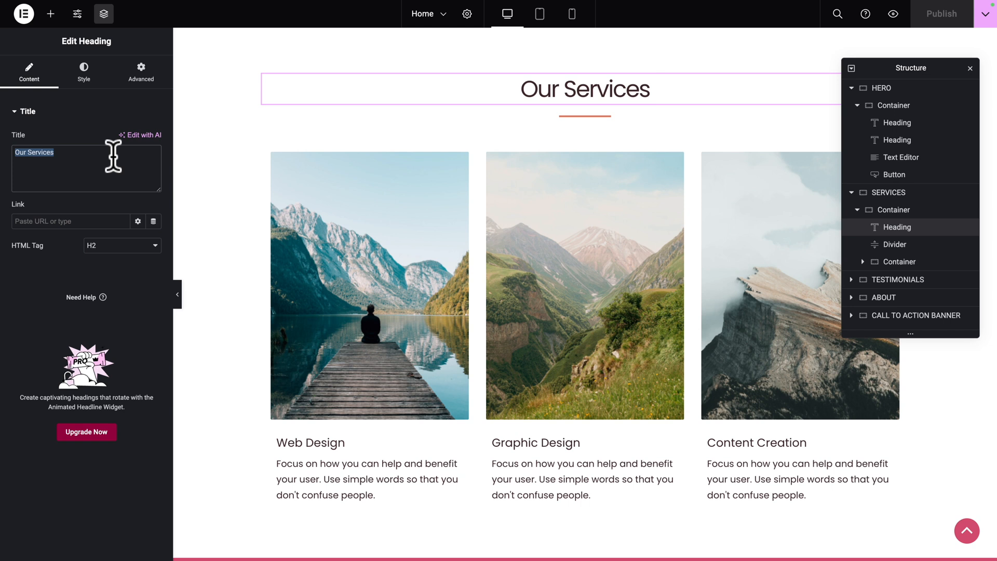
key(super+v)
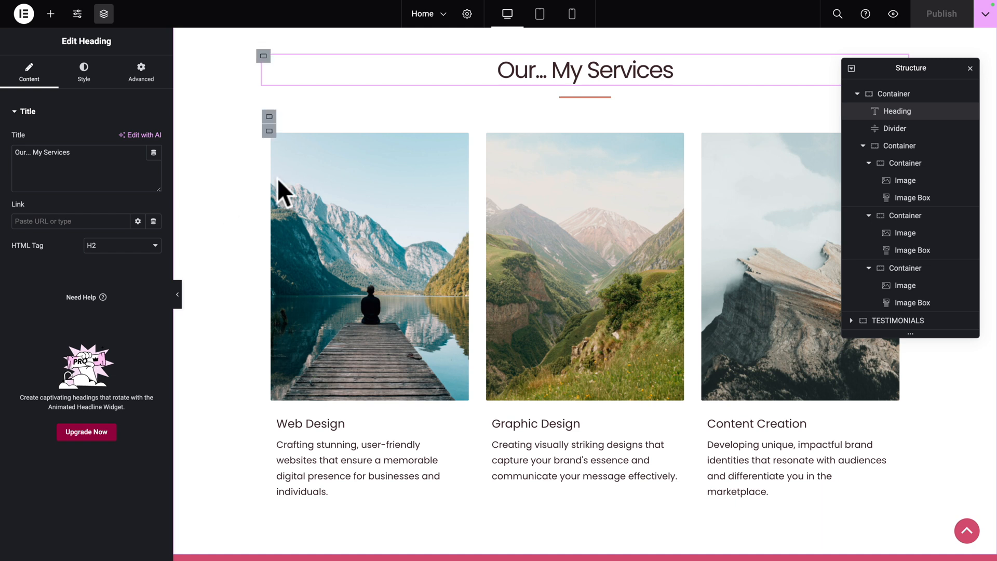
- Replace the Web Design service image with service-web_design-01.webp, the man typing at an office computer, from the media library
click(460, 146)
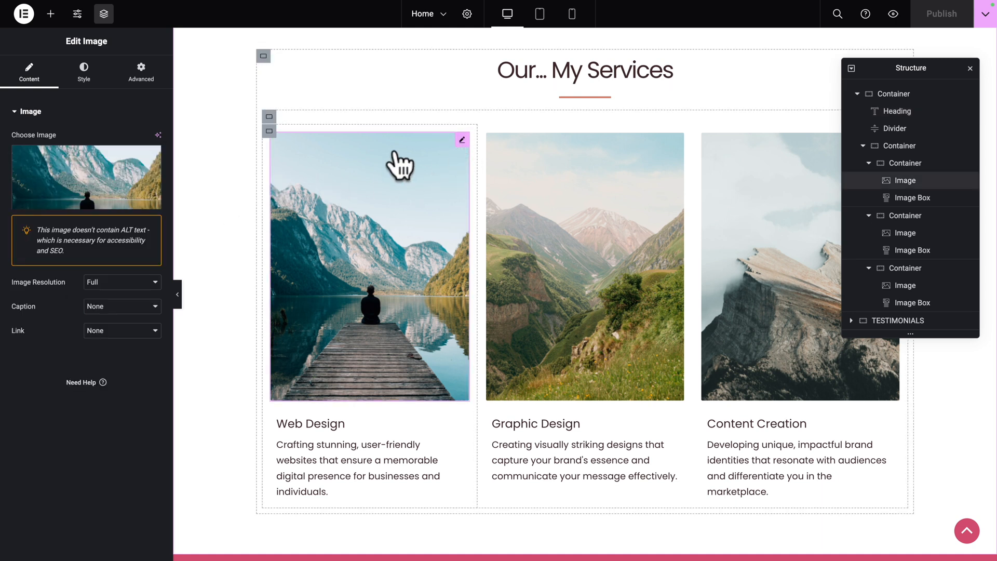
click(99, 185)
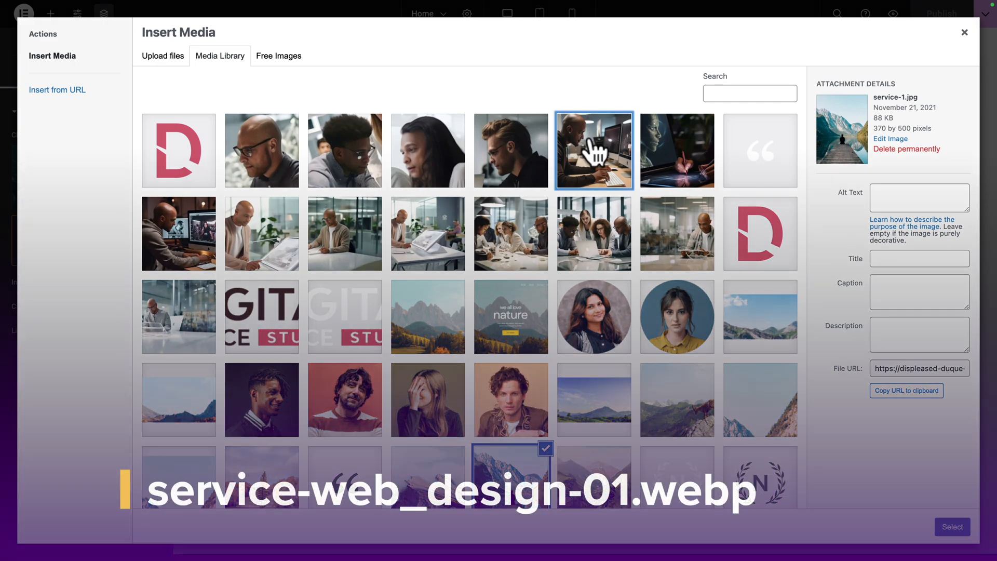
click(596, 153)
click(951, 526)
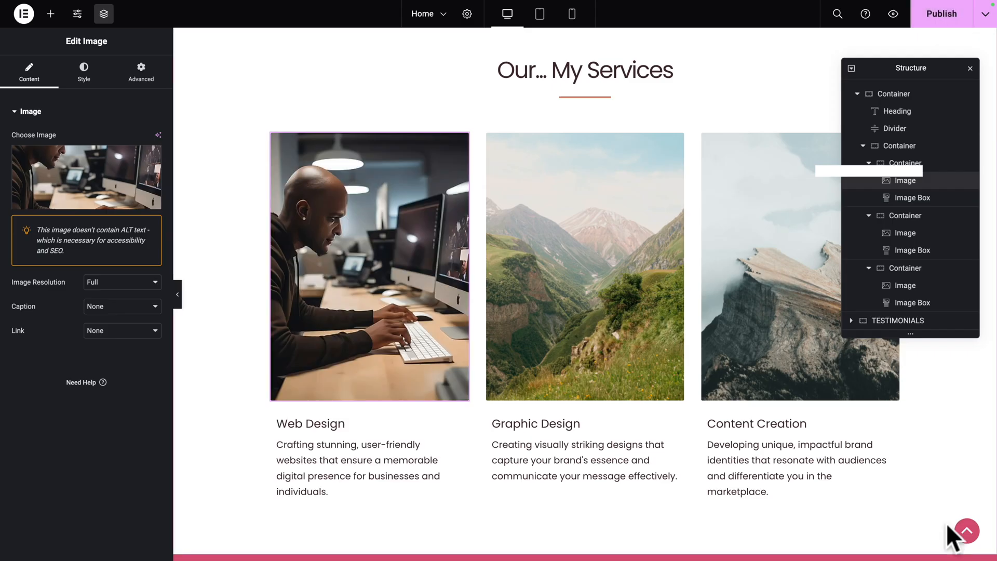
- Replace the Graphic Design service image with service-graphic_design-01.webp, the man editing photos in a dark room
click(610, 325)
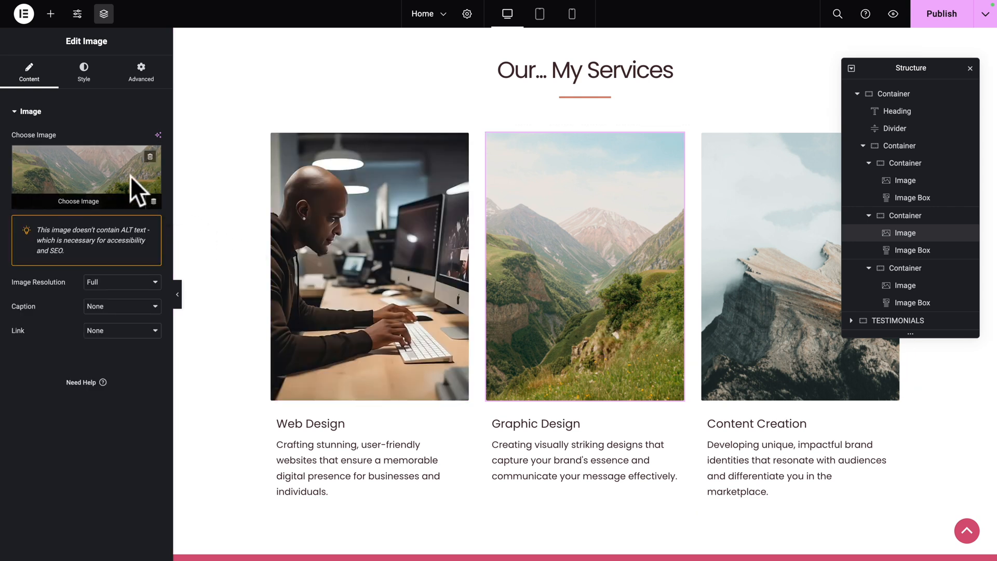
click(130, 182)
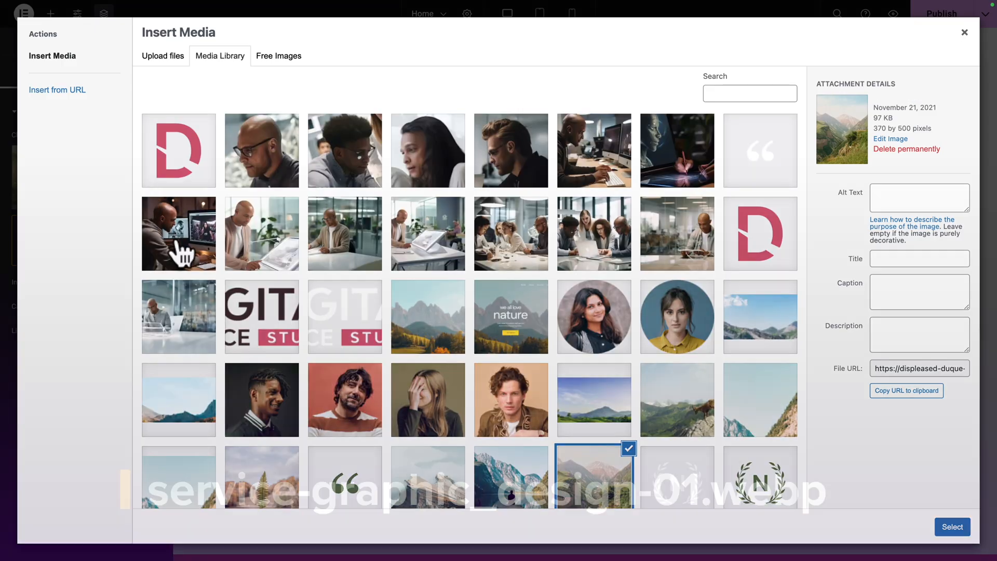
click(176, 245)
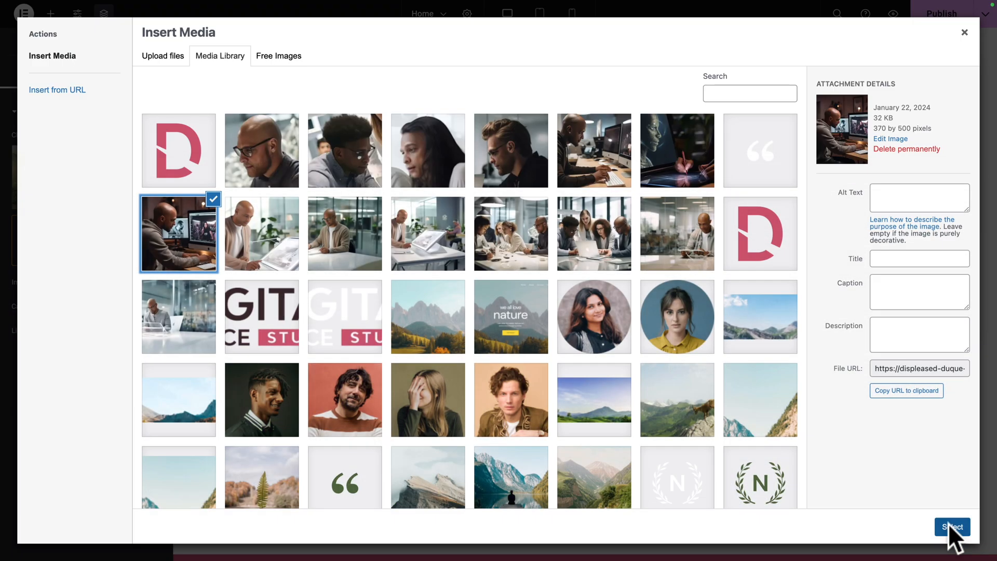
click(951, 527)
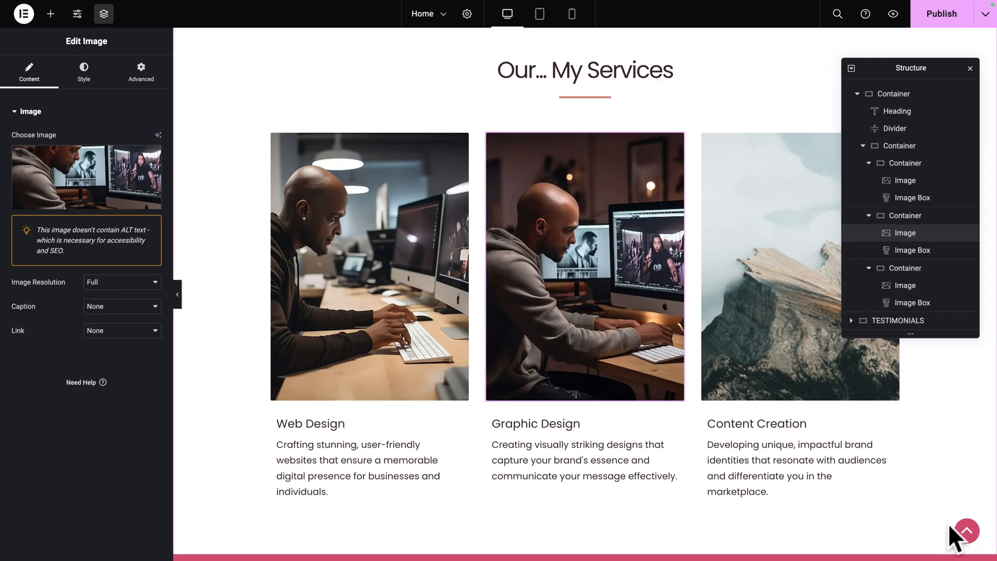
- Replace the Content Creation service image with service-branding-01.webp, the man standing over a tilted drawing screen
click(757, 314)
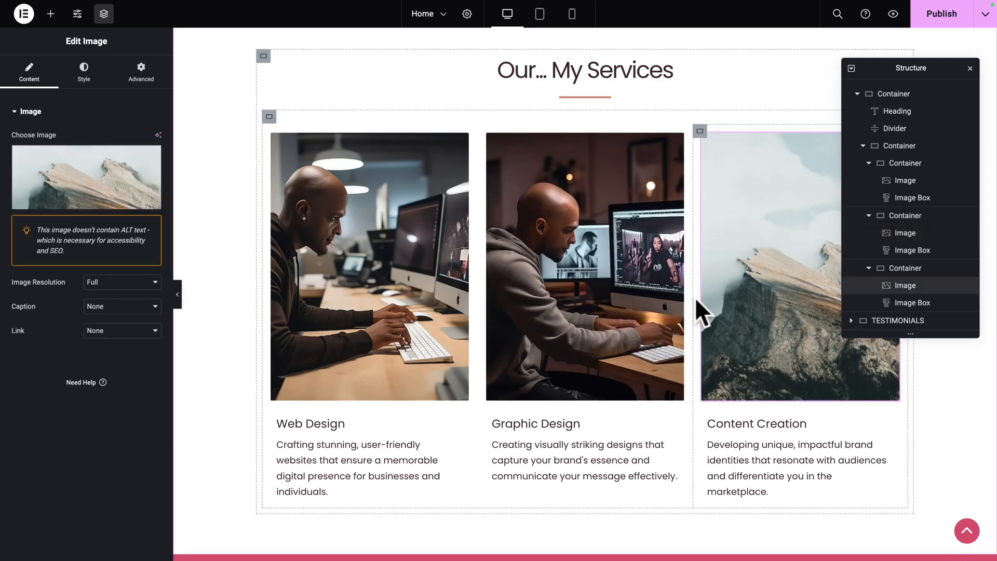
click(116, 193)
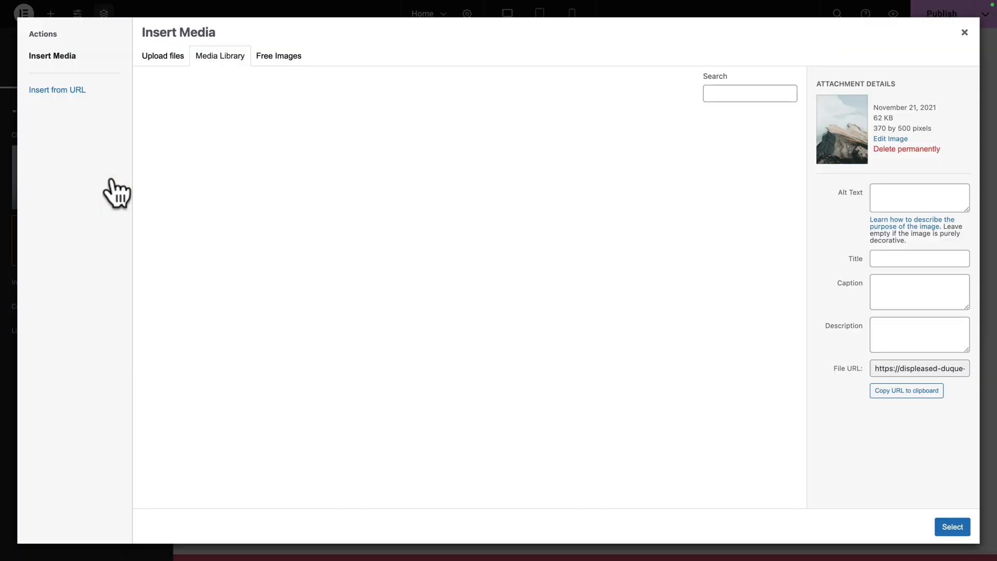
click(256, 244)
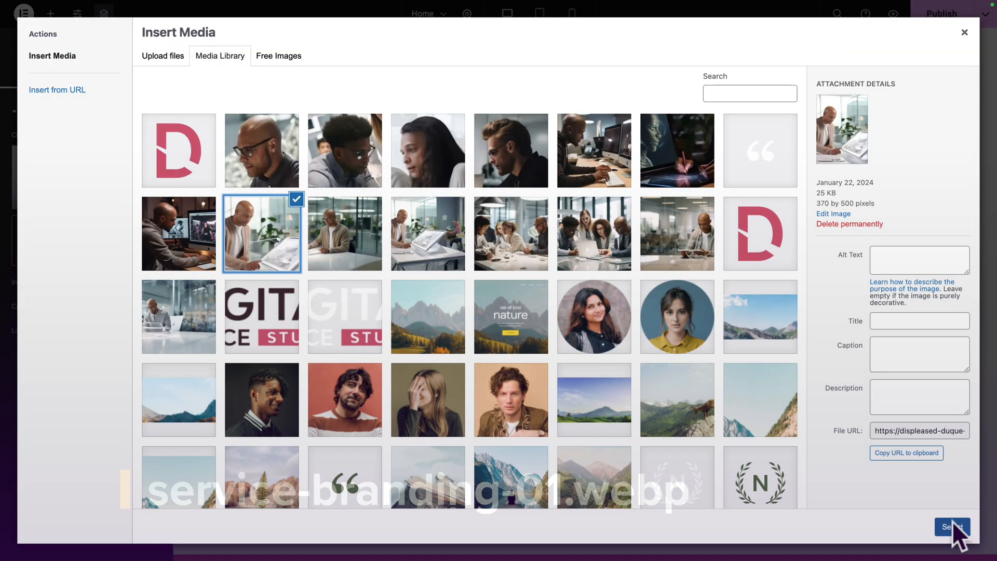
click(952, 526)
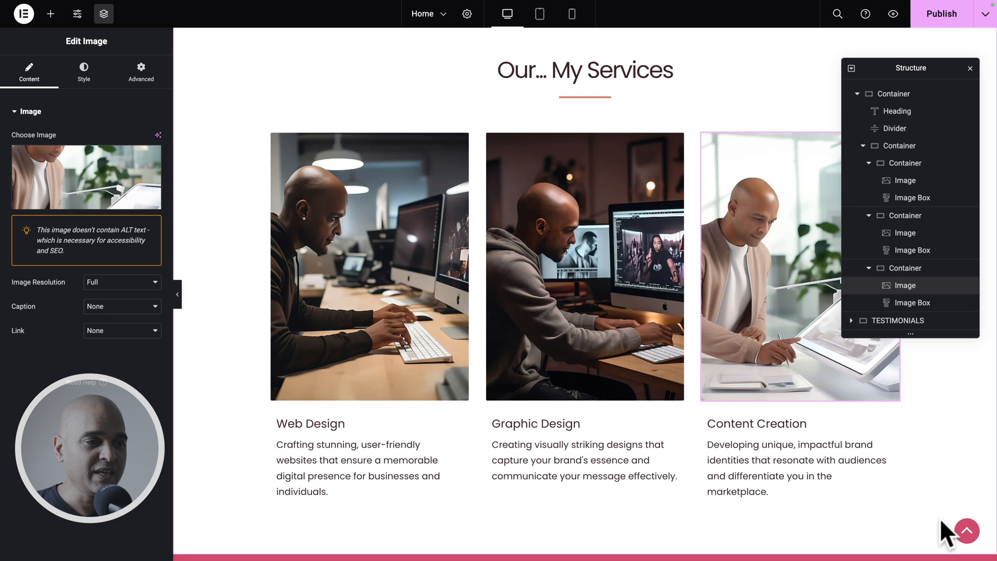
- Copy the Web Design image's styling with its rounded corners and apply it to the Graphic Design and Content Creation images
click(379, 306)
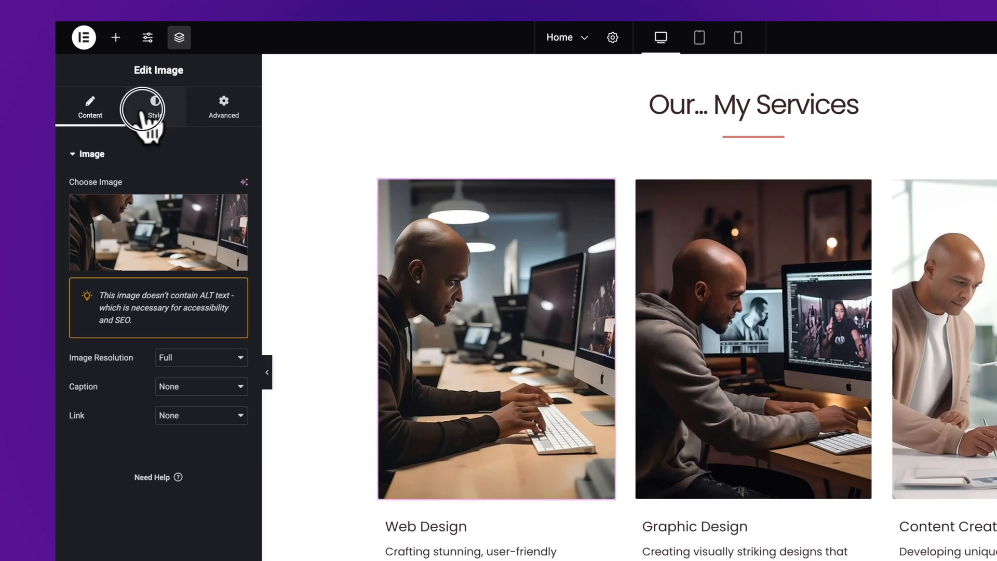
click(79, 76)
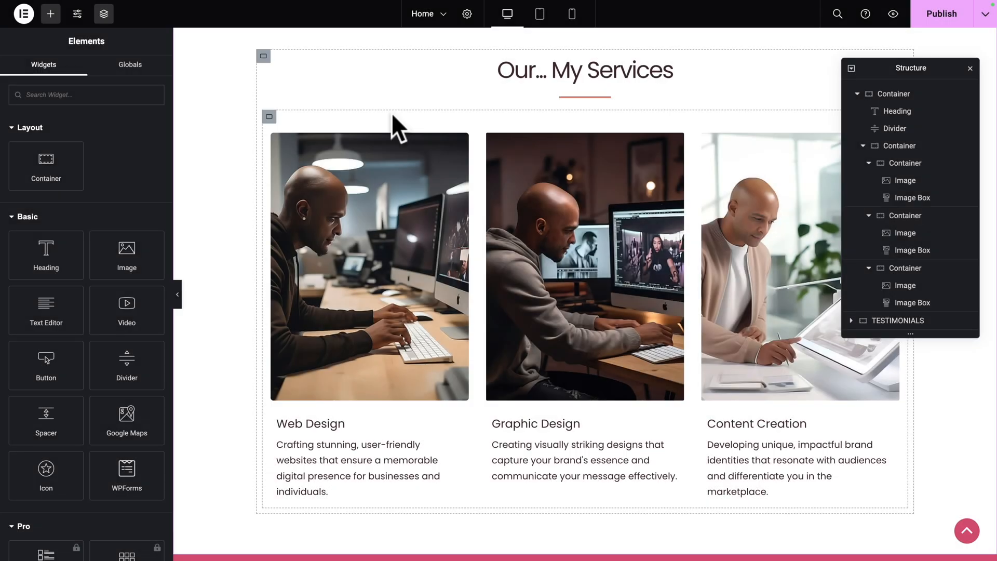
right_click(397, 202)
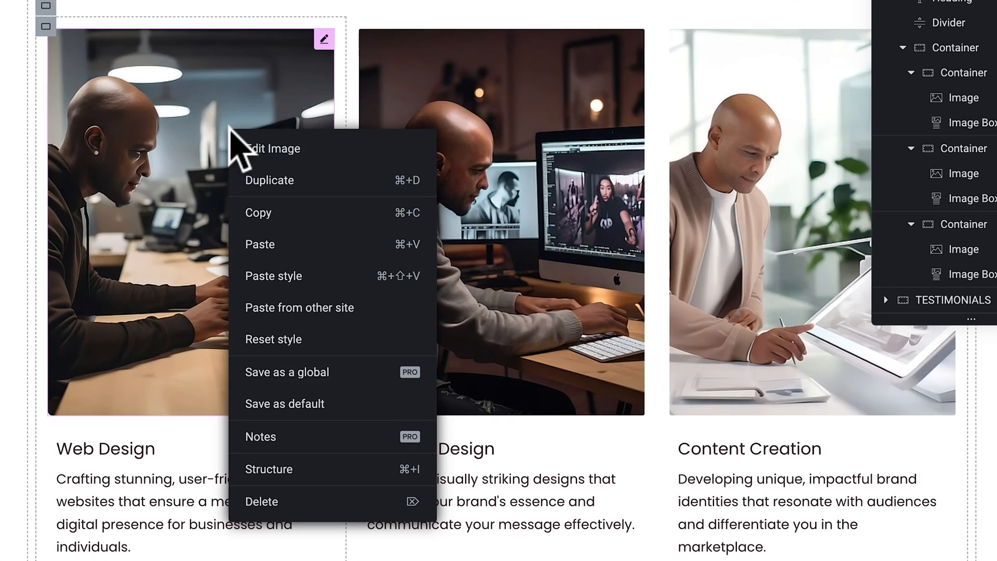
click(267, 214)
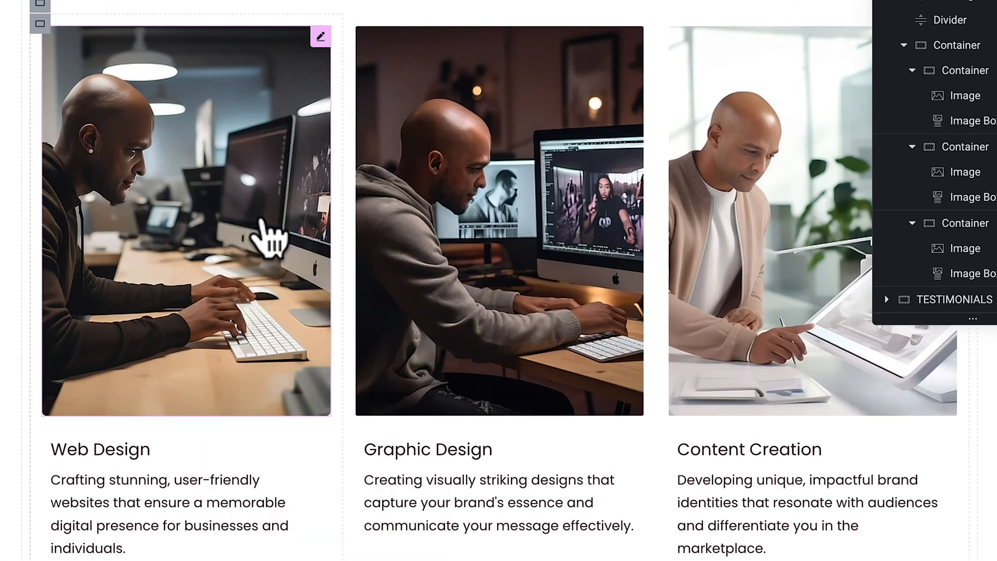
right_click(432, 176)
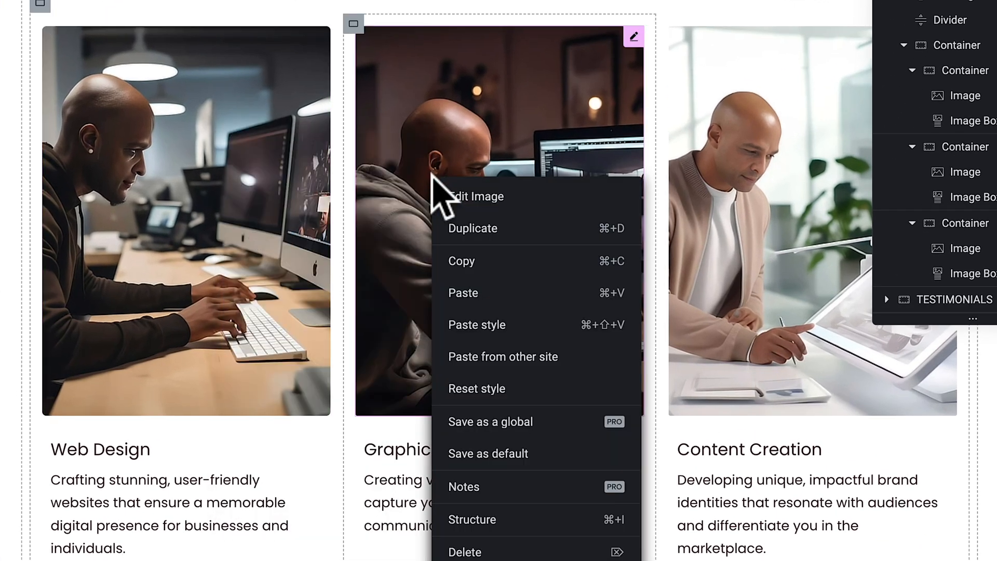
click(488, 324)
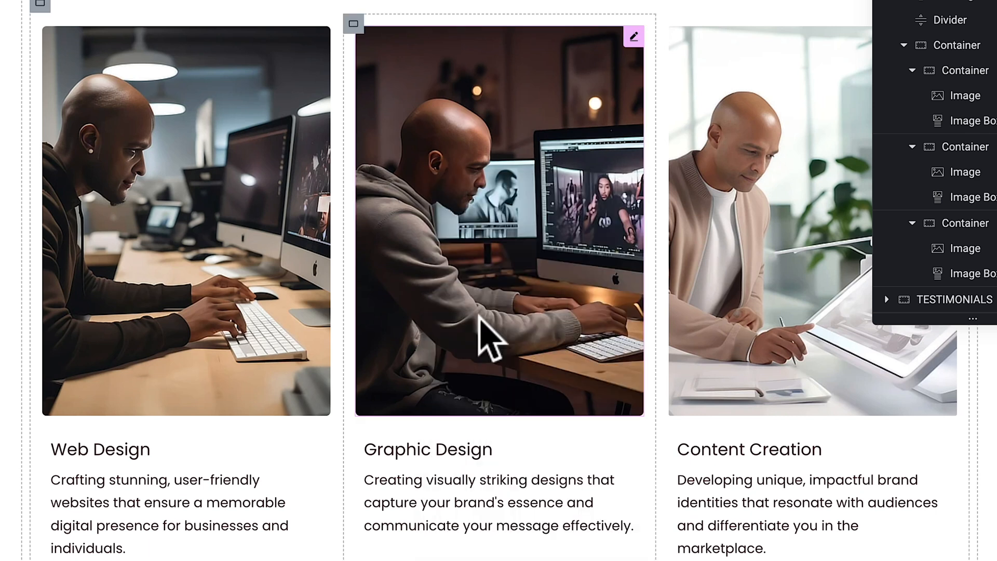
right_click(701, 223)
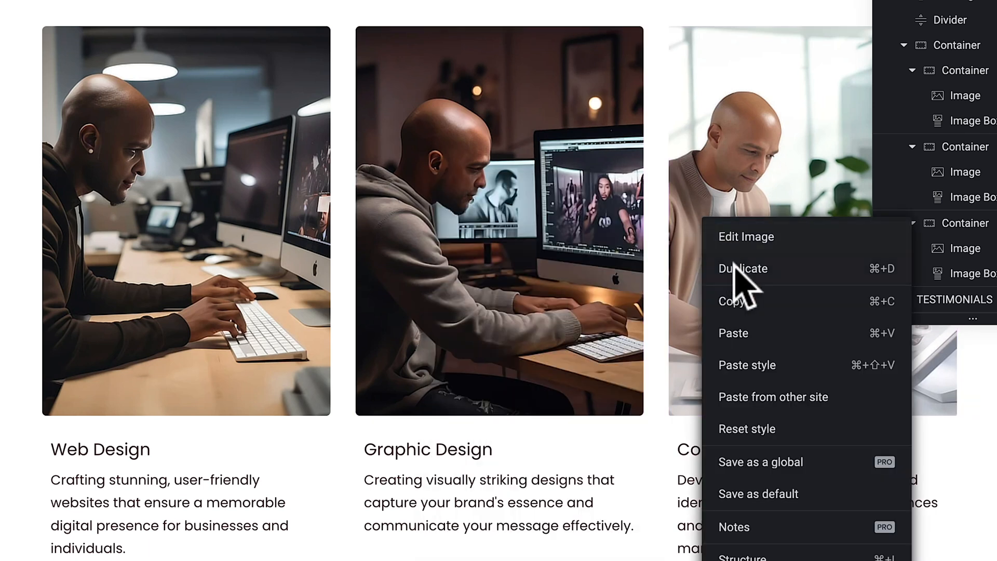
click(744, 366)
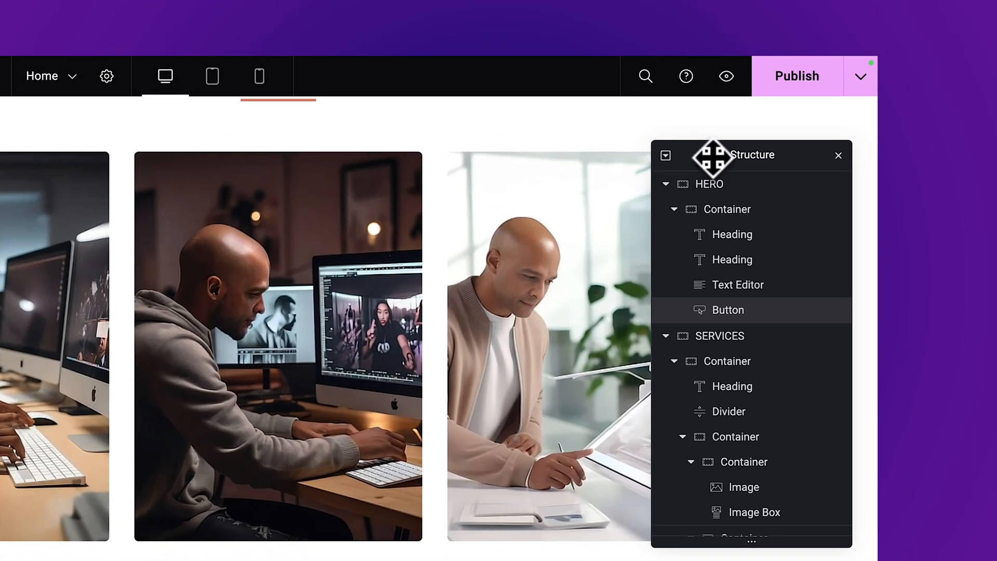
- Collapse the whole page structure tree, expand SERVICES and its inner container, and select the Heading inside
click(665, 155)
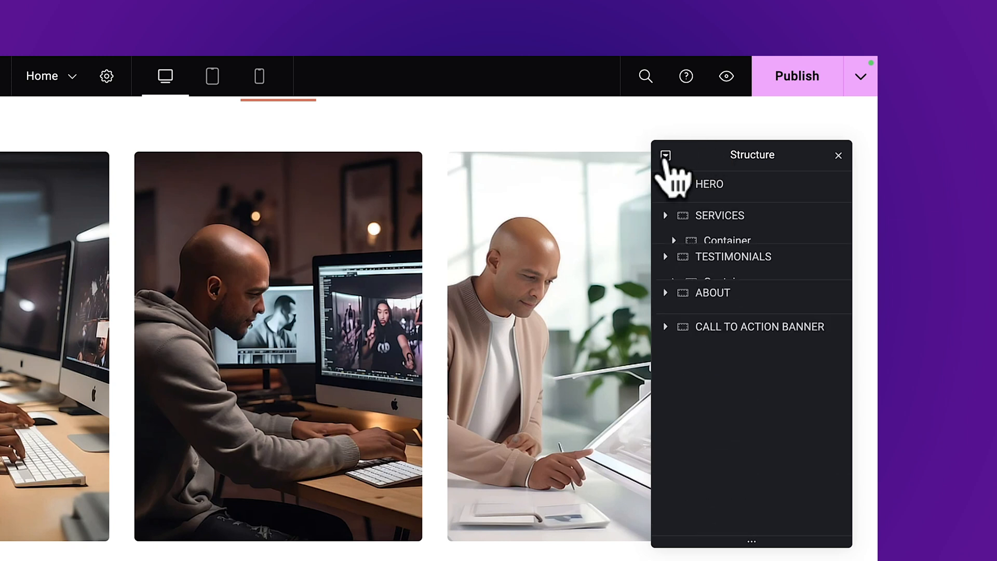
click(665, 210)
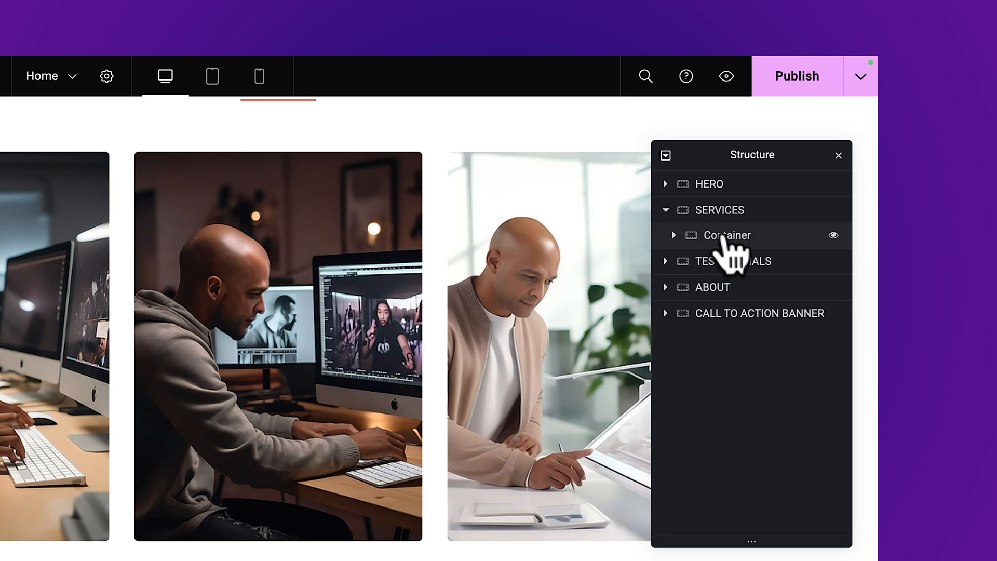
click(674, 236)
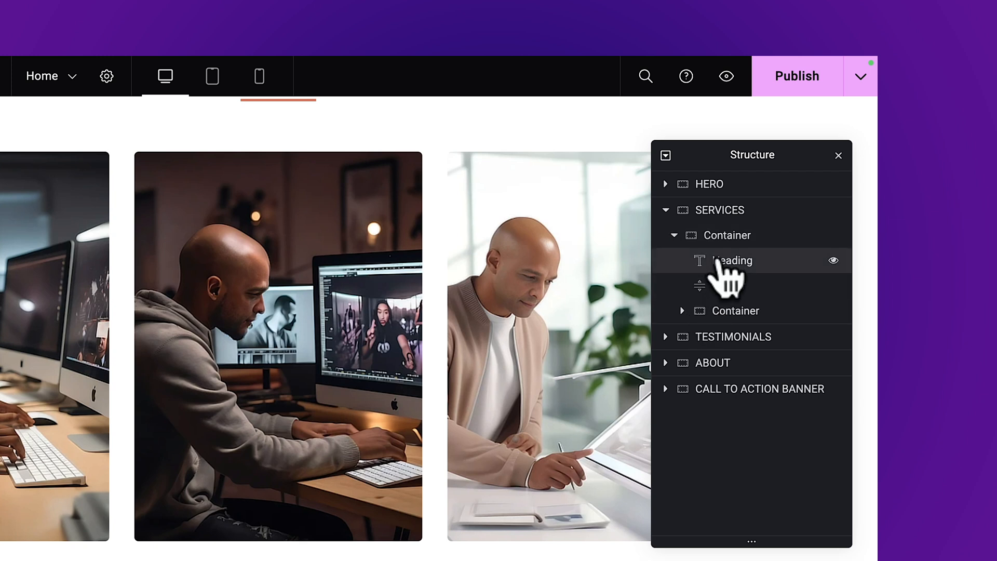
click(721, 265)
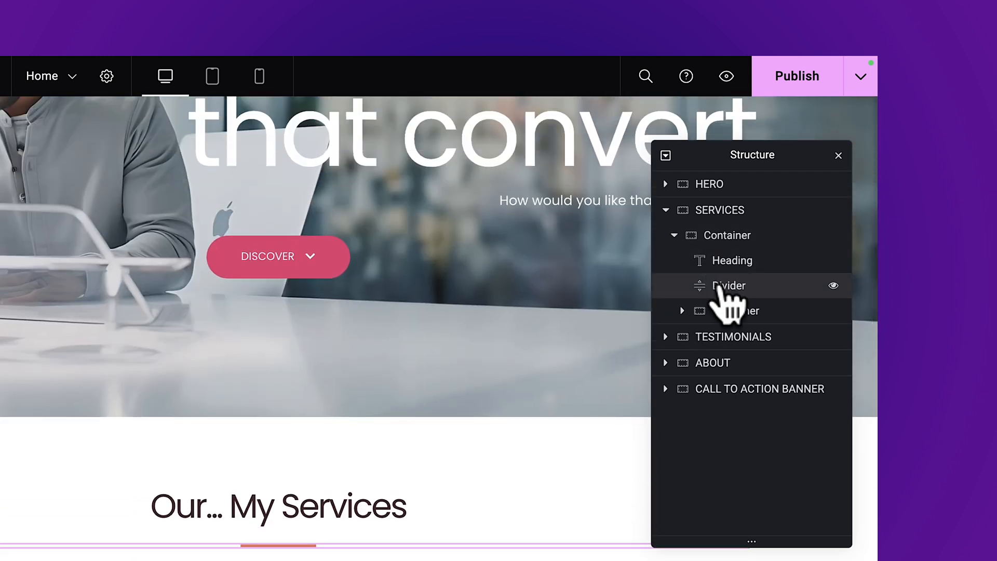
- Add a new container below the service cards container inside SERVICES and insert a Button widget into it
click(727, 310)
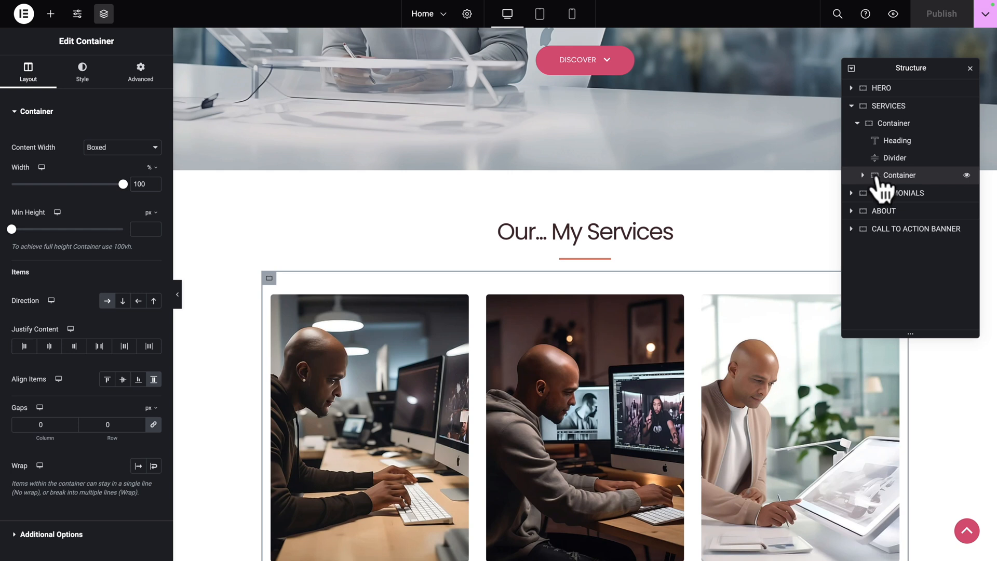
right_click(879, 188)
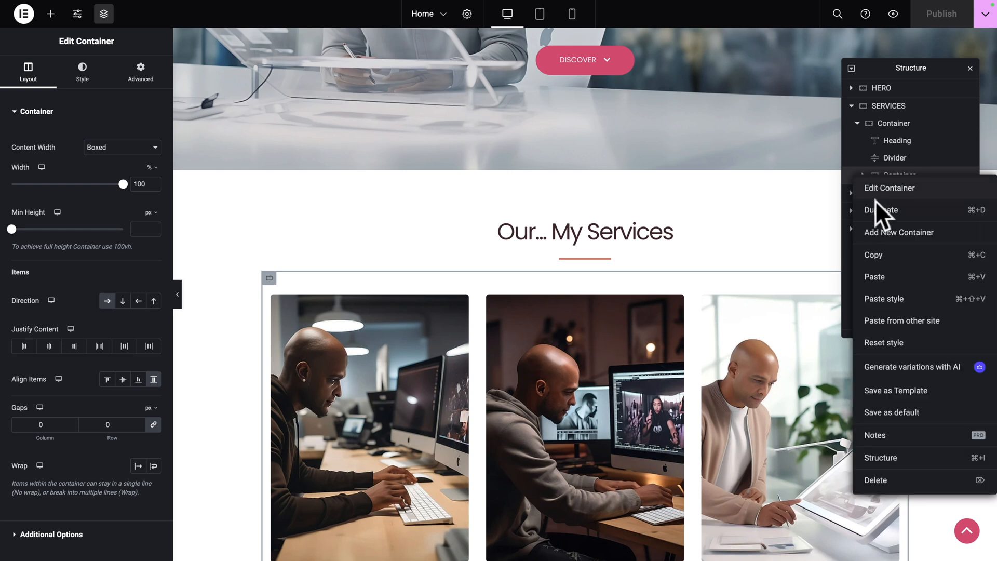
click(881, 234)
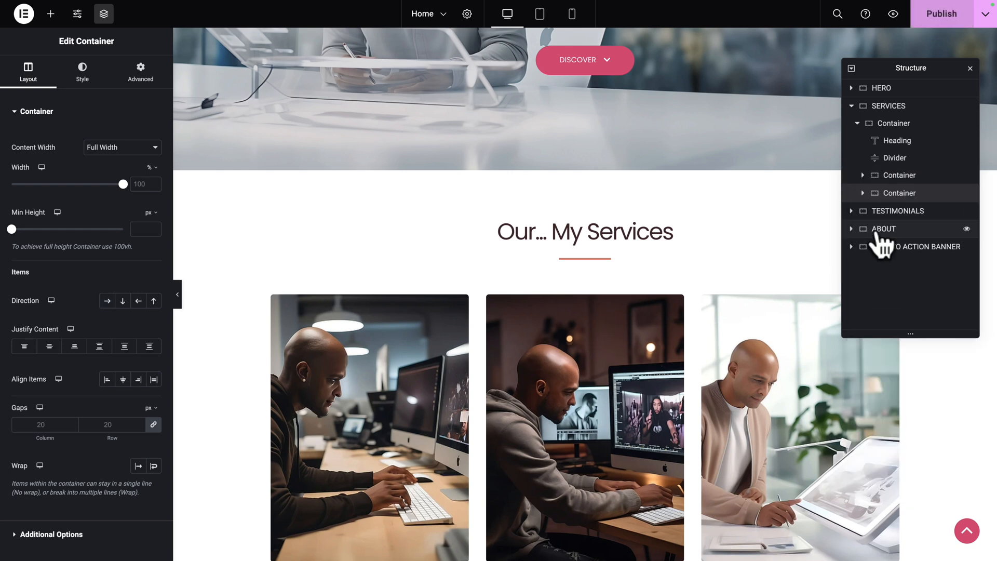
click(862, 192)
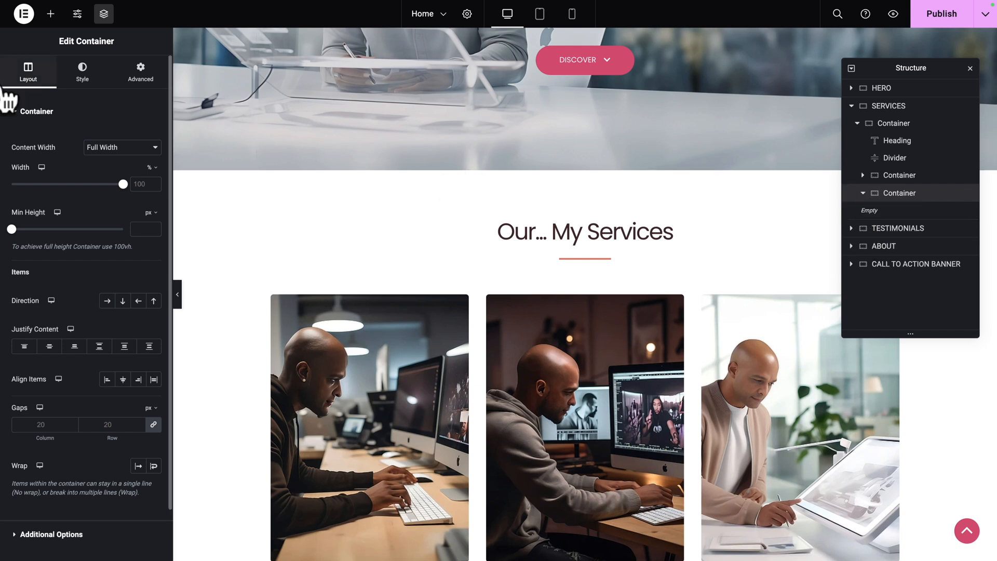
click(50, 13)
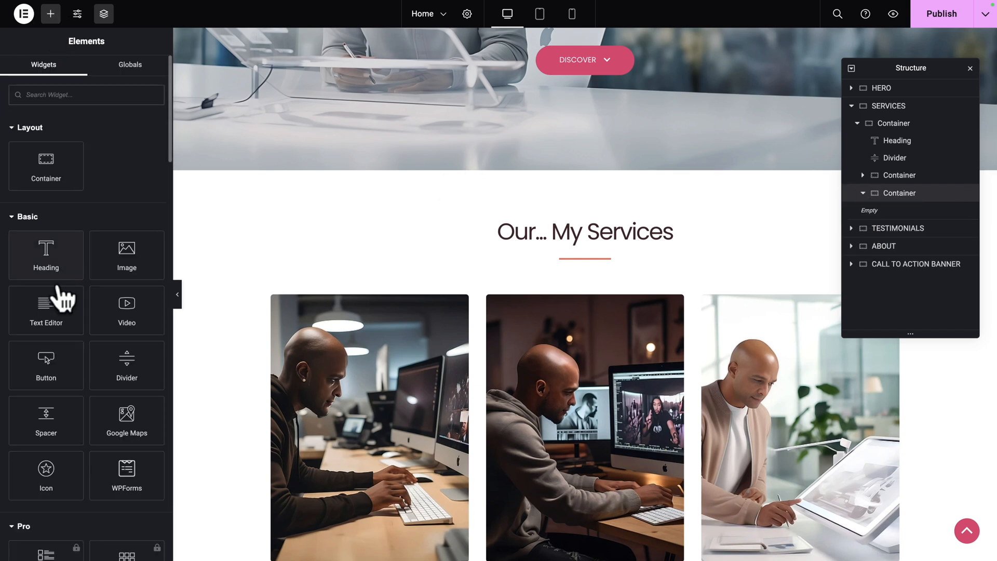
click(46, 365)
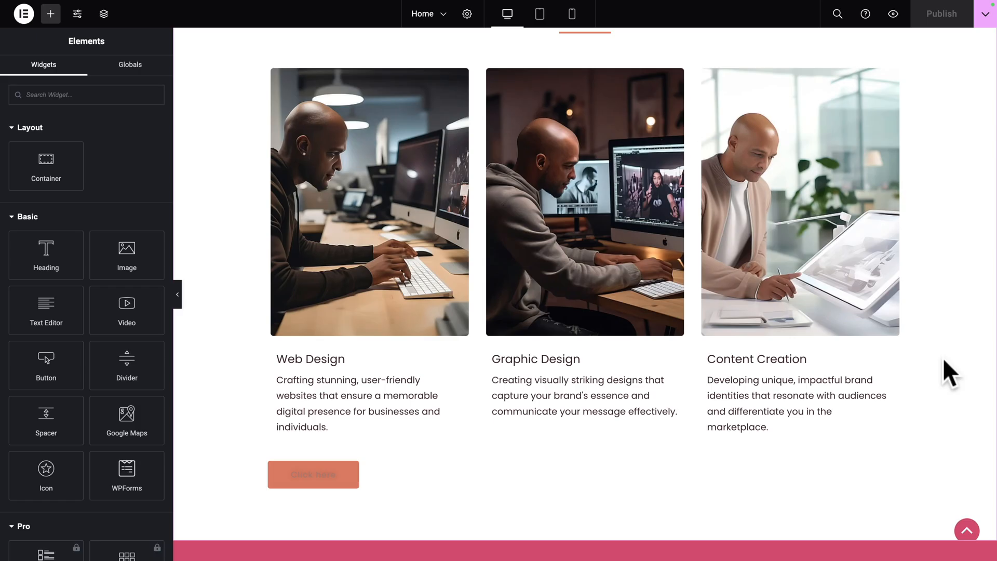
- Set the hero Discover button's hover animation to Bob
scroll(942, 358, up, 9)
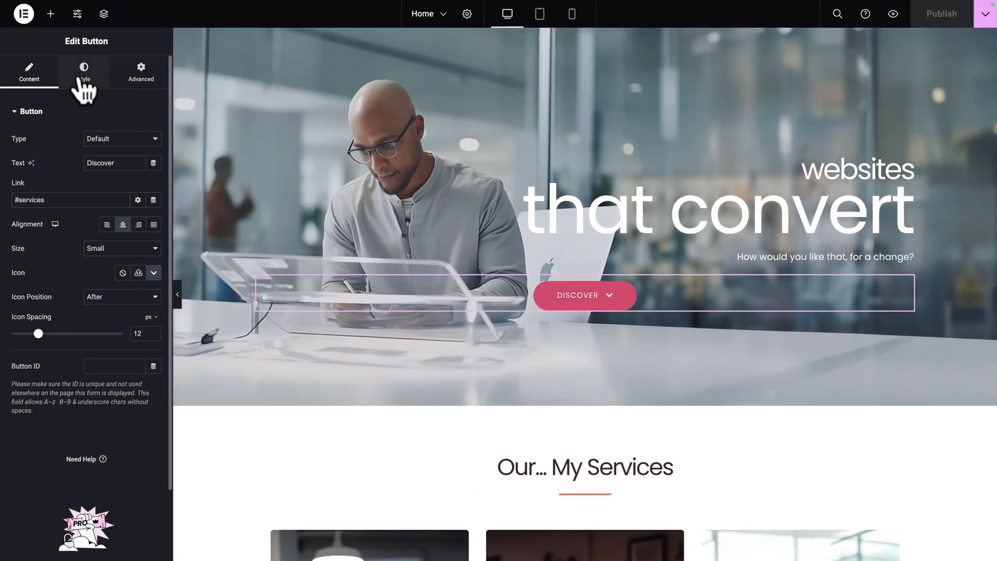
click(80, 75)
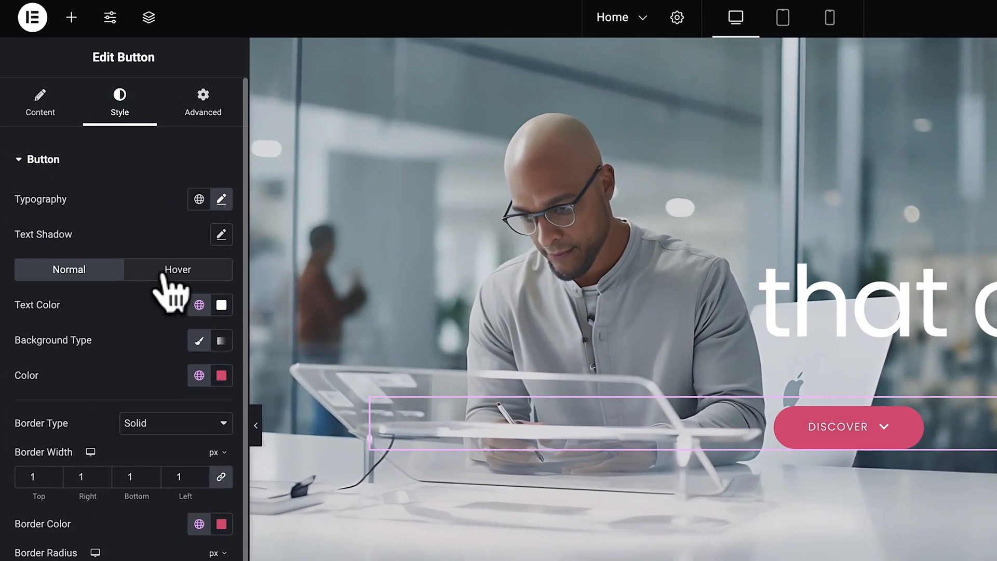
click(165, 274)
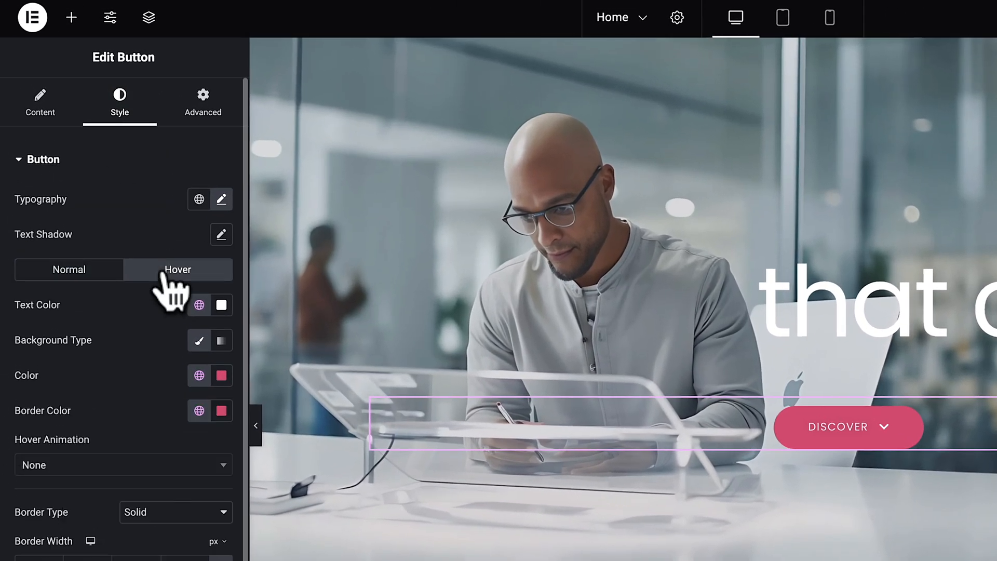
click(42, 466)
text(bob)
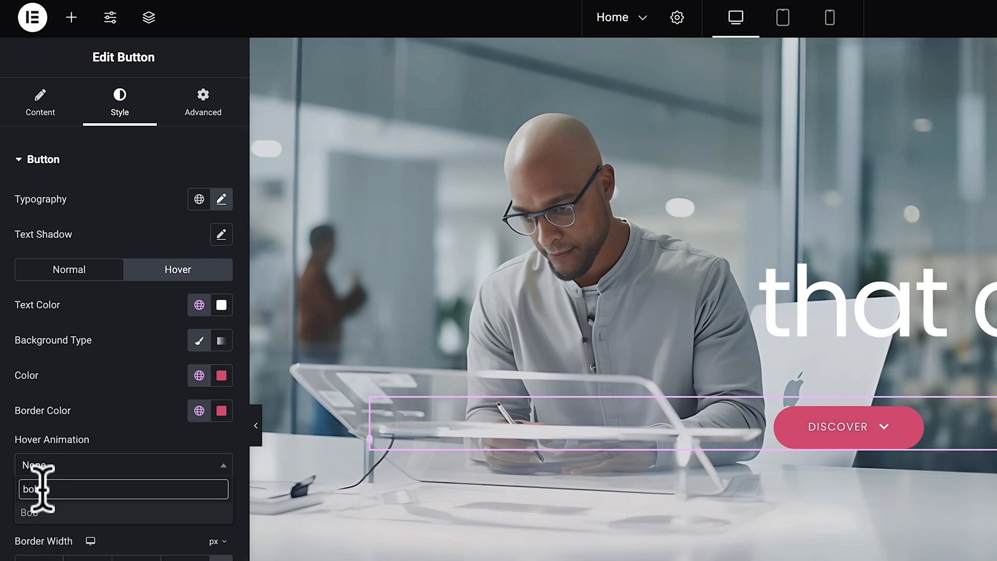
click(34, 511)
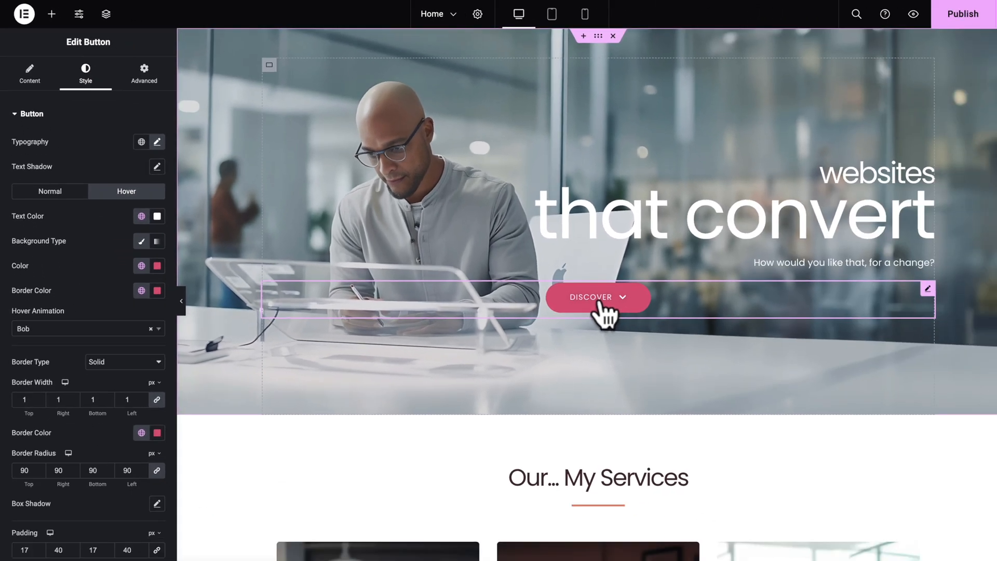
- Copy the Discover button and paste its style onto the new button below the services
right_click(849, 424)
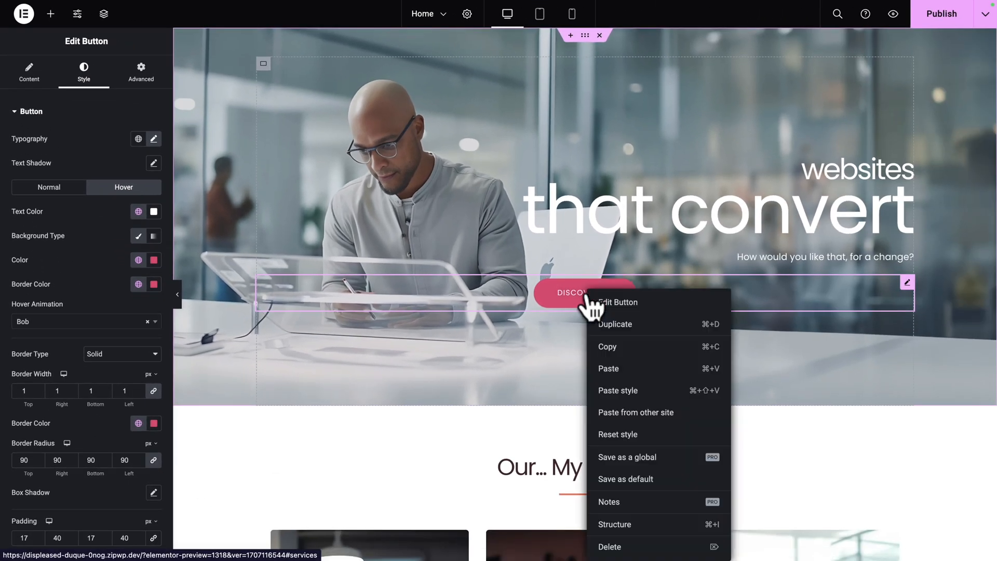
click(605, 347)
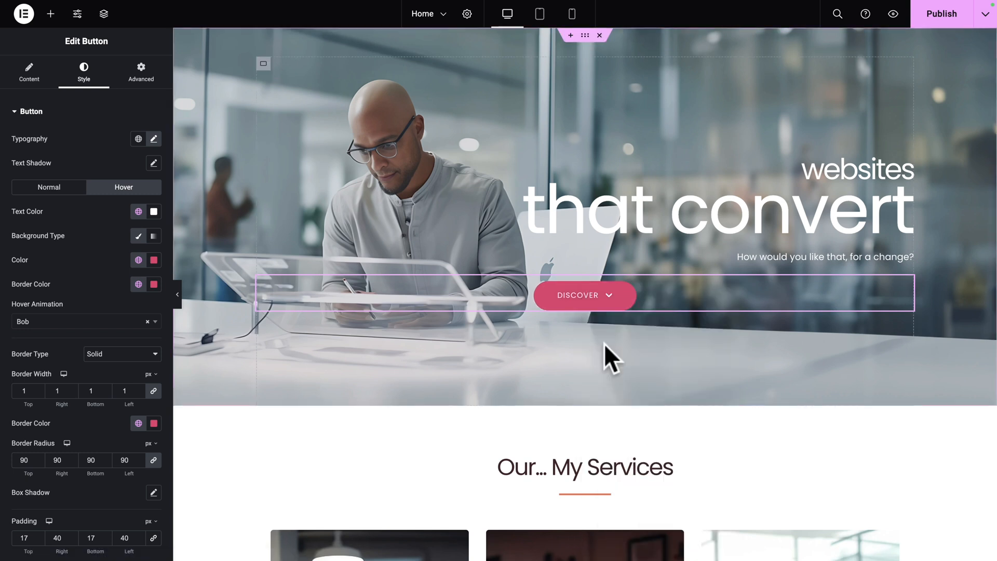
scroll(603, 343, down, 10)
scroll(597, 346, up, 1)
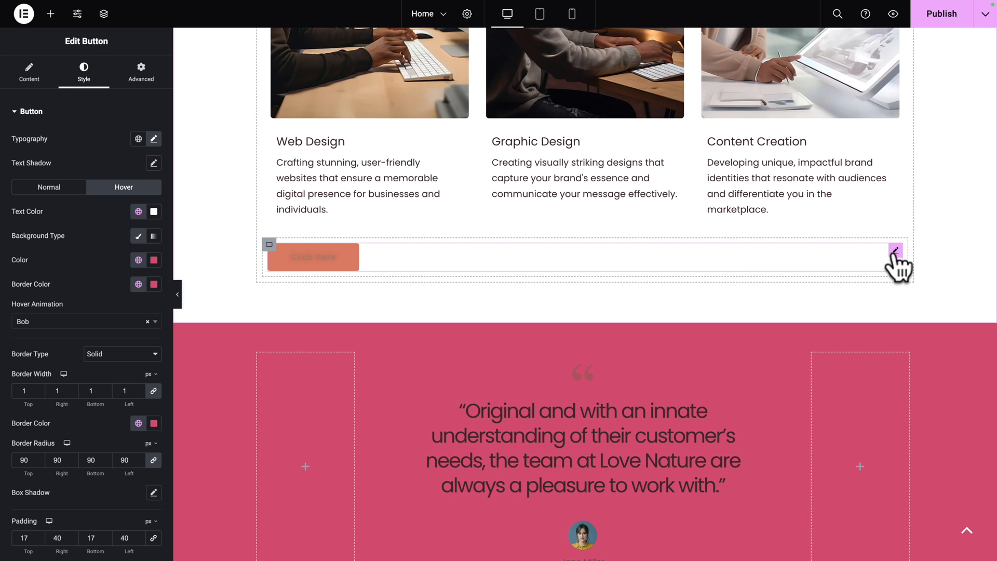
click(894, 252)
right_click(893, 251)
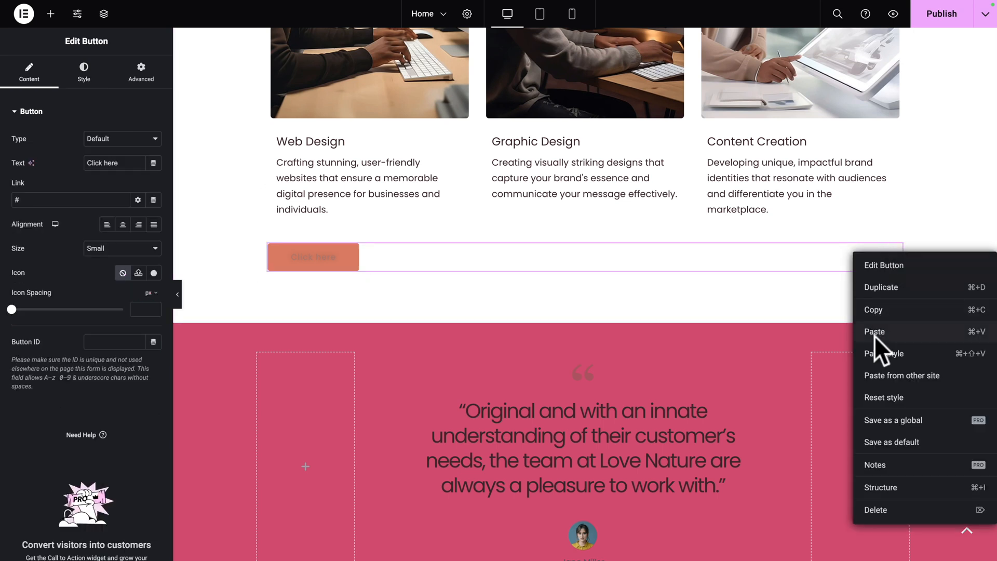
click(876, 354)
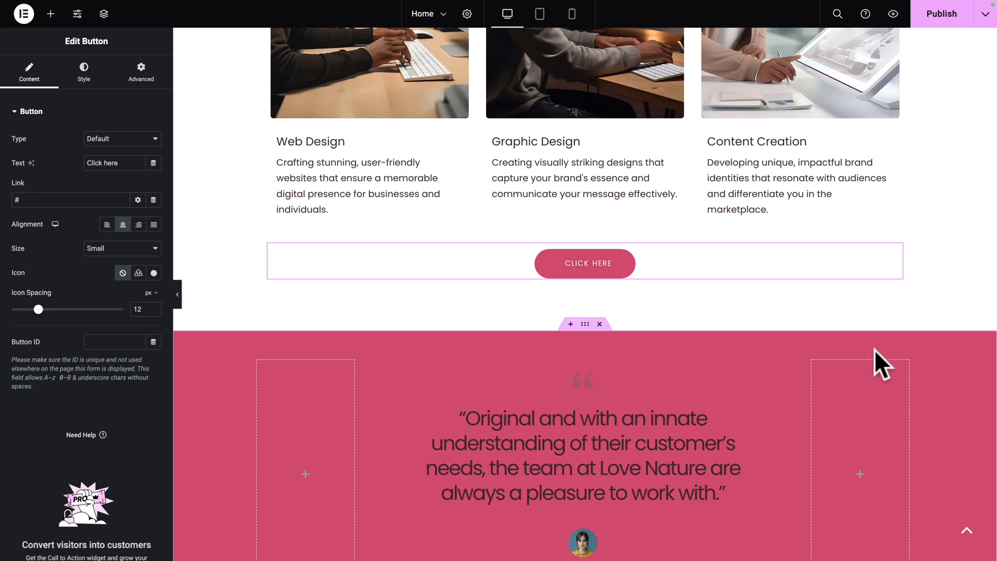
- Set the new button's text to Testimonials, copied from 01-home.txt, and its link to #testimonials
key(ctrl+Right)
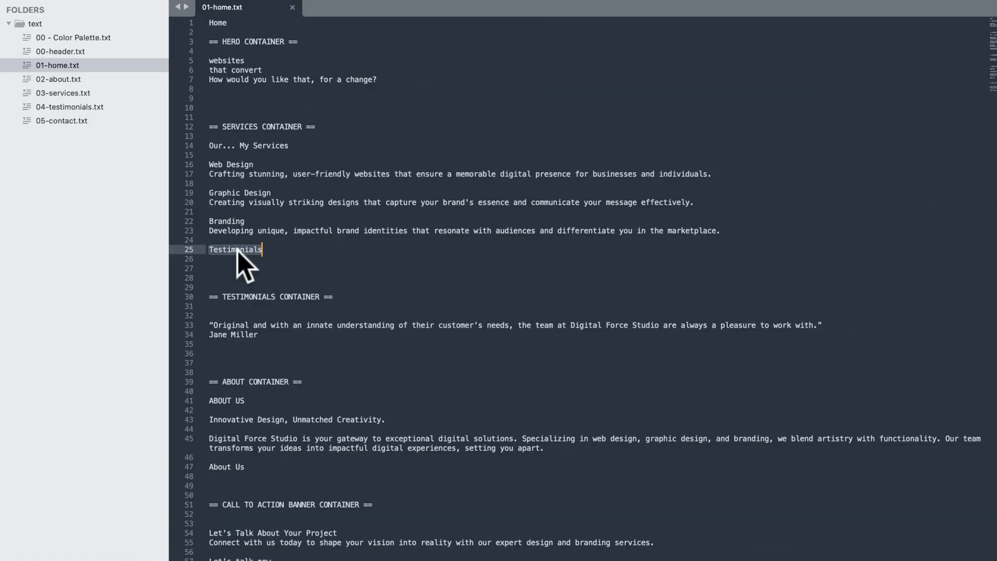
key(ctrl+Left)
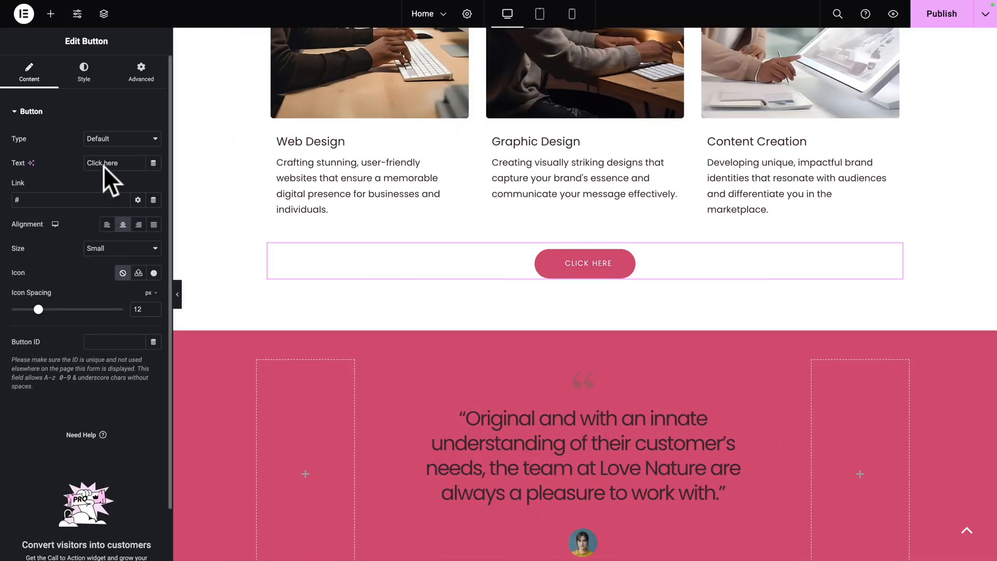
key(ctrl+v)
click(34, 200)
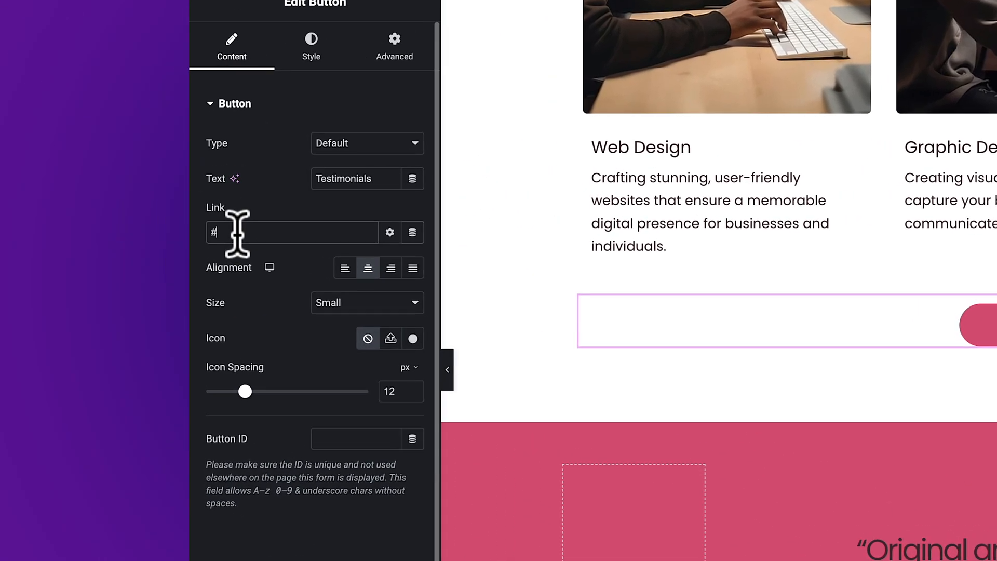
text(testimonials)
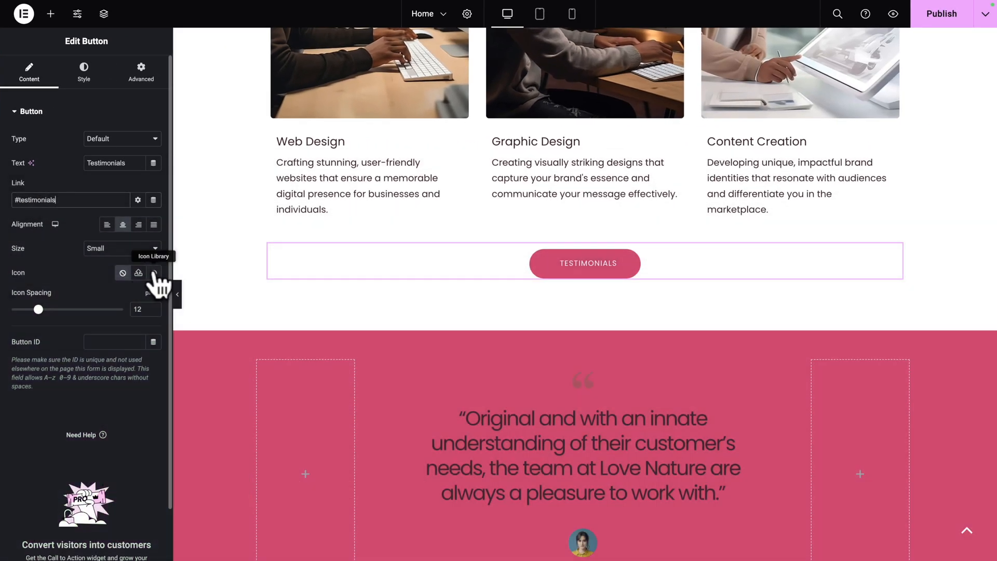
- Give the Testimonials button the chevron-down icon from the Icon Library and set the icon position to After
click(154, 273)
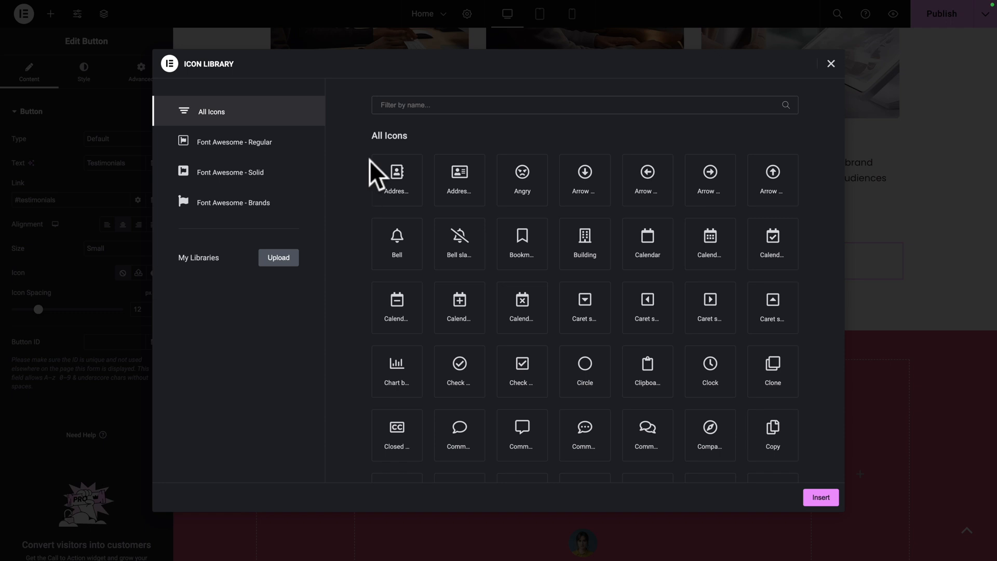
click(386, 104)
text(down)
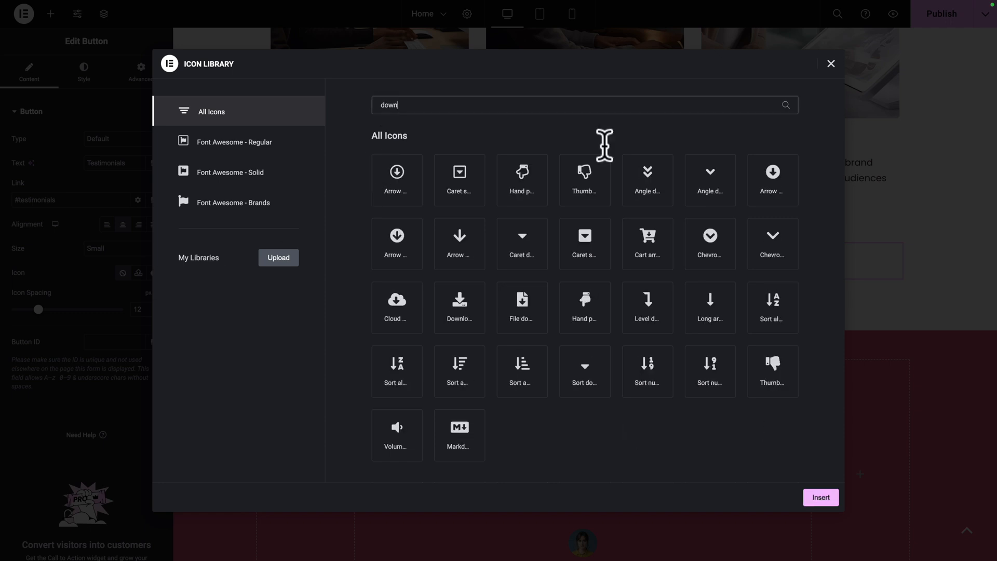
click(777, 244)
click(820, 496)
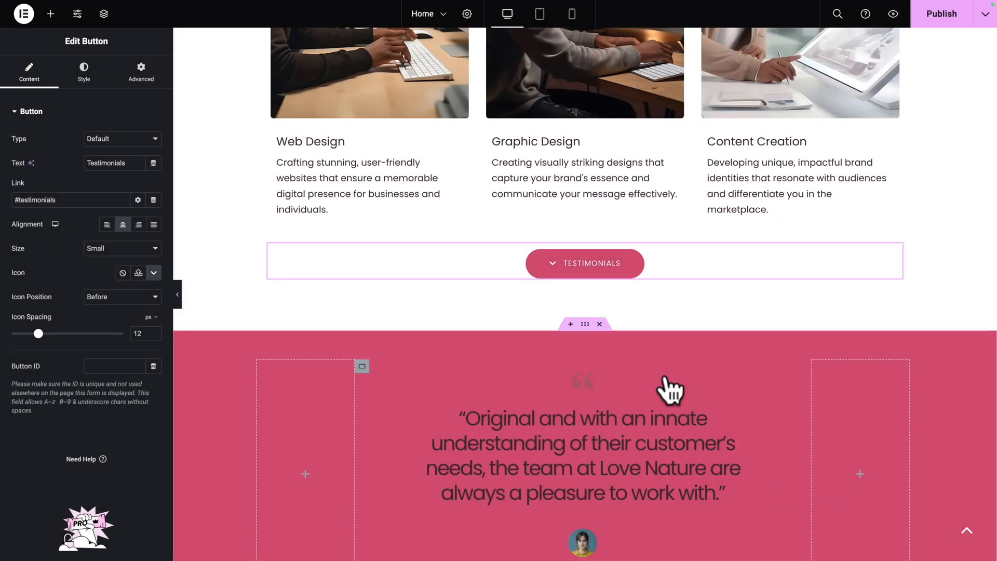
click(103, 299)
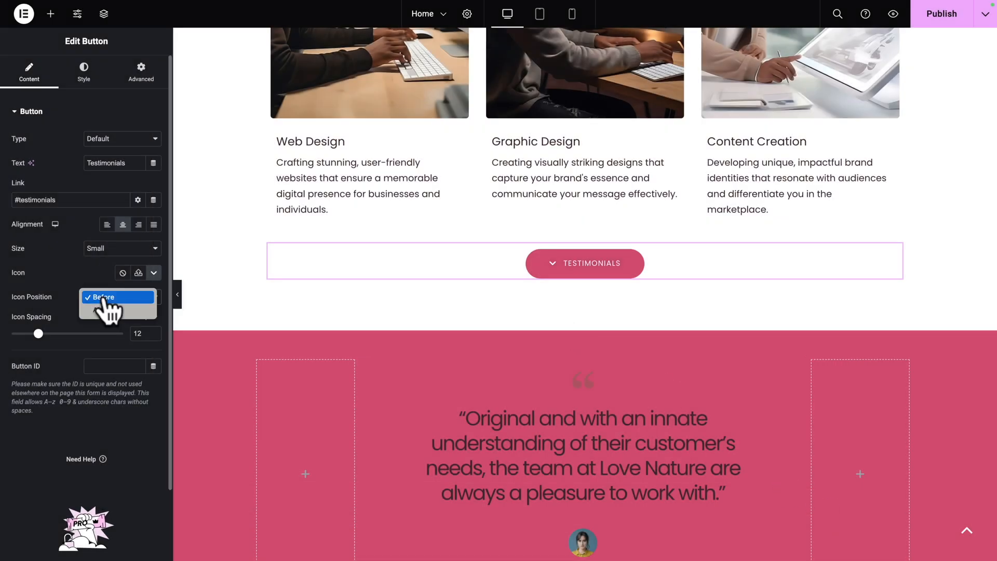
click(104, 309)
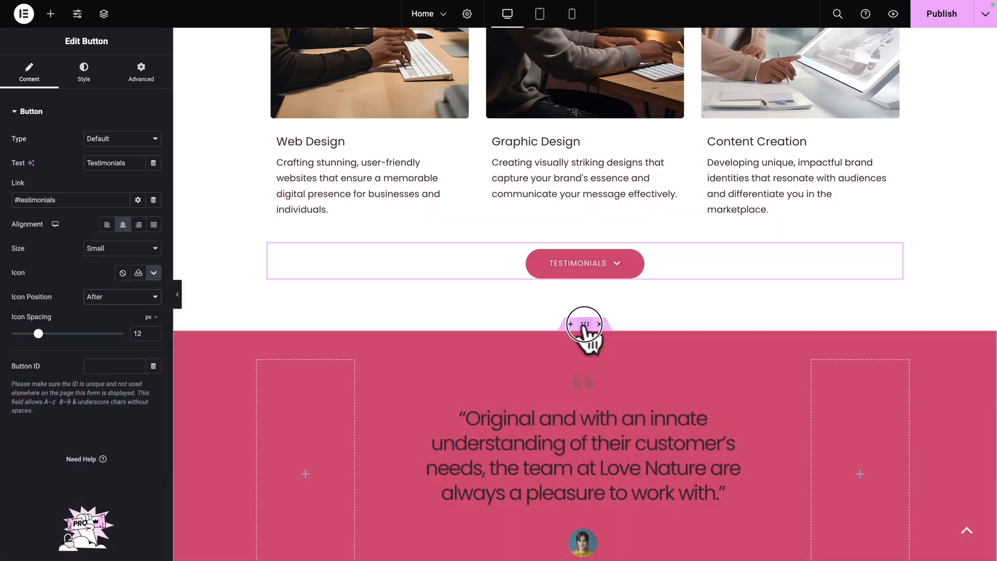
- Select the TESTIMONIALS container, show the page structure with its tree collapsed, and open the container's advanced settings
click(585, 324)
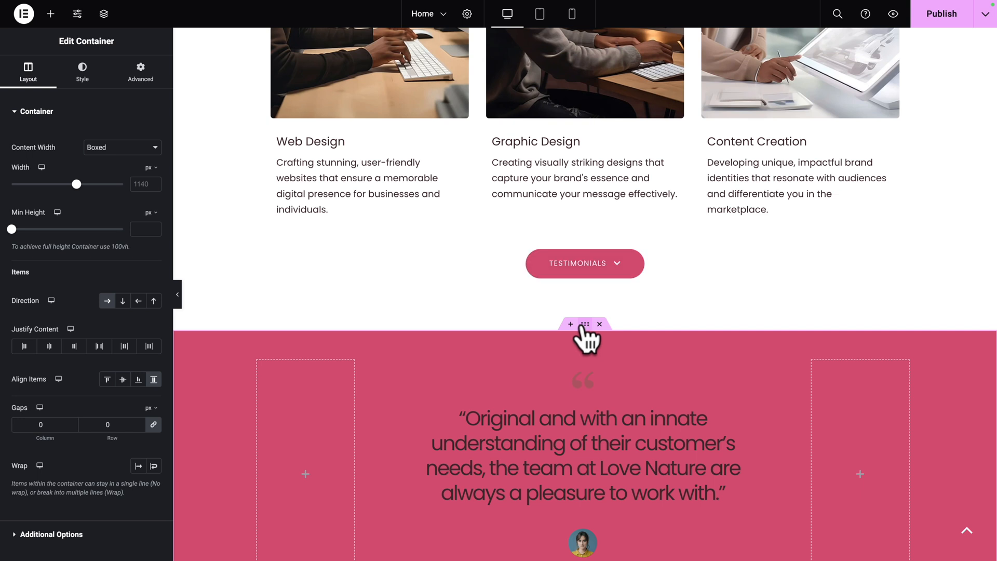
click(104, 14)
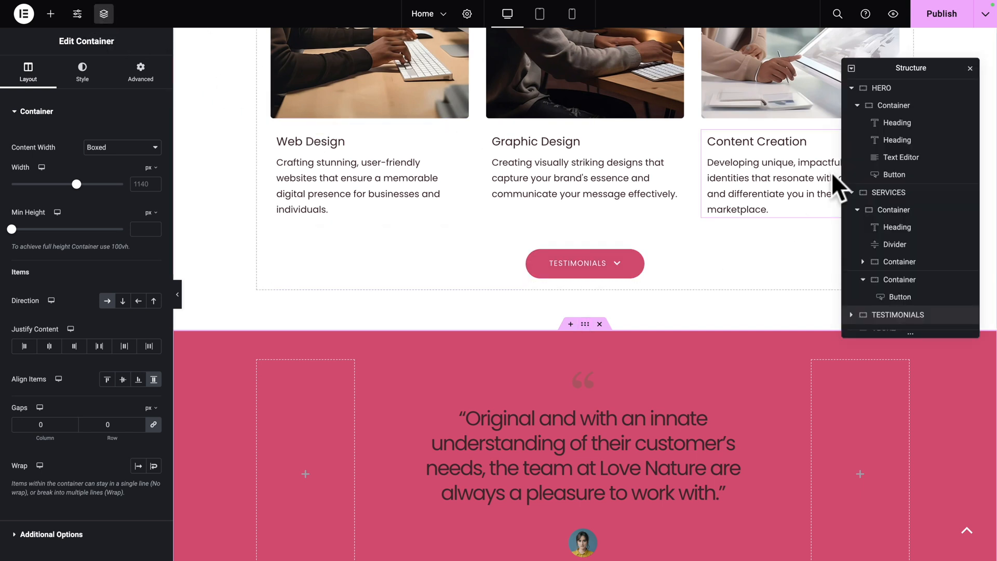
click(852, 65)
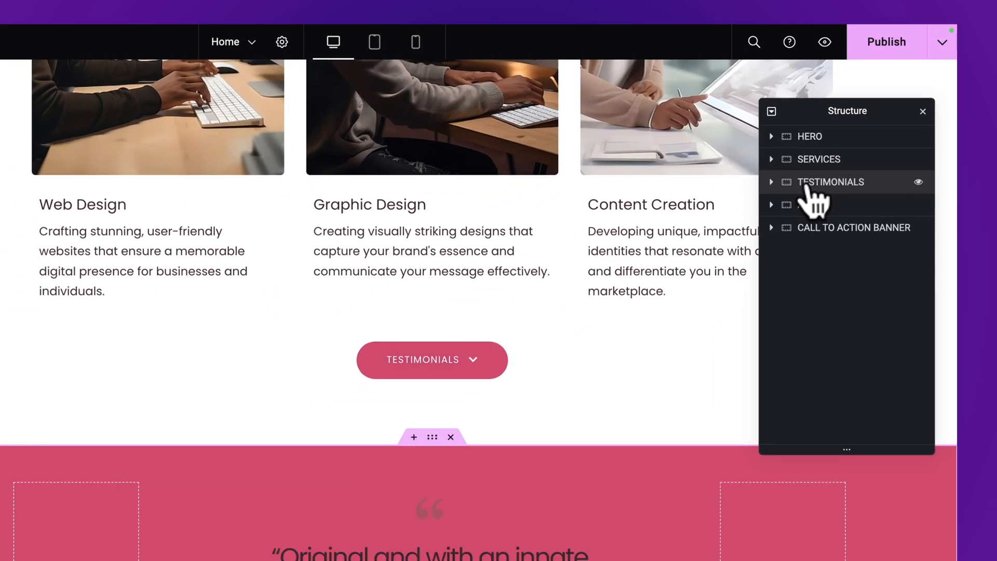
click(759, 224)
click(141, 72)
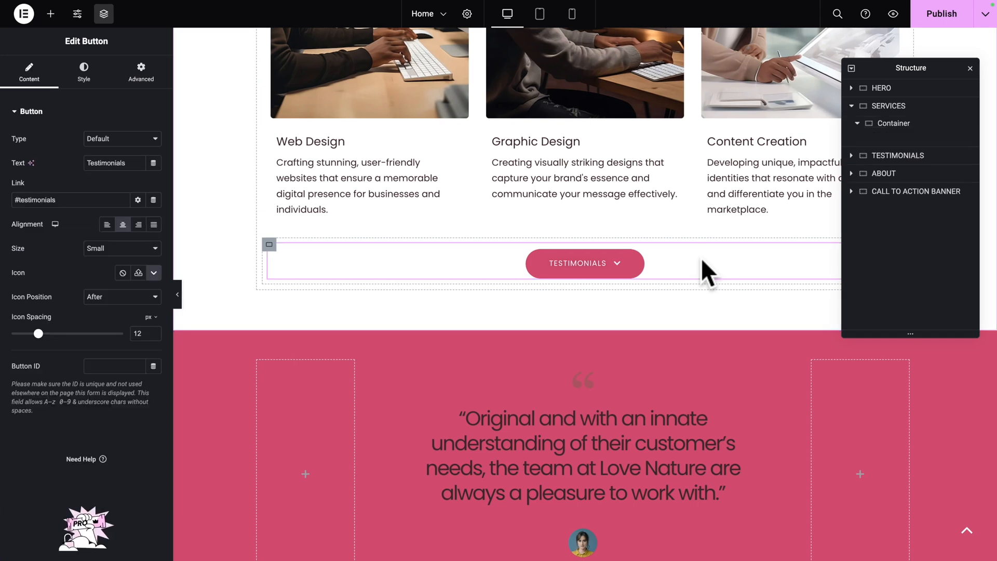
- Copy testimonials without the # from the button's link into the TESTIMONIALS container's CSS ID, and preview the page
double_click(27, 201)
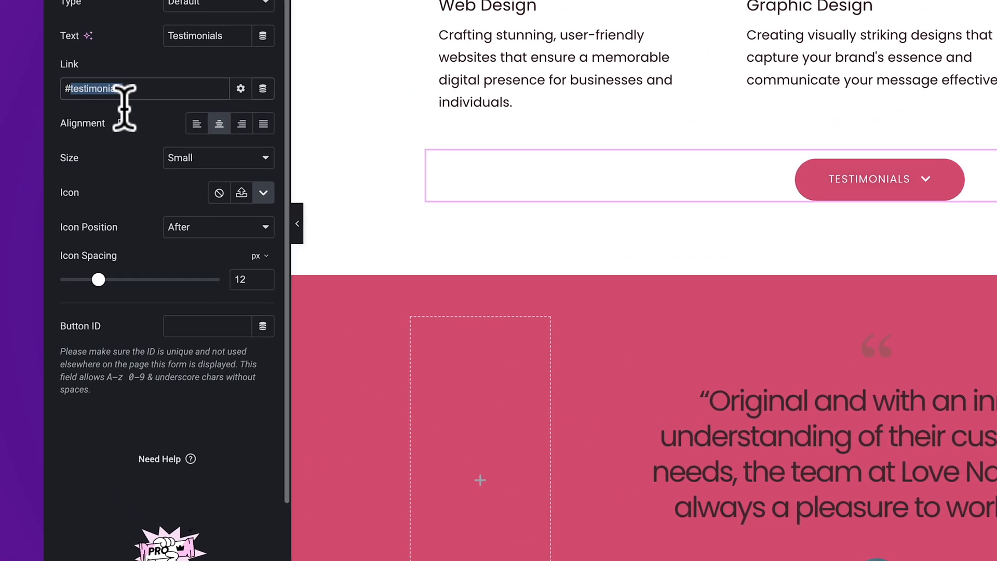
right_click(97, 83)
click(127, 215)
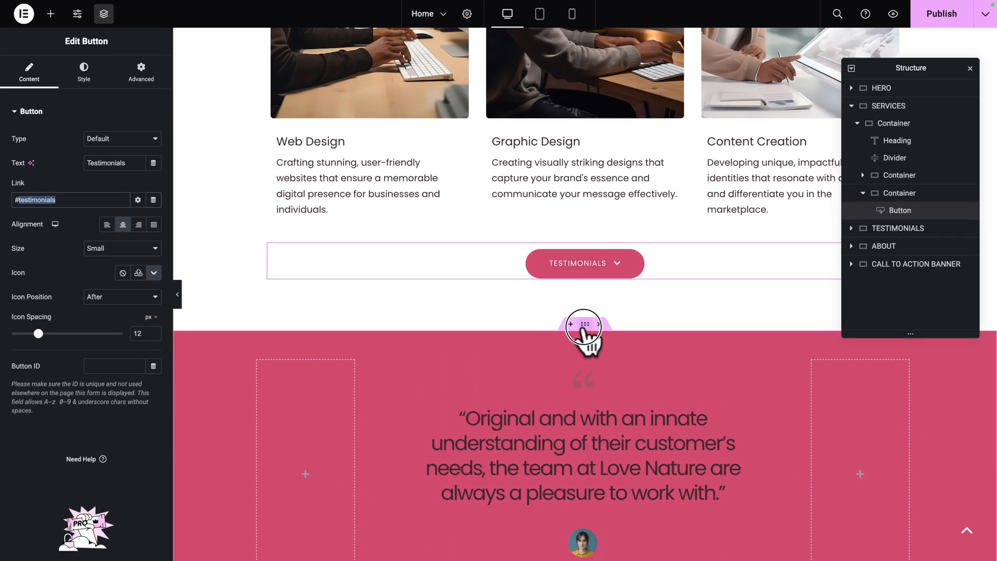
click(584, 325)
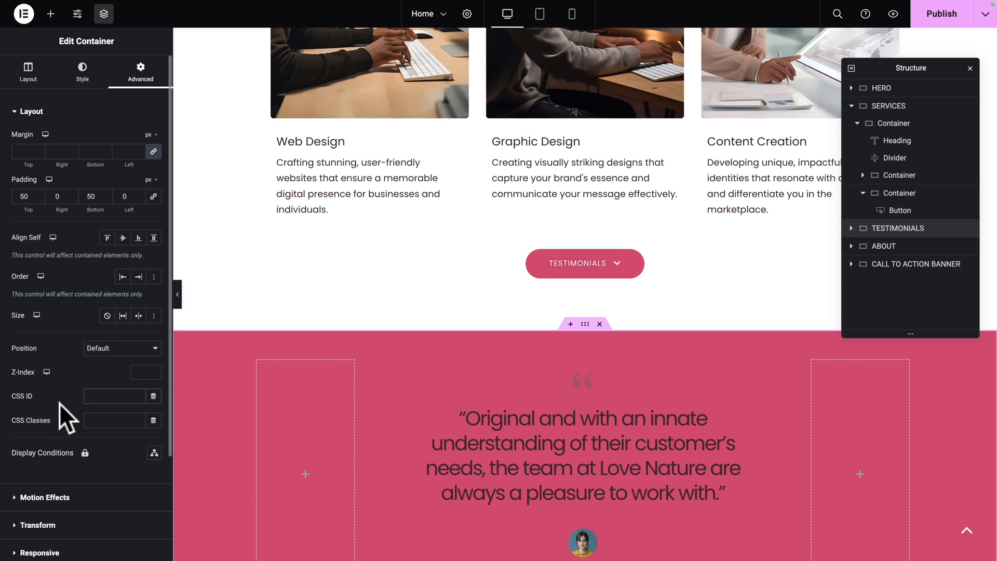
right_click(101, 396)
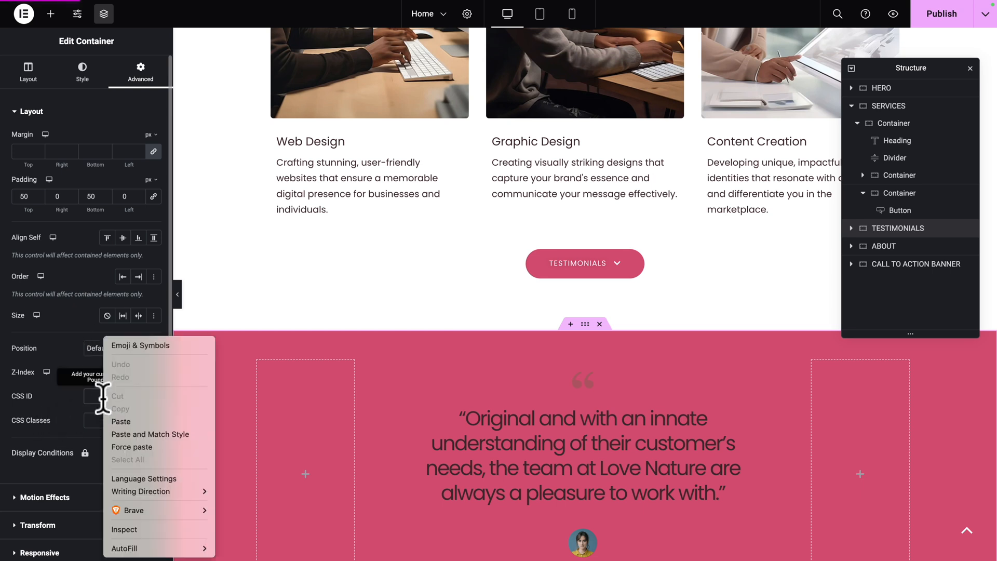
click(118, 420)
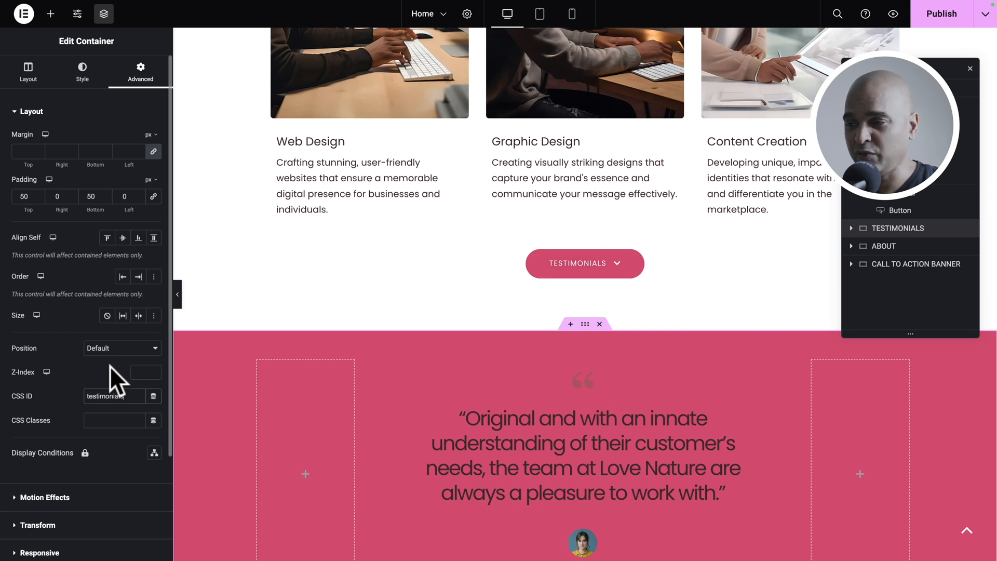
key(ctrl+p)
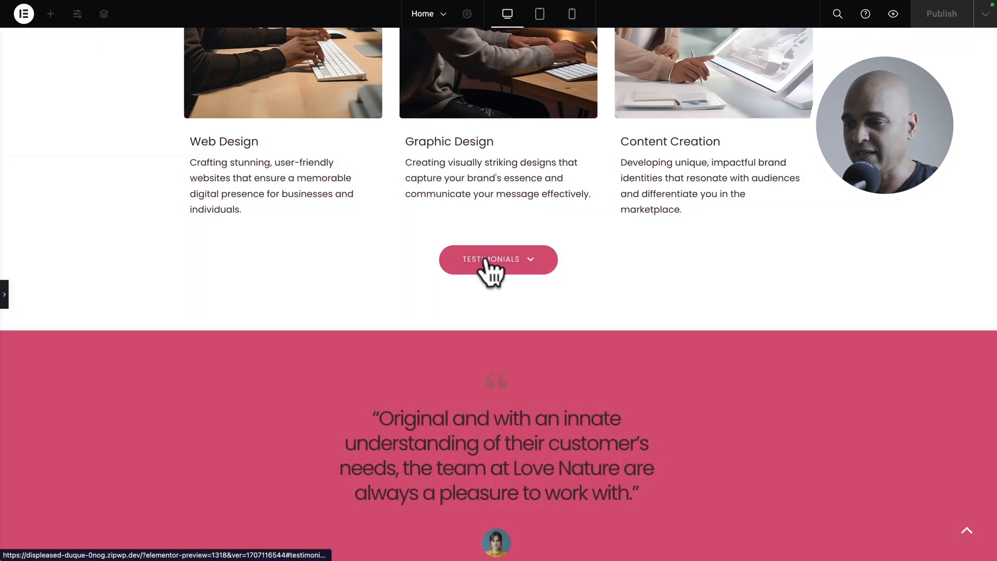
- Test the Testimonials button's jump to the TESTIMONIALS section in the preview and return to editing
click(485, 262)
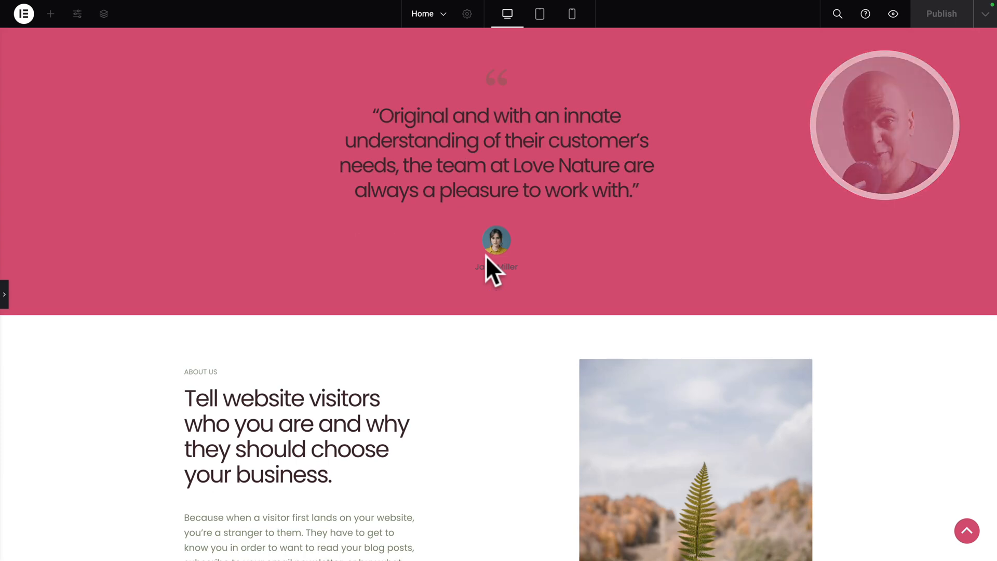
key(ctrl+p)
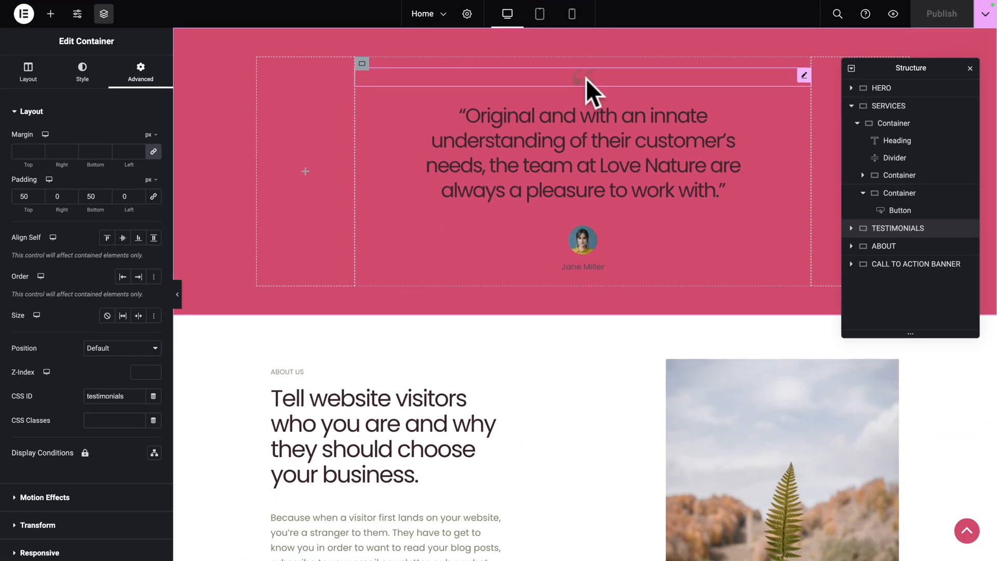
- Replace the quote-mark image in the TESTIMONIALS section with quotes-02.webp from the Media Library
click(586, 79)
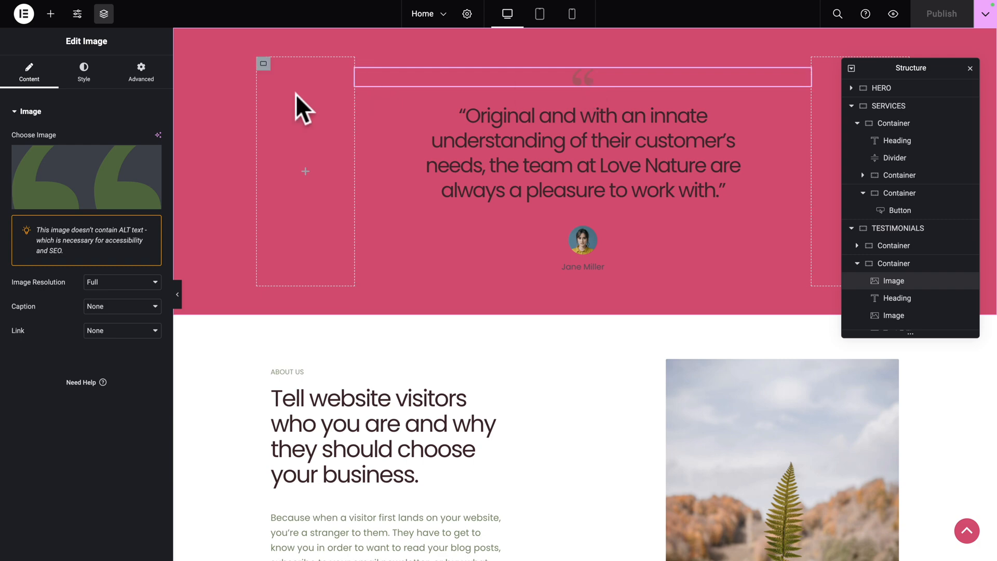
click(83, 191)
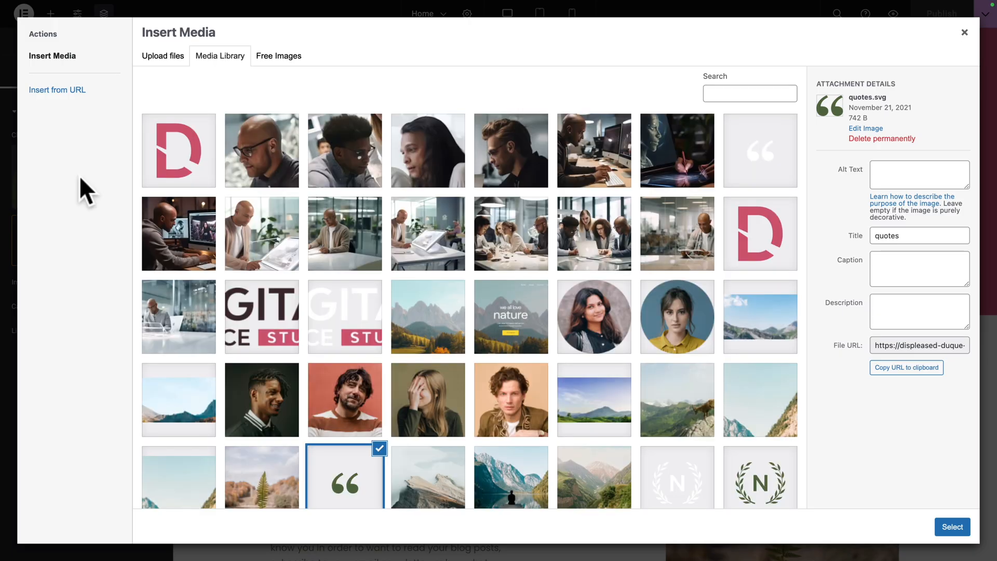
click(760, 172)
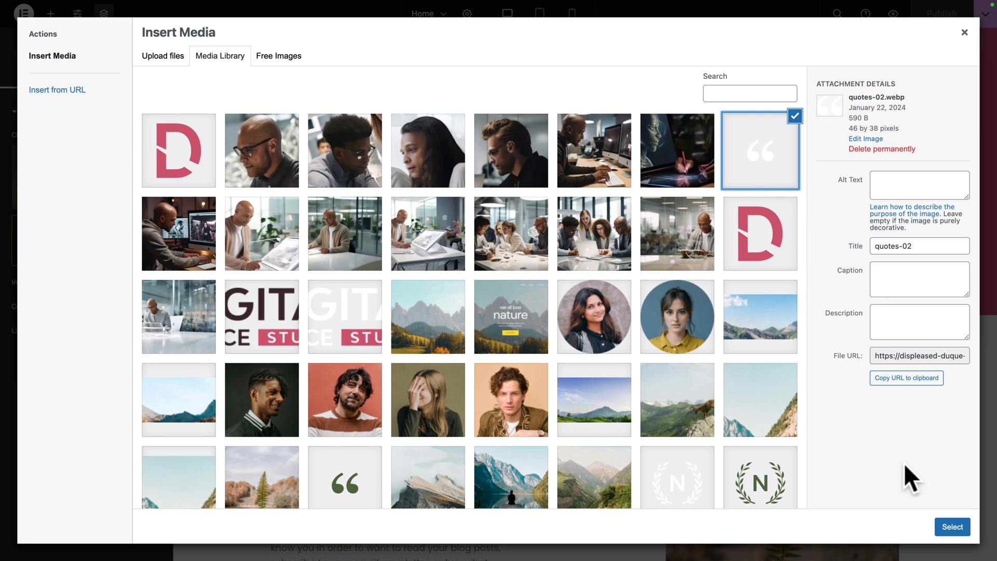
click(952, 527)
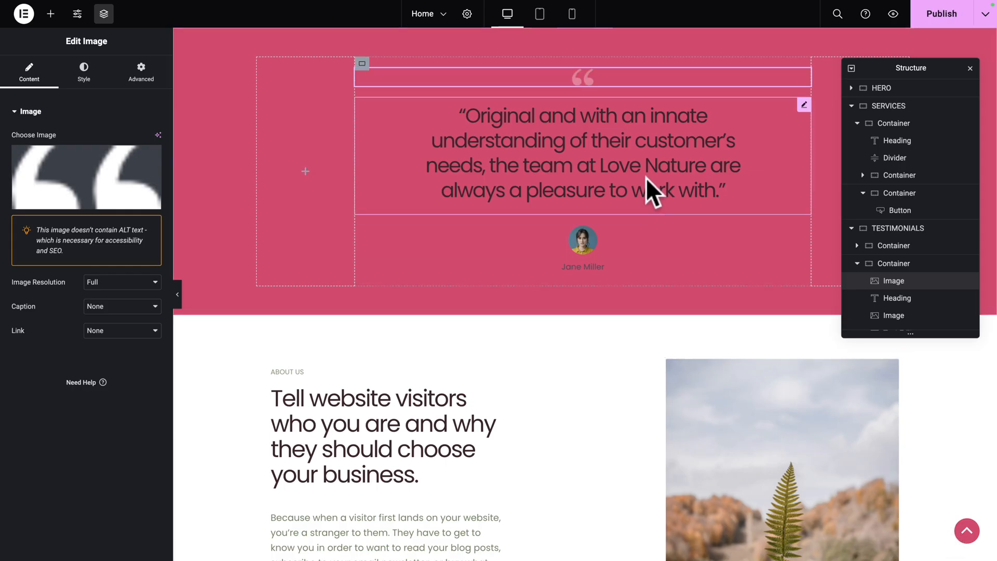
- Set the testimonial quote heading's text color to the global Theme Color 6
click(803, 106)
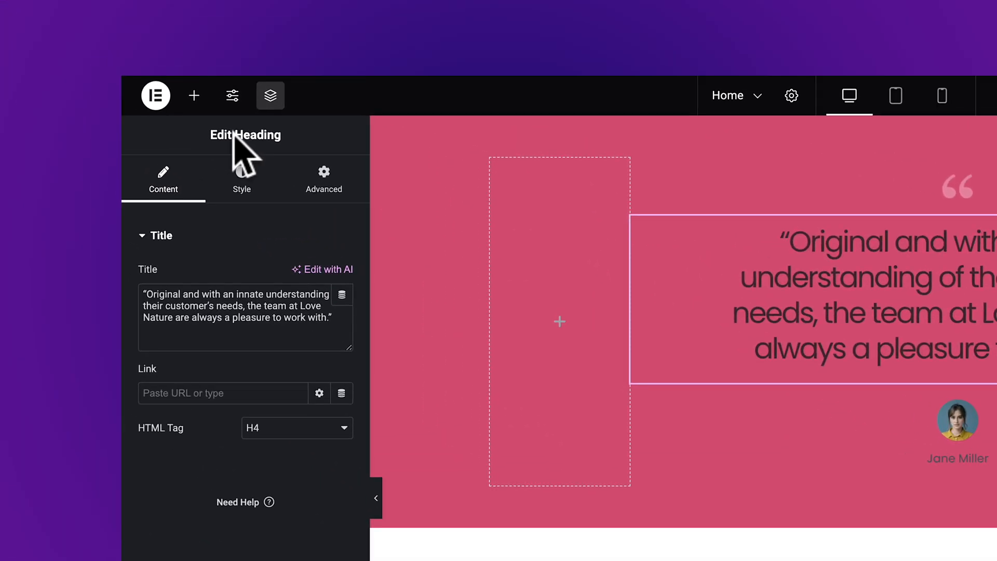
click(242, 196)
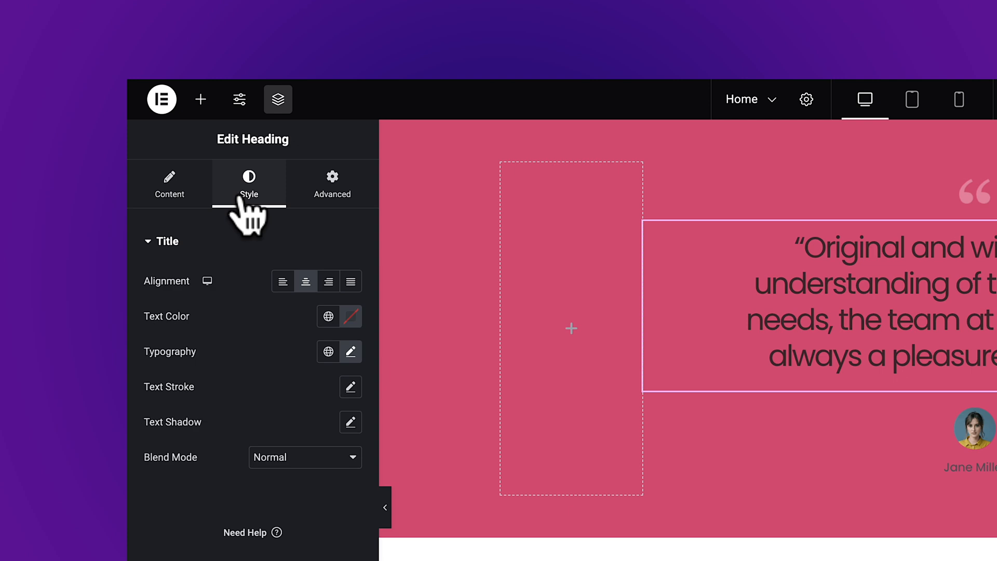
click(328, 316)
scroll(111, 300, down, 3)
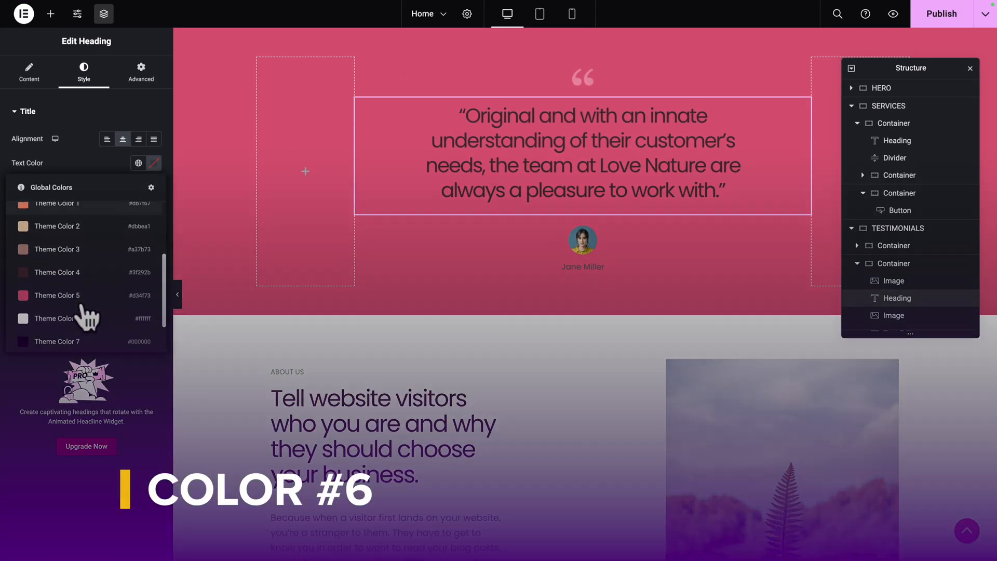
click(72, 319)
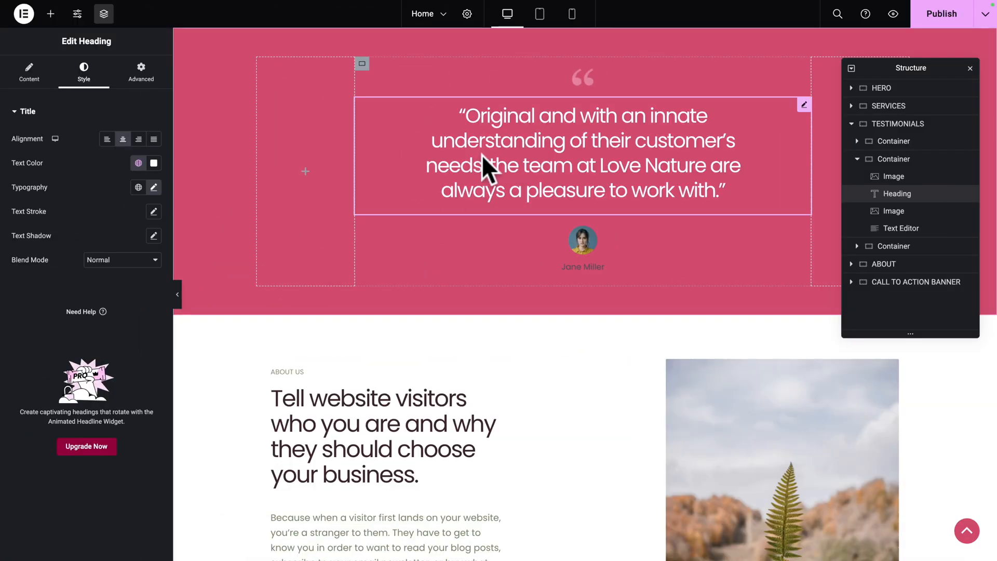
- Replace the testimonial heading's text with the quote from 01-home.txt that names Digital Force Studio
click(31, 72)
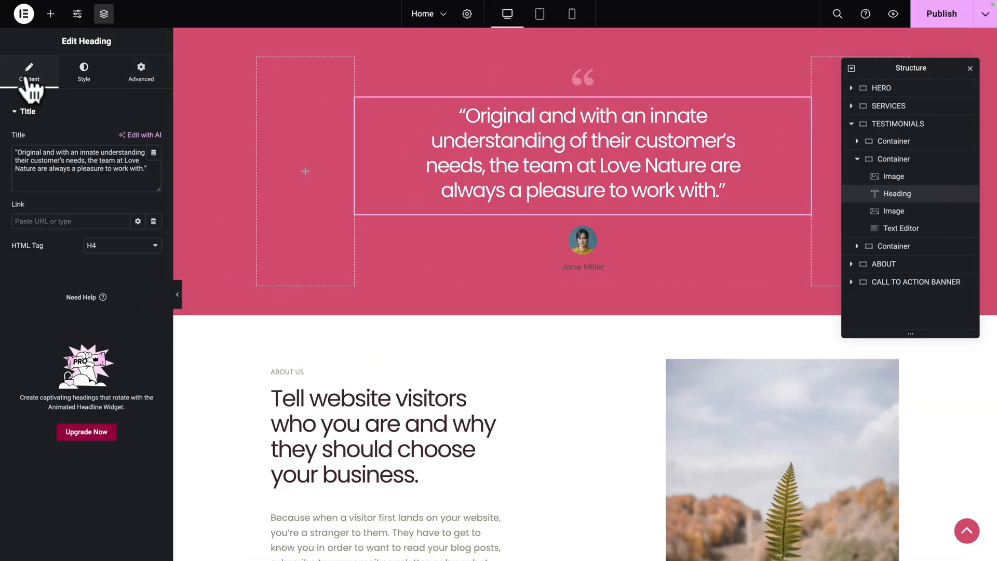
triple_click(45, 169)
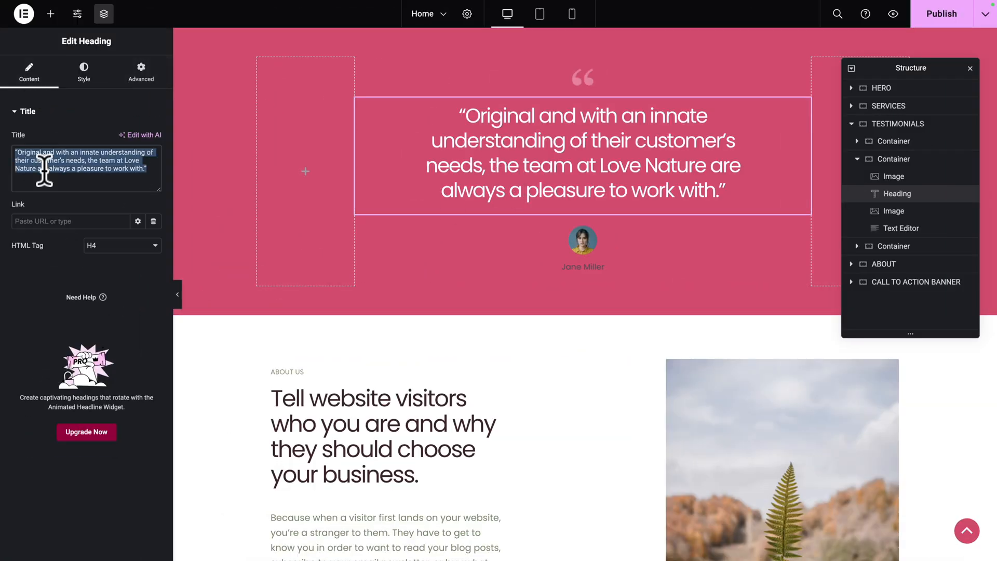
text("Original and with an innate understanding of their customer’s needs, the team at Digital Force Studio are always a pleasure to work with.")
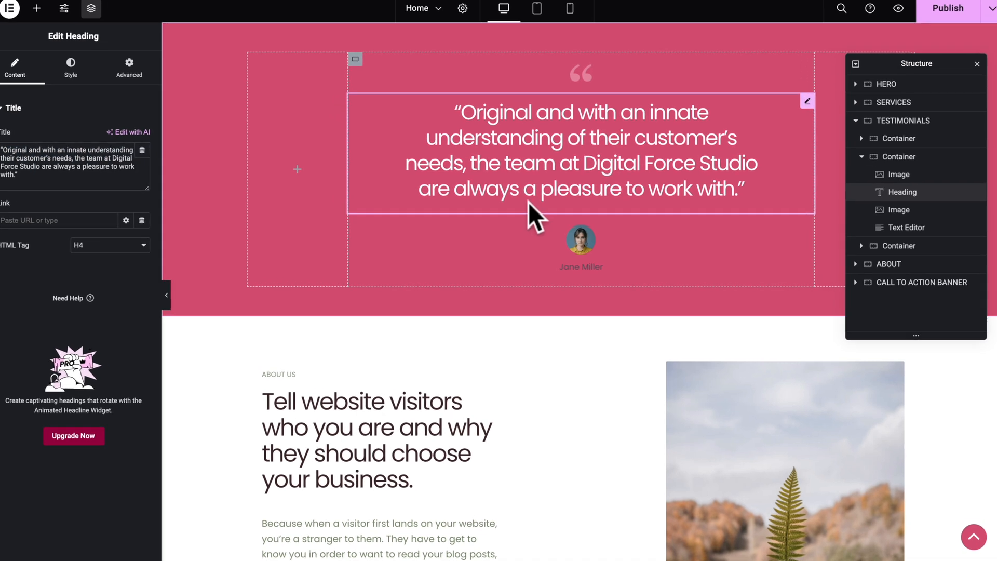
click(530, 203)
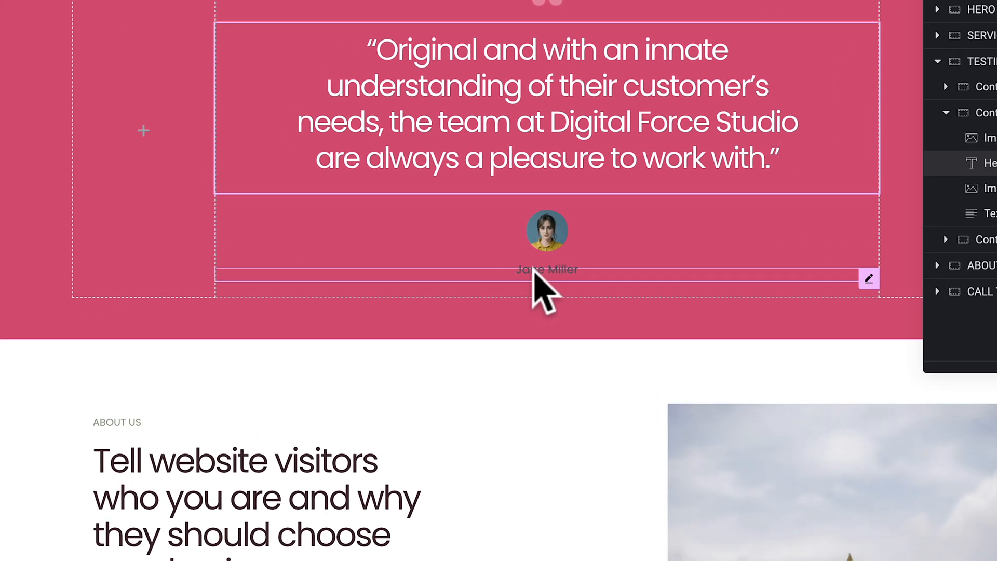
- Set the text color of the testimonial author's name to the global Theme Color 9 and publish the page
click(535, 270)
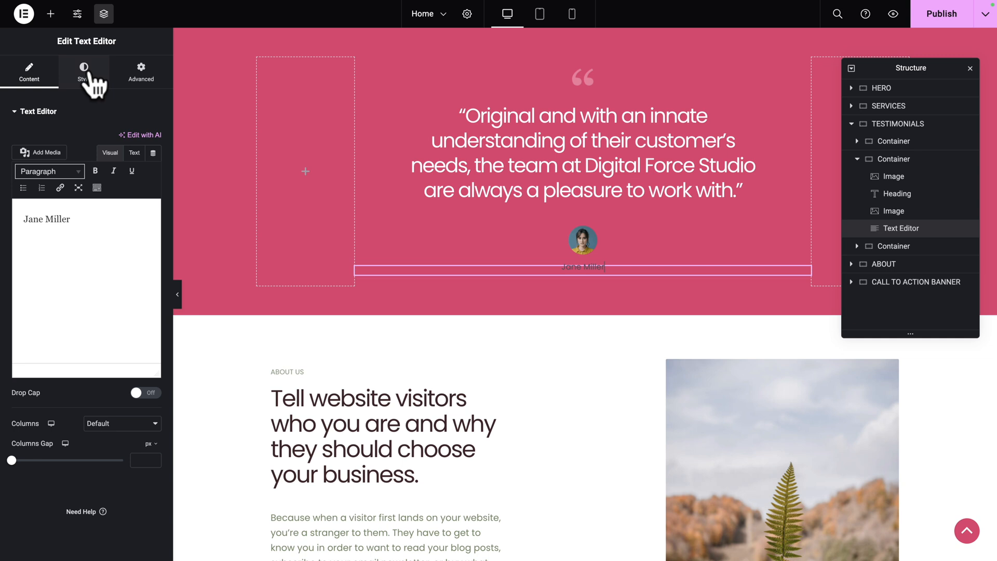
click(85, 73)
click(123, 139)
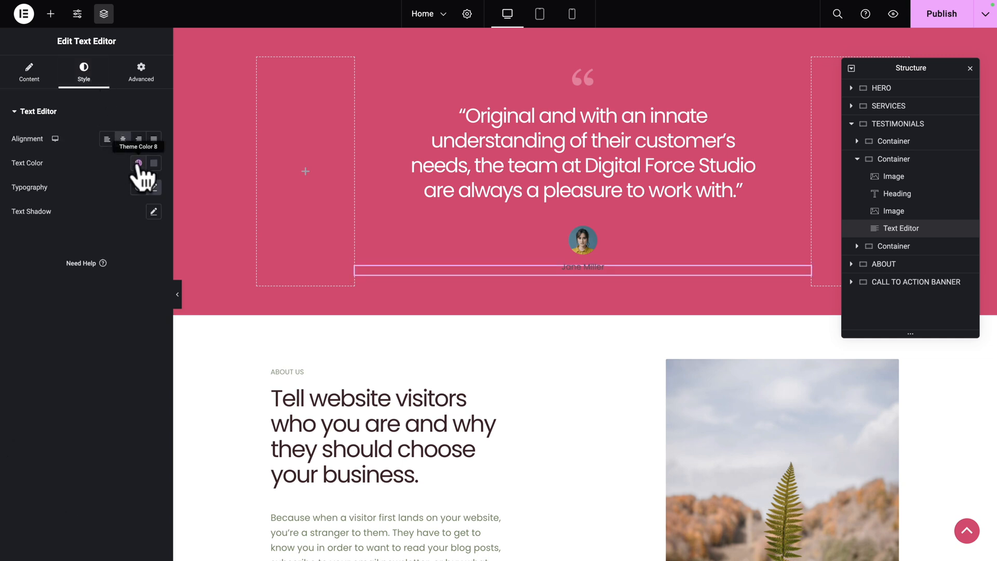
click(139, 163)
scroll(101, 267, down, 1)
scroll(100, 267, down, 2)
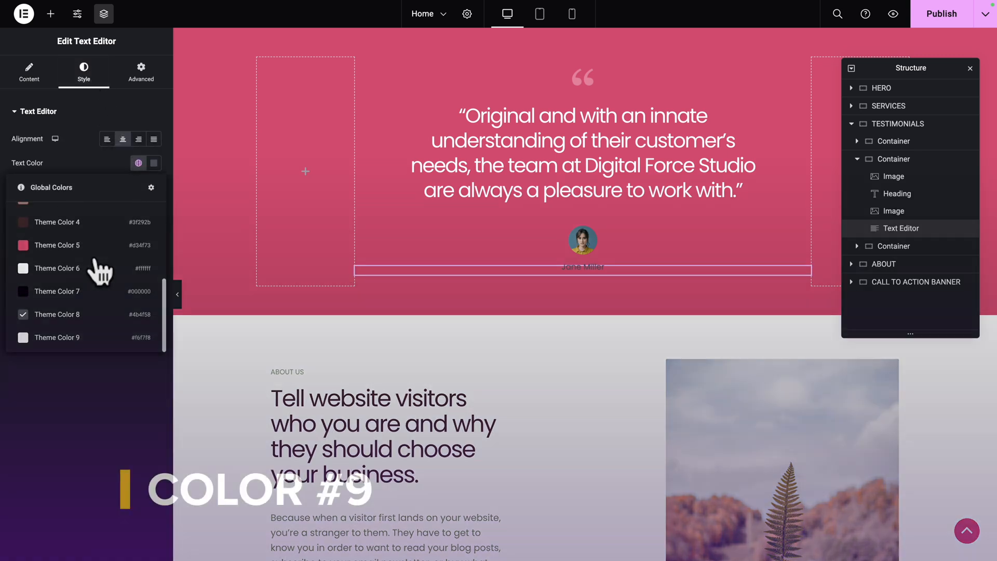
click(59, 336)
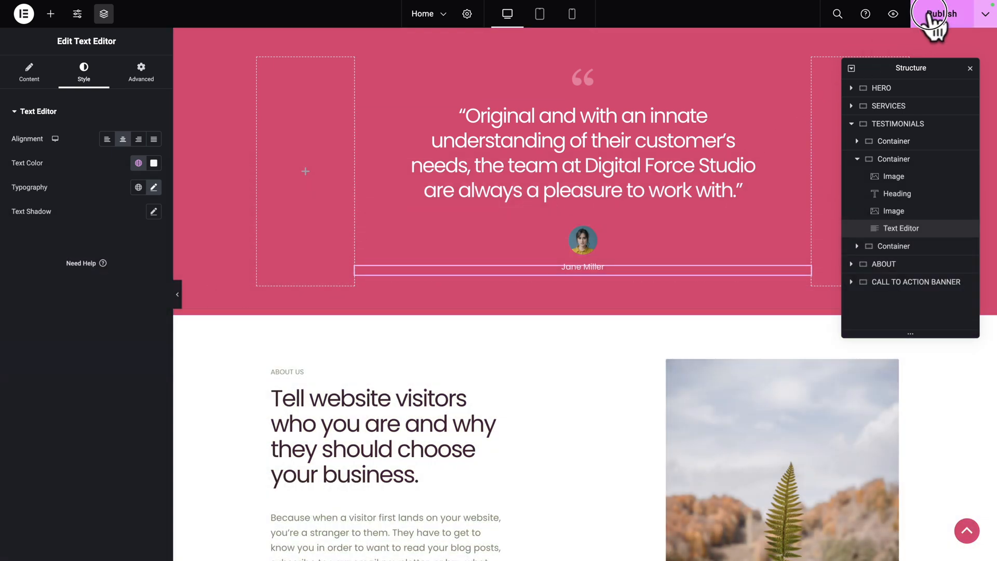
- Replace the ABOUT section's heading with "Innovative Design, Unmatched Creativity." copied from 01-home.txt
scroll(390, 307, down, 5)
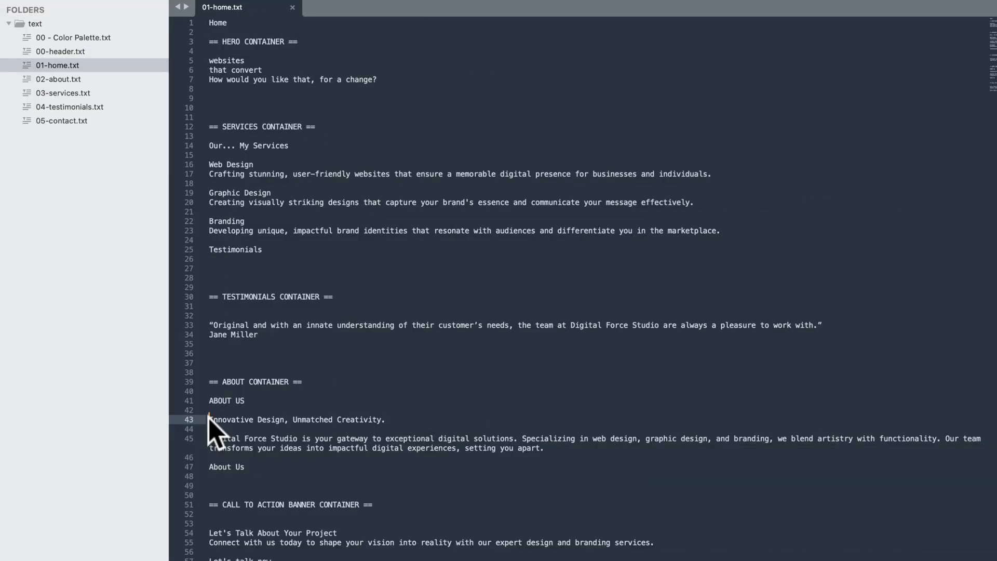
triple_click(208, 419)
key(ctrl+c)
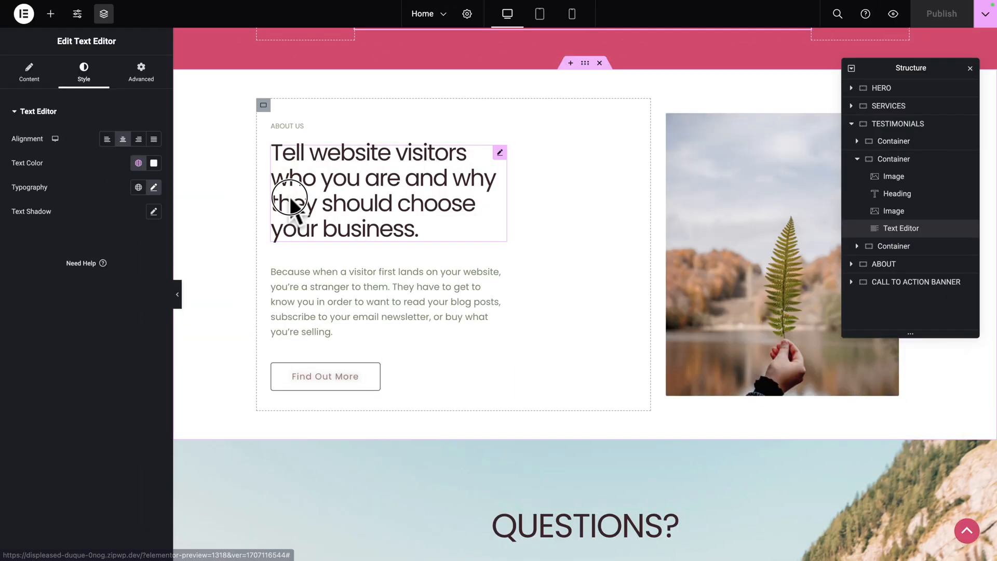
click(289, 200)
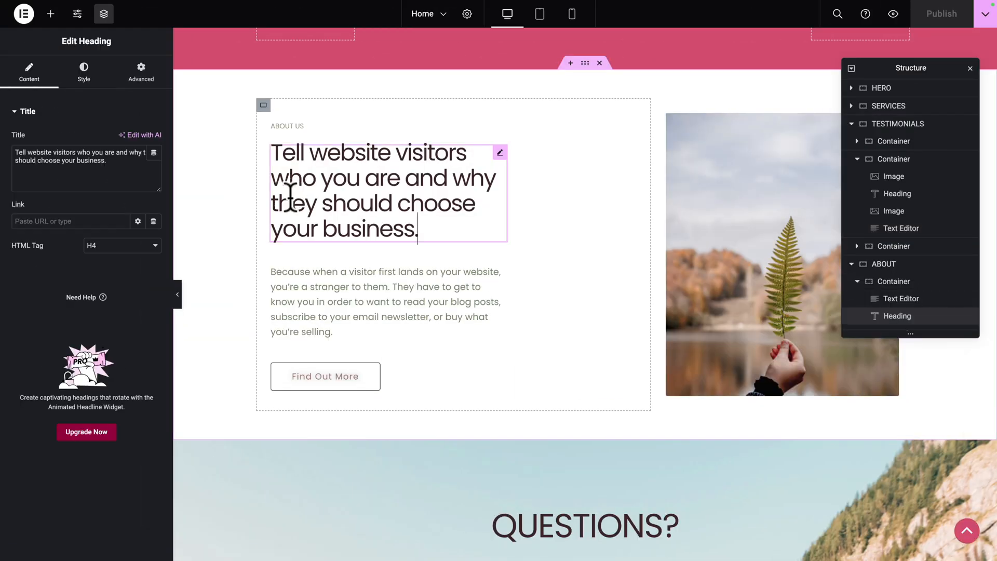
triple_click(114, 170)
key(ctrl+v)
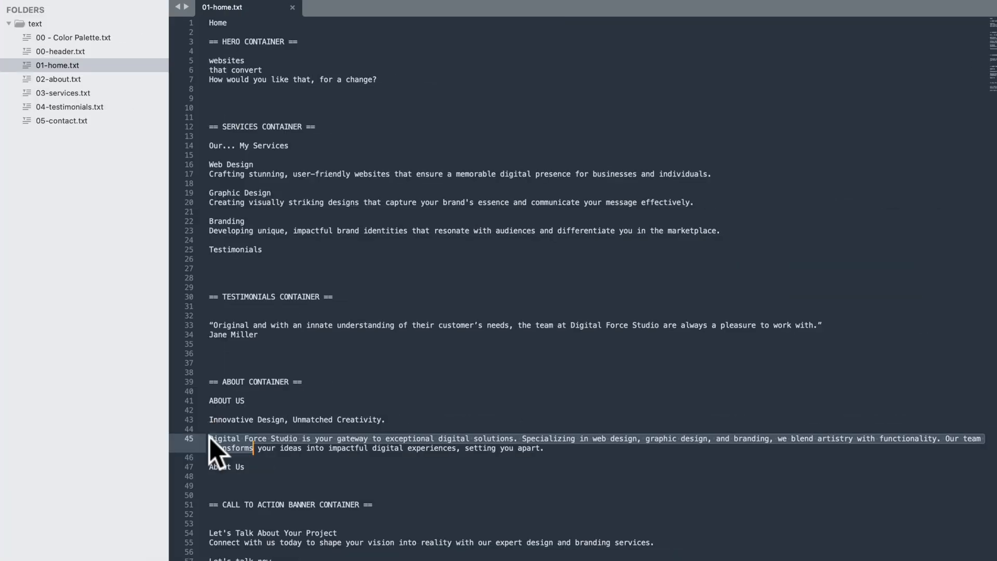
- Replace the ABOUT section's paragraph with the Digital Force Studio description copied from the ABOUT CONTAINER part of 01-home.txt
key(shift+End)
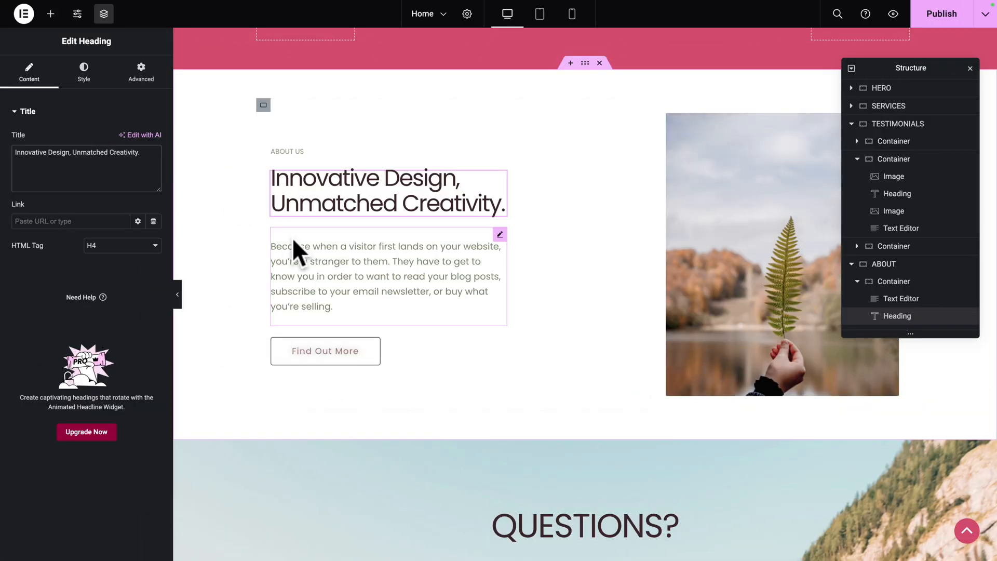
click(306, 262)
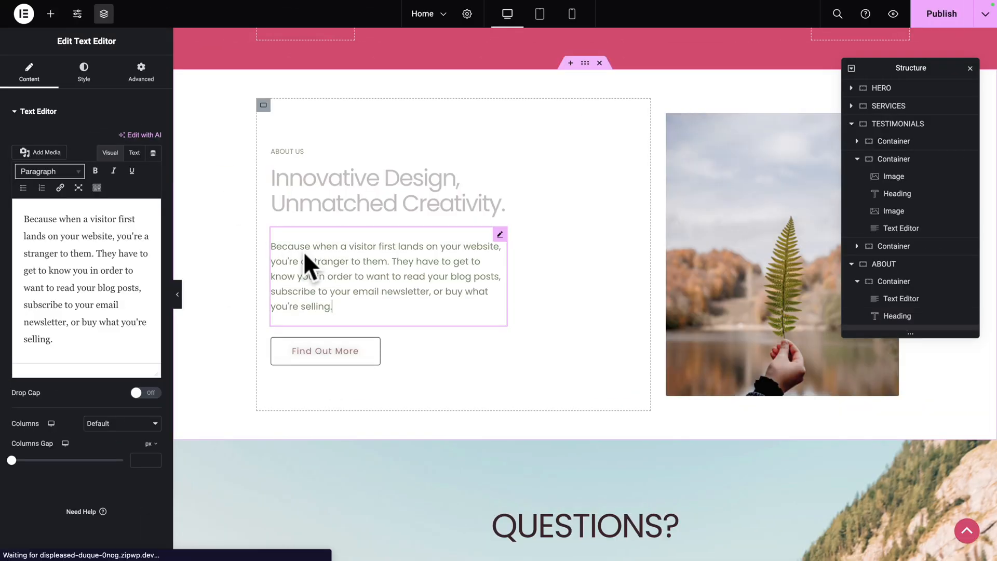
key(ctrl+a)
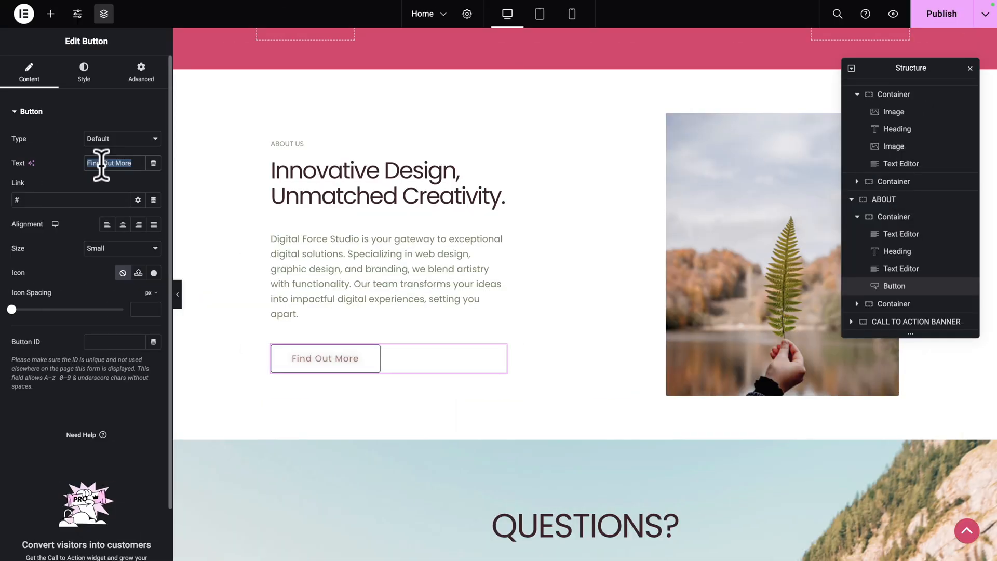
- Set the ABOUT section button's text to About Us and link it to the About page
text(About Us)
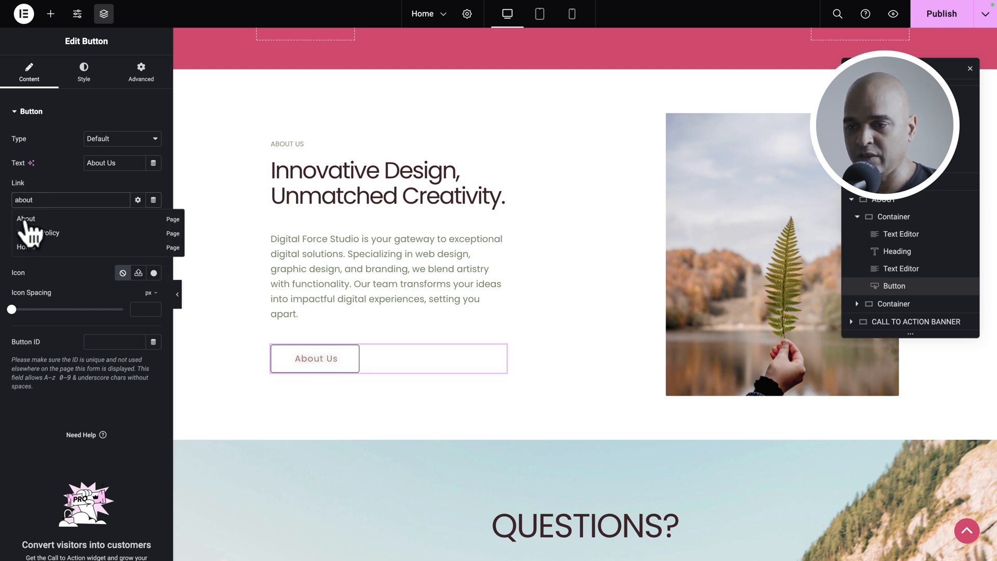
click(25, 218)
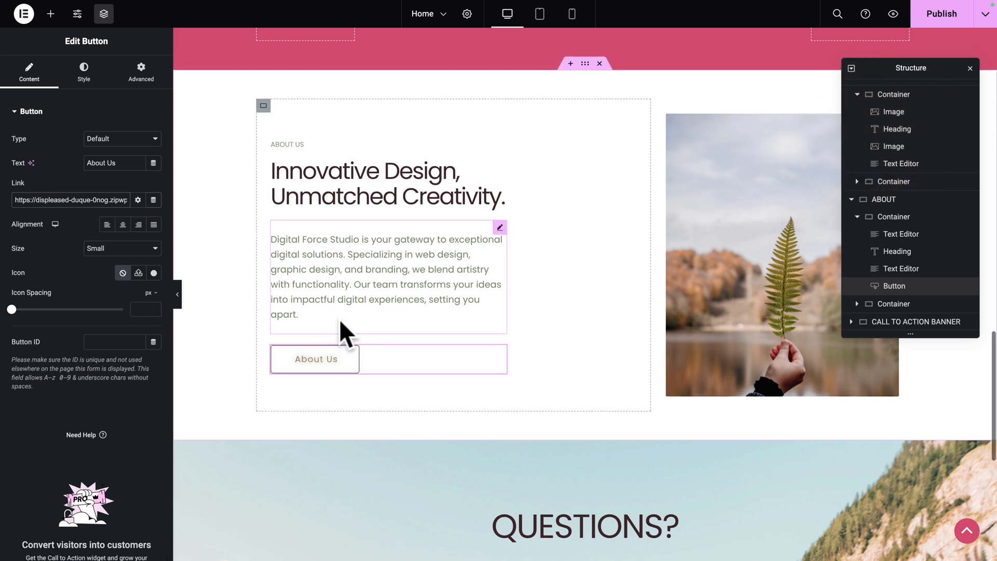
- Copy the Testimonials button, paste its style onto the About Us button, and align the About Us button left
scroll(338, 319, up, 10)
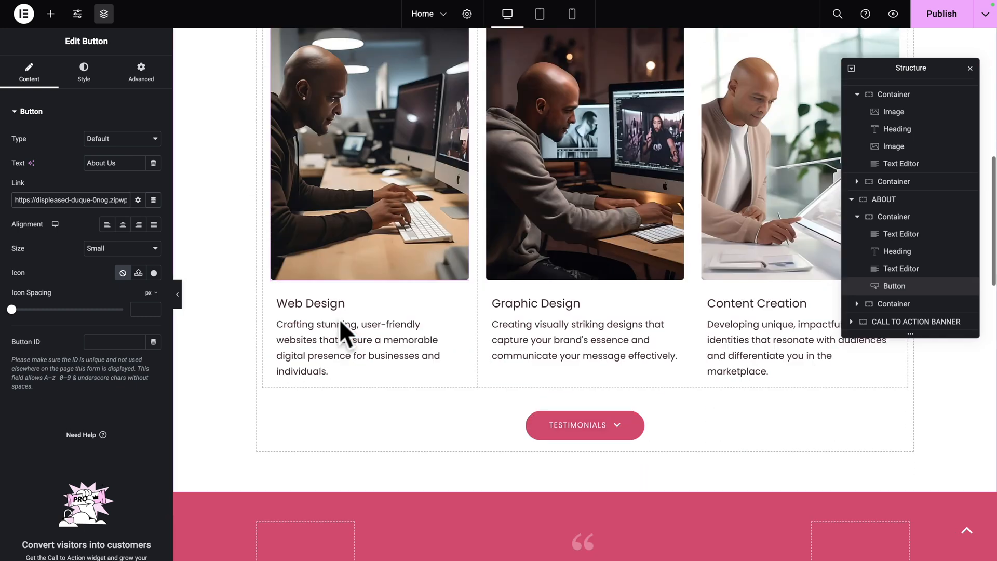
scroll(339, 319, down, 1)
click(675, 354)
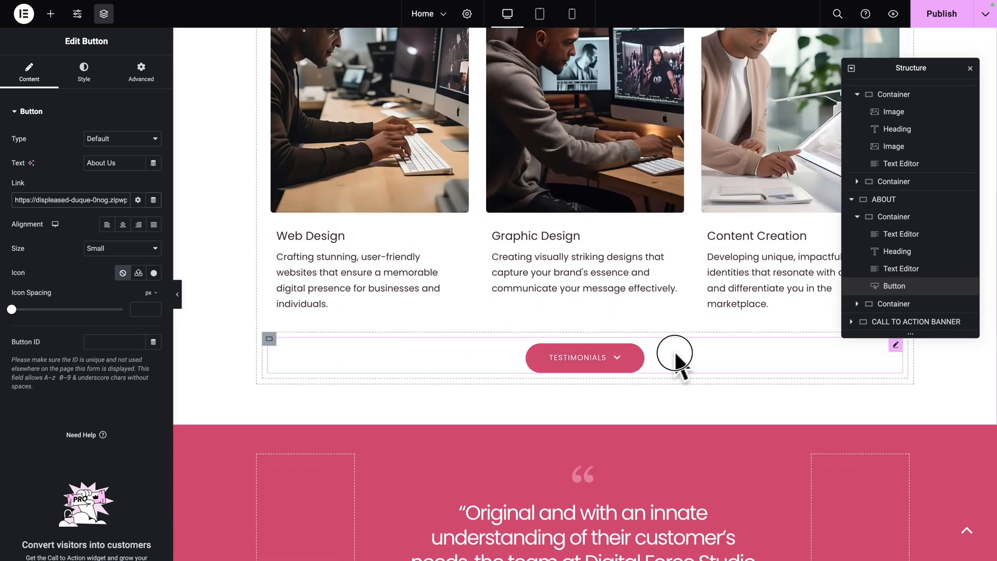
right_click(675, 354)
click(696, 349)
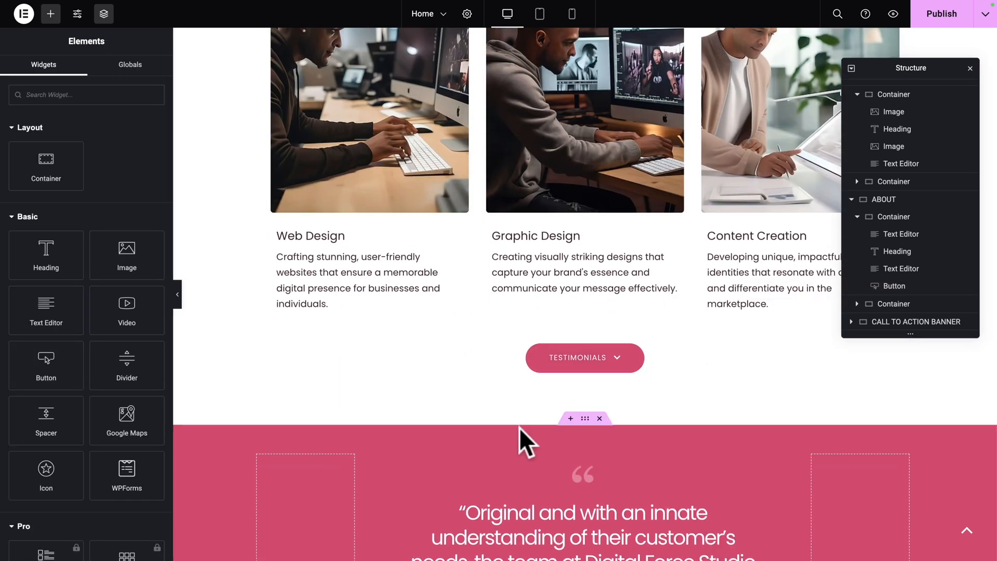
scroll(519, 428, down, 15)
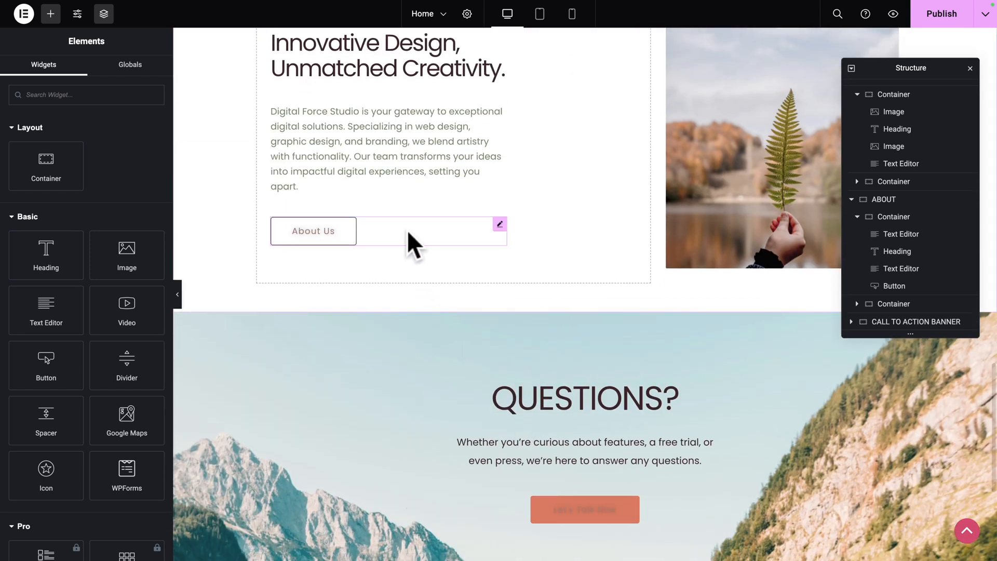
right_click(407, 230)
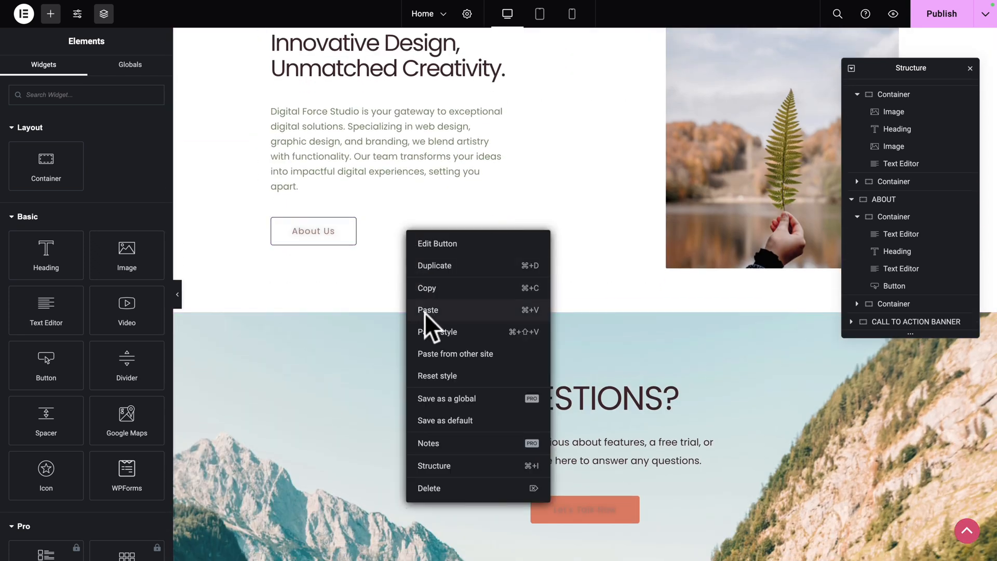
click(424, 329)
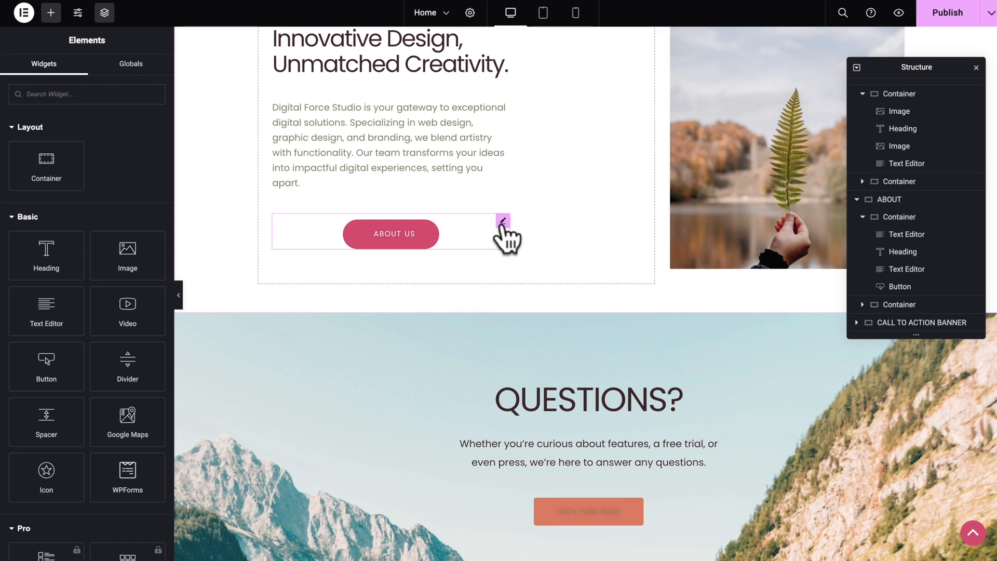
click(500, 221)
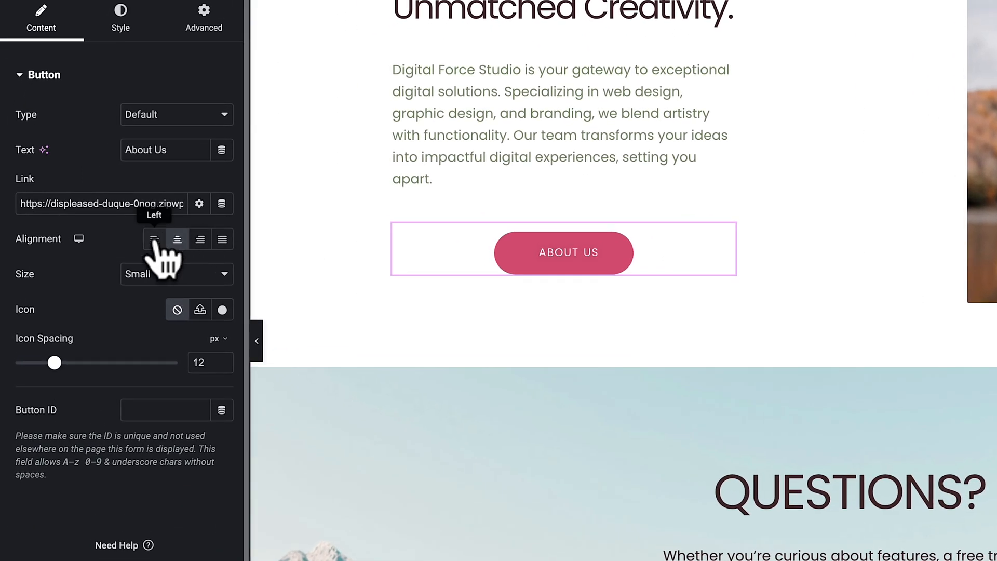
click(154, 240)
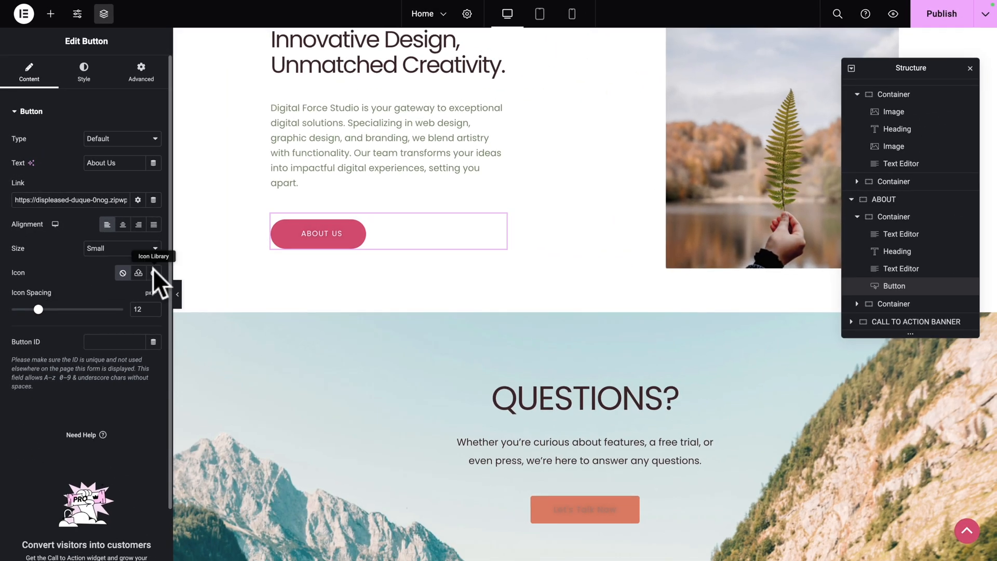
- Add the Chevron Right icon from the icon library to the About Us button and position it after the text
click(154, 273)
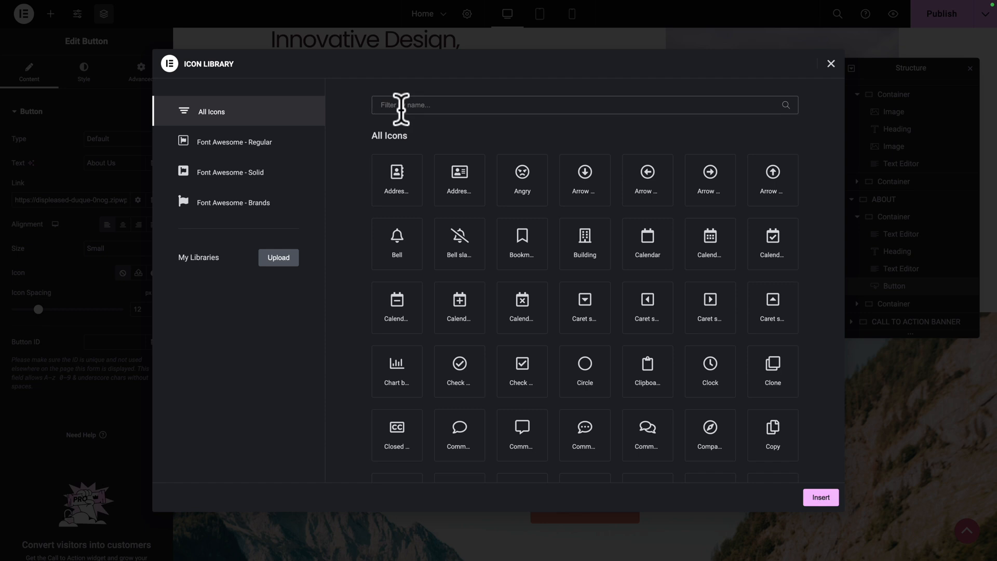
click(401, 106)
text(right)
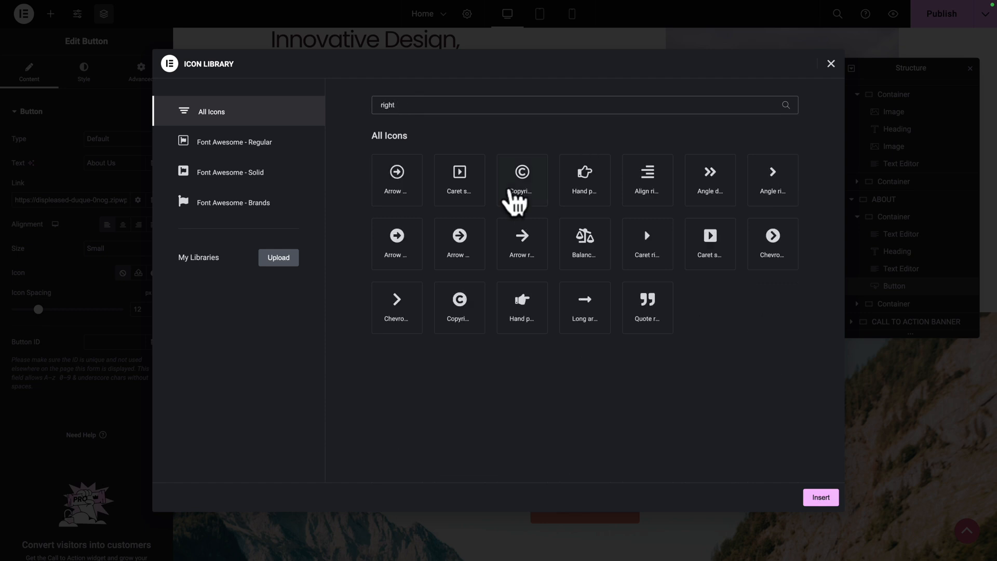
click(394, 310)
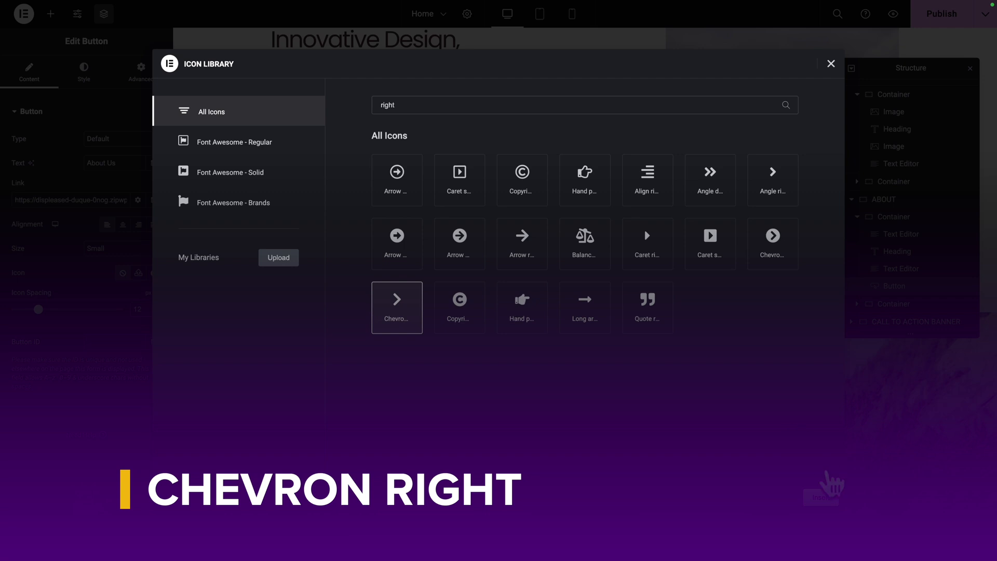
click(821, 498)
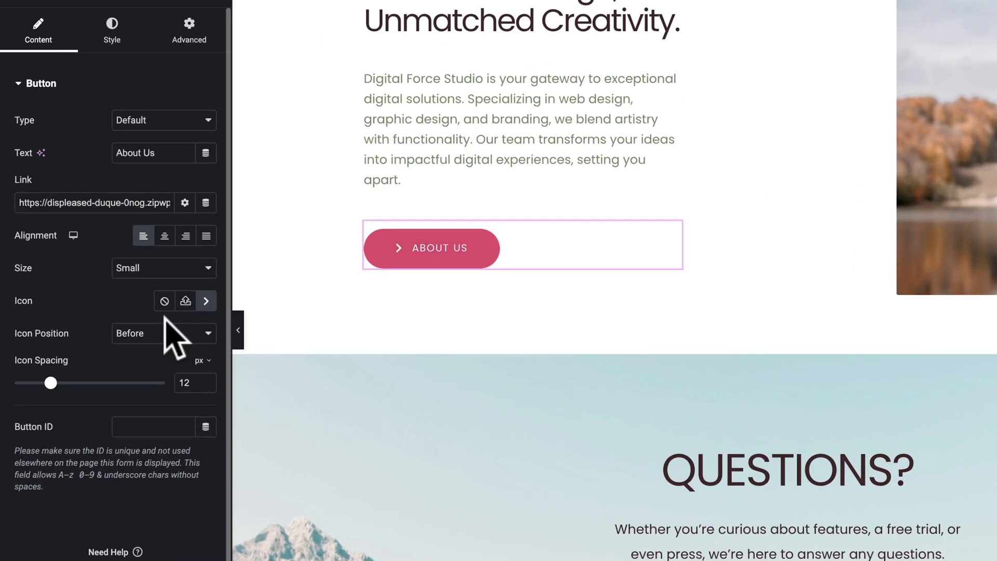
click(118, 295)
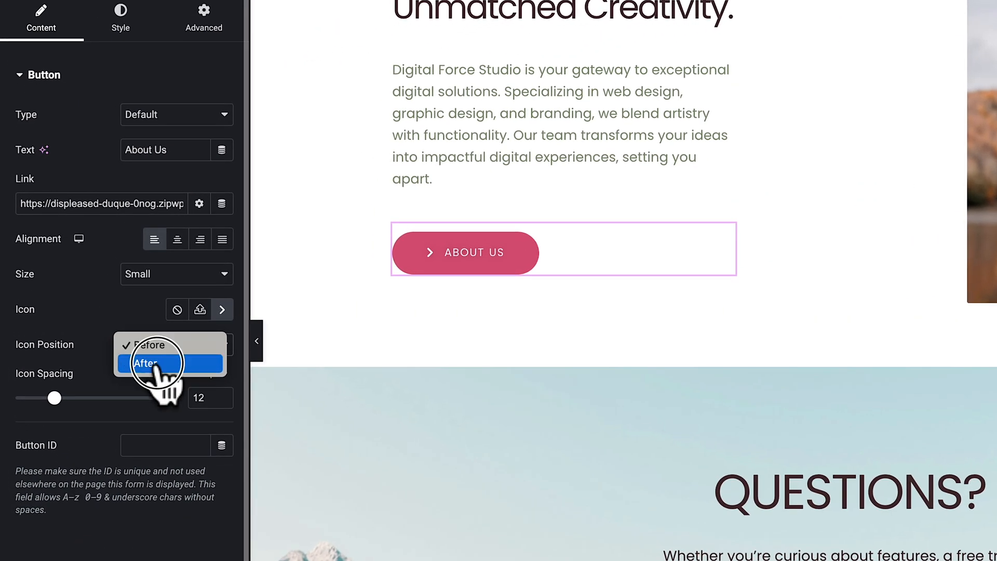
click(159, 362)
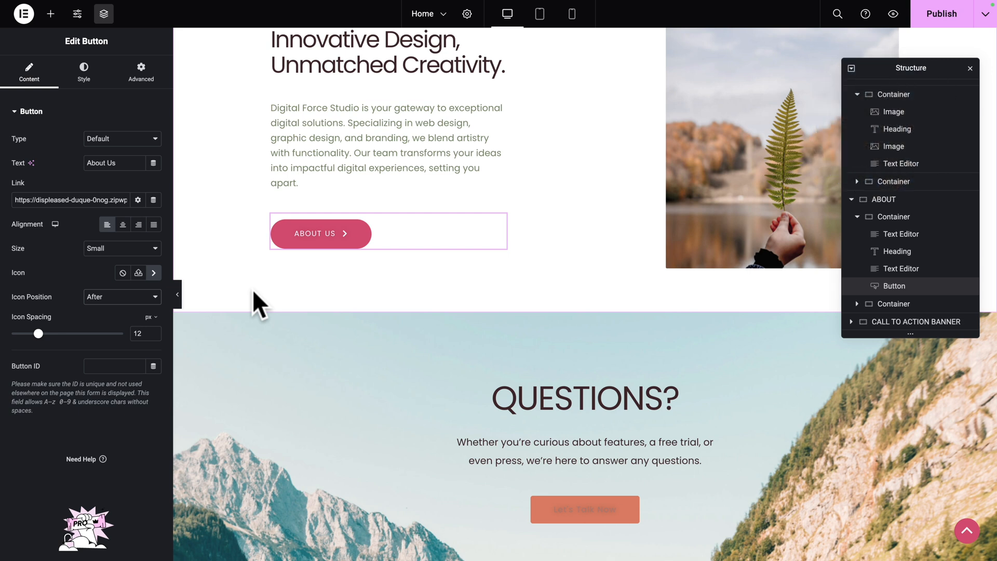
- Replace the ABOUT section's image with img-ver-01.webp from the media library and publish the page
scroll(253, 291, up, 3)
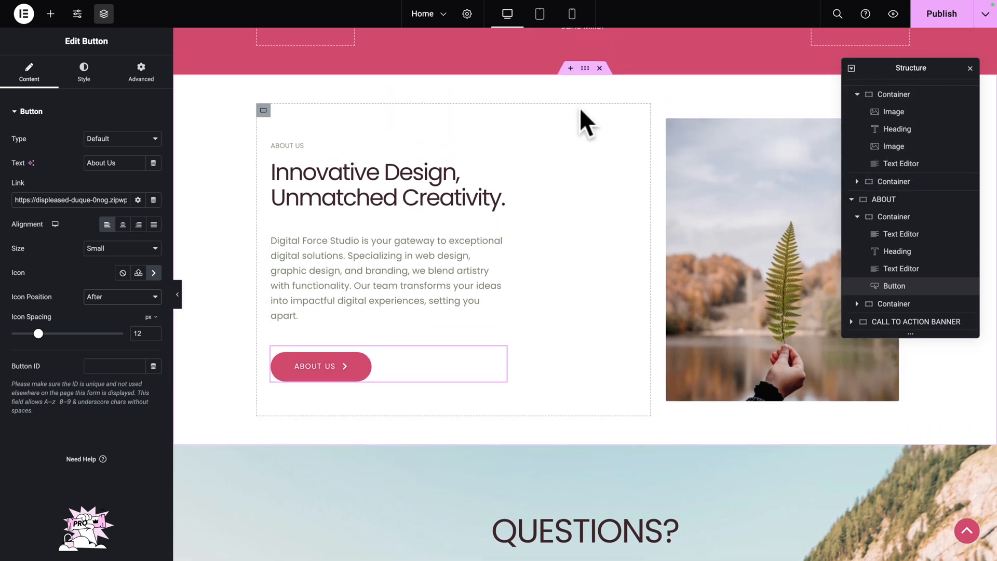
click(969, 68)
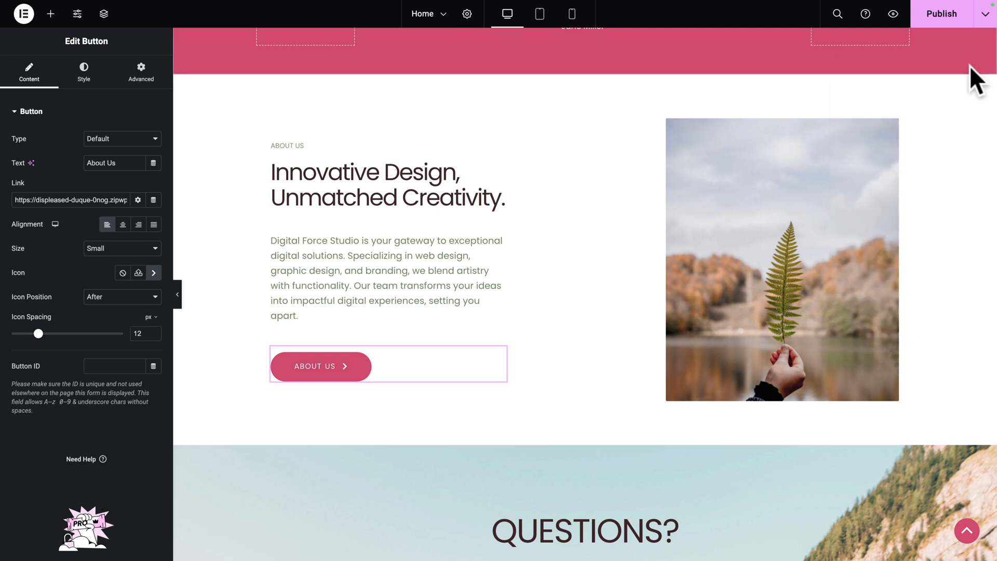
click(901, 116)
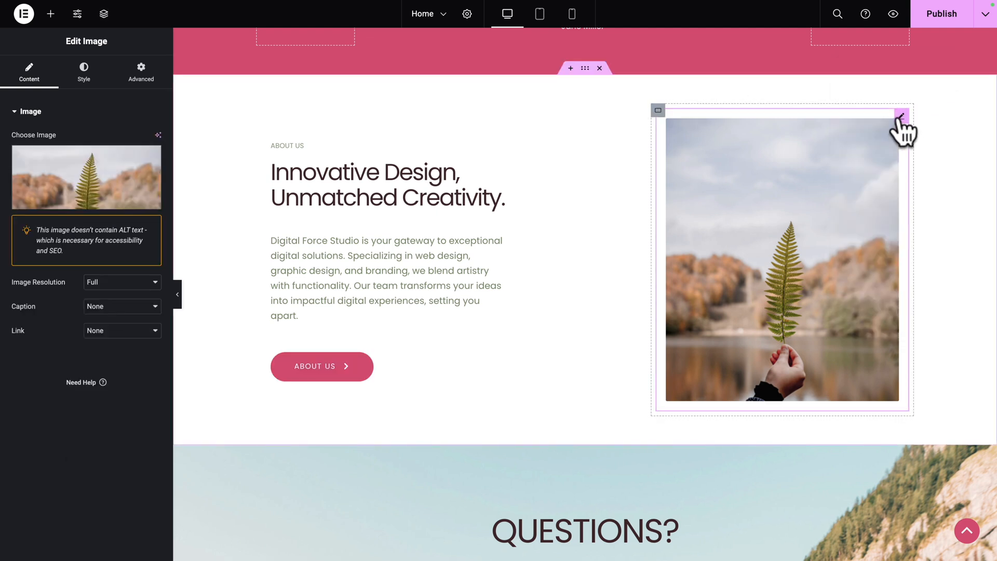
click(104, 177)
click(670, 176)
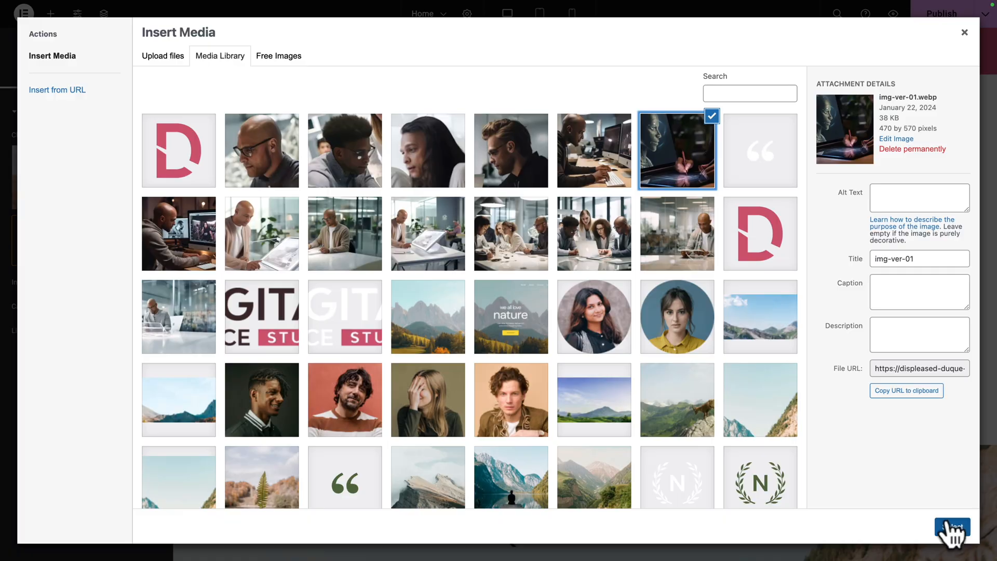
click(950, 527)
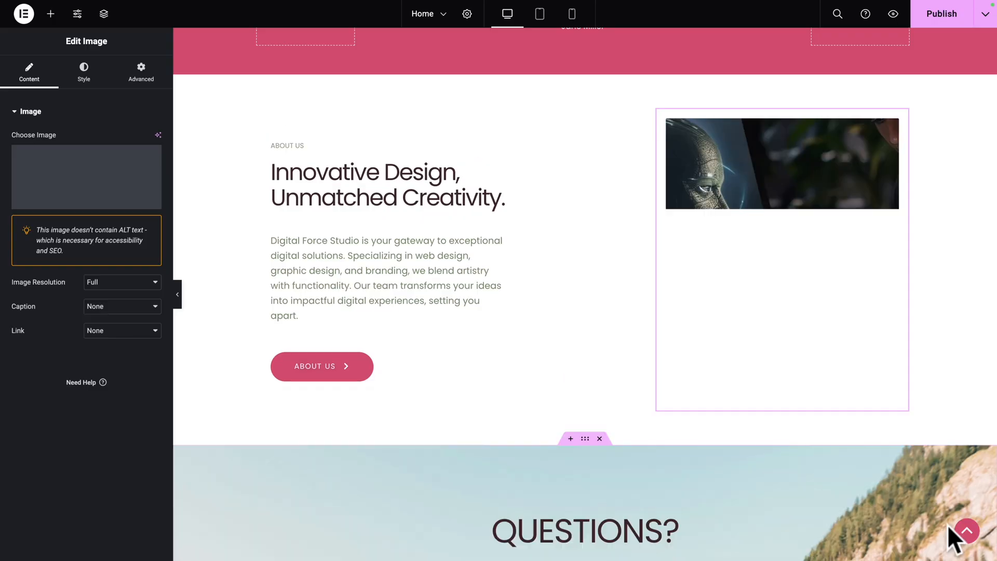
click(943, 14)
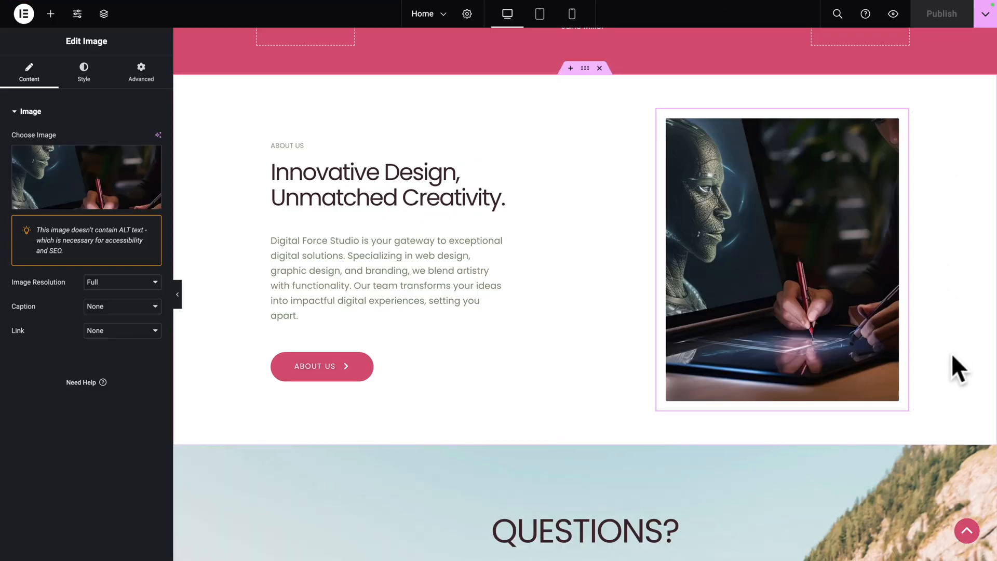
- Set the CALL TO ACTION BANNER container's minimum height to 75 vh
scroll(951, 353, down, 8)
scroll(952, 353, up, 1)
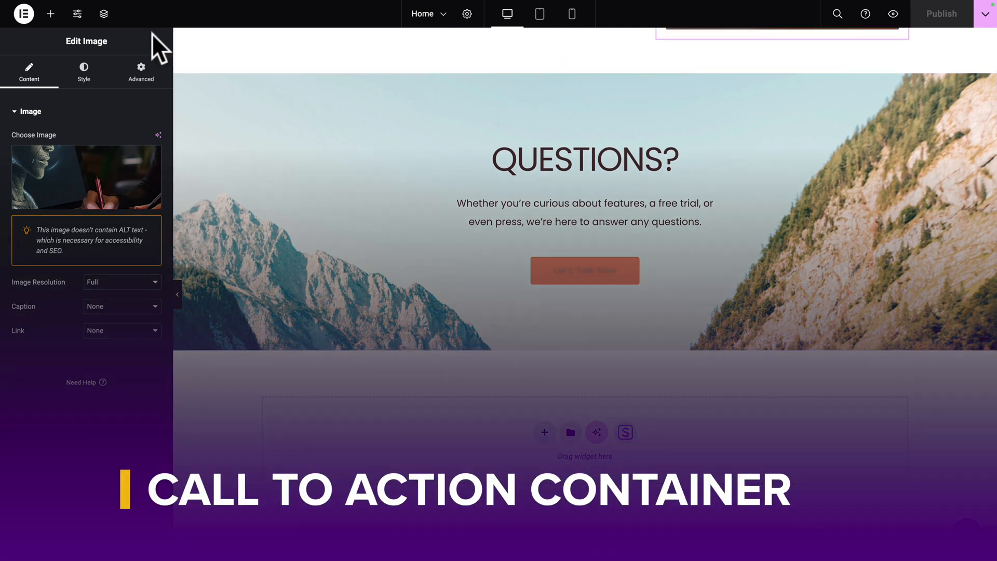
click(105, 19)
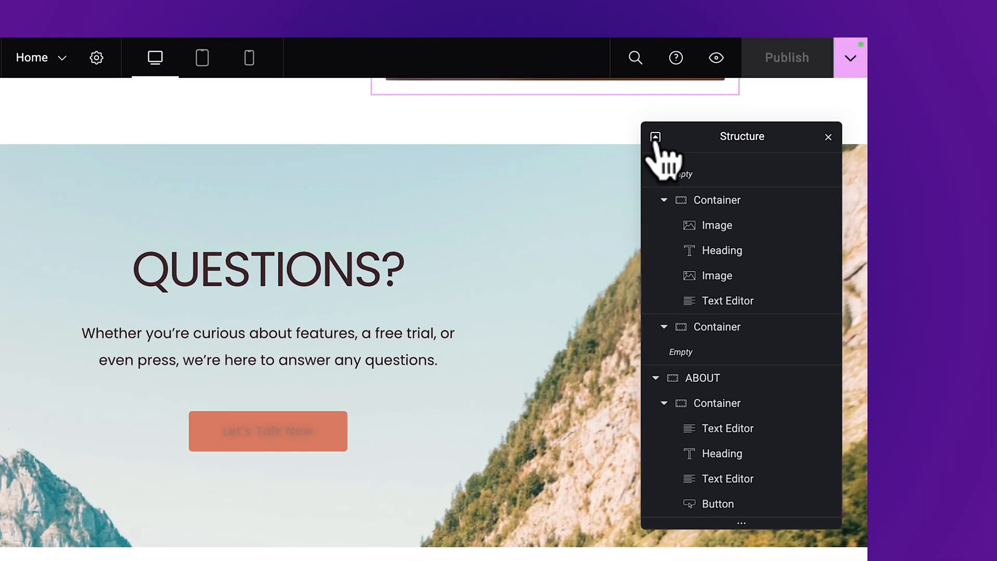
click(655, 138)
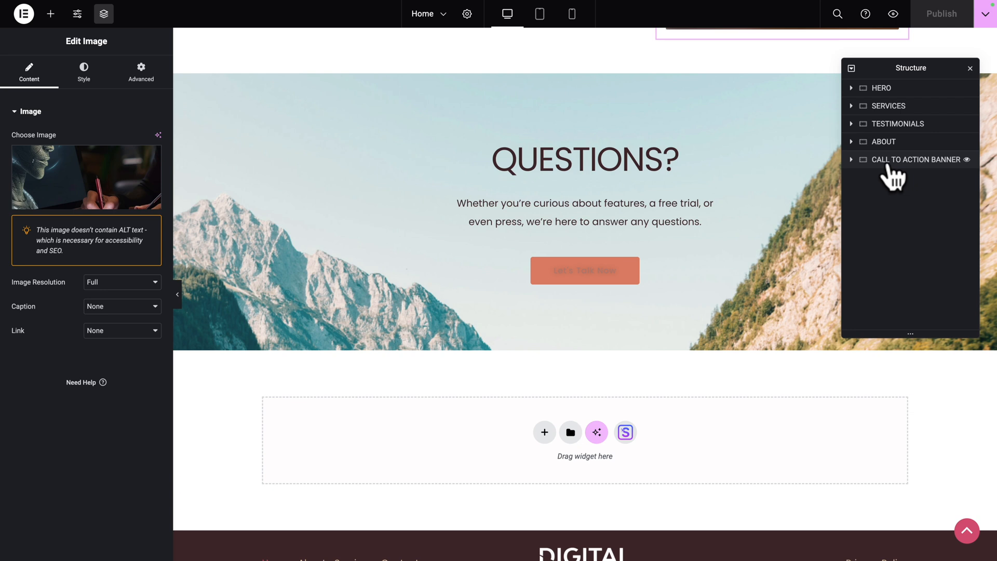
click(891, 162)
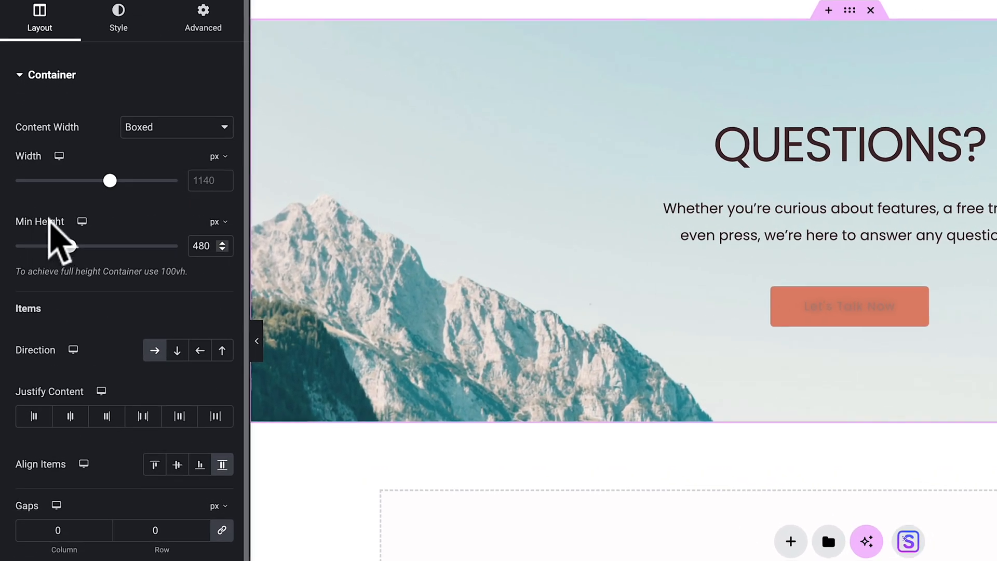
click(217, 222)
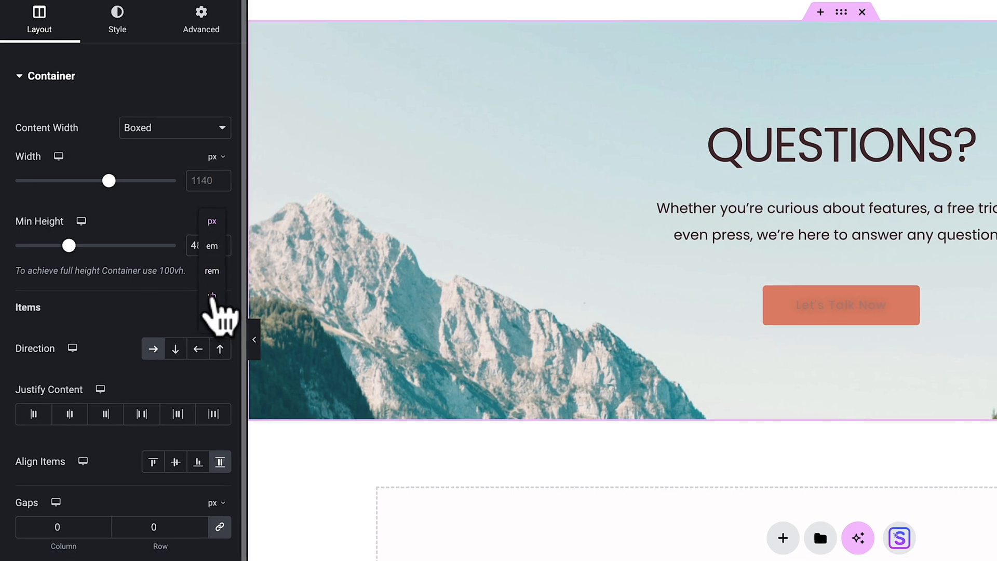
click(211, 296)
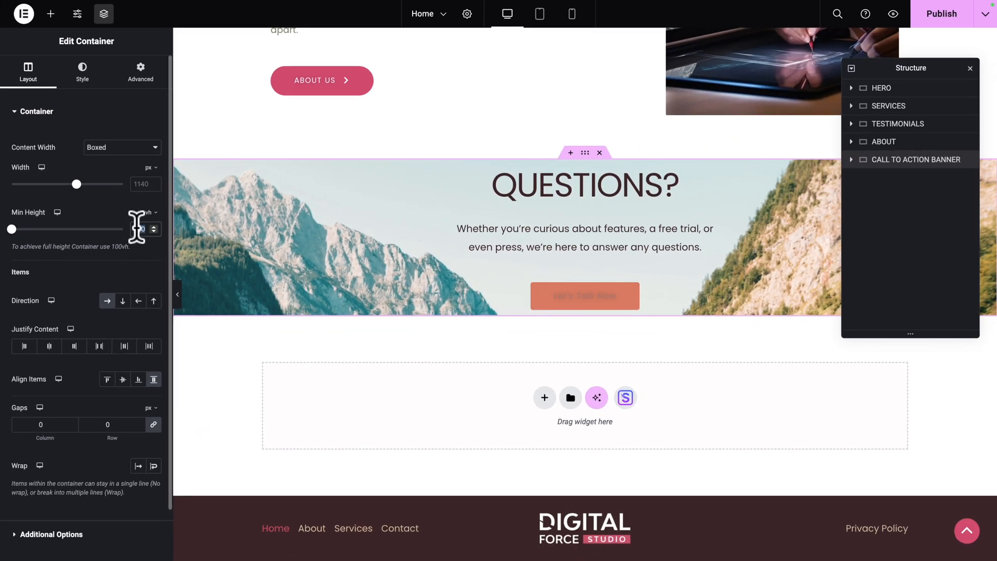
text(75)
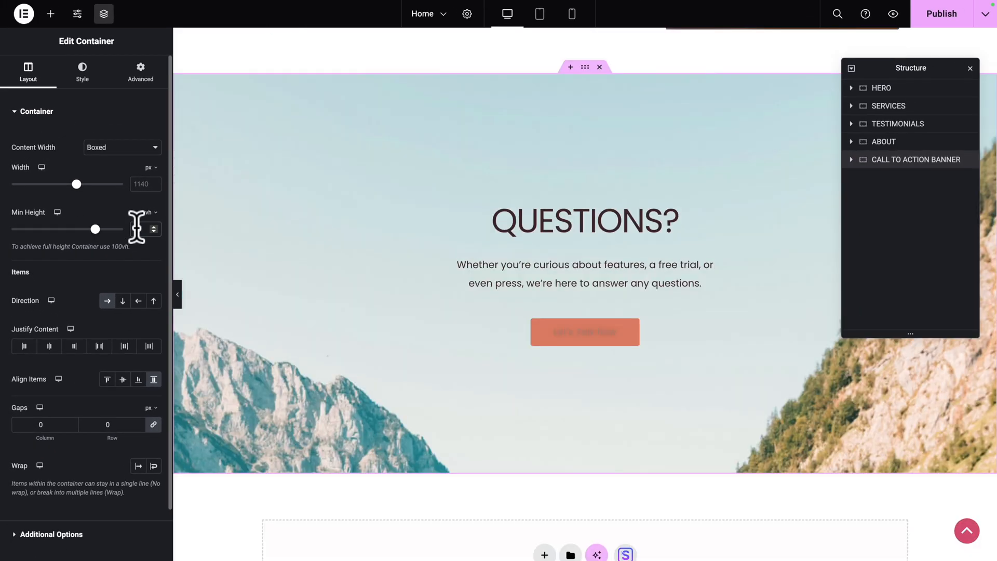
- Replace the CALL TO ACTION BANNER container's background image with img-hor-02.webp from the media library
click(135, 83)
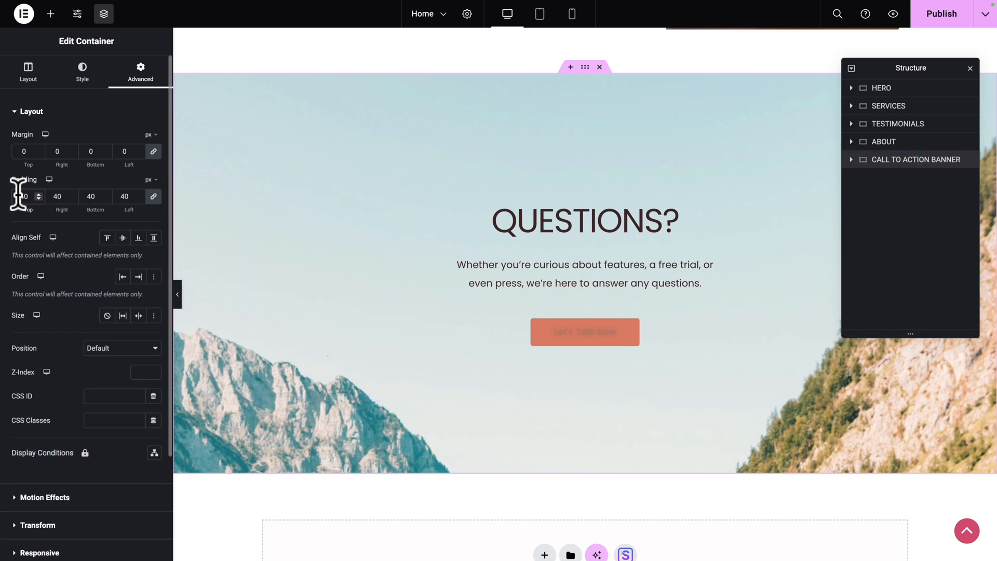
click(82, 77)
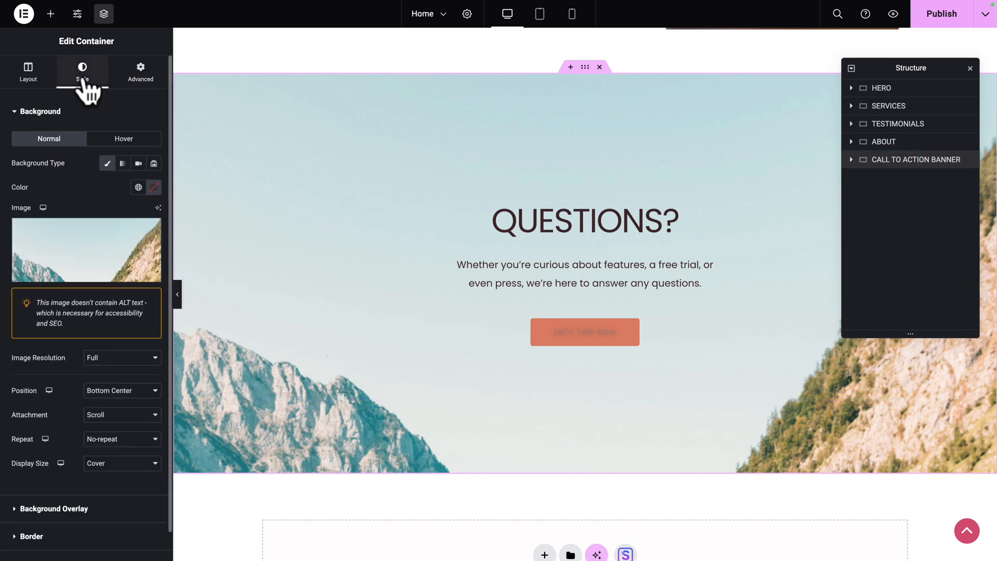
click(62, 250)
click(669, 240)
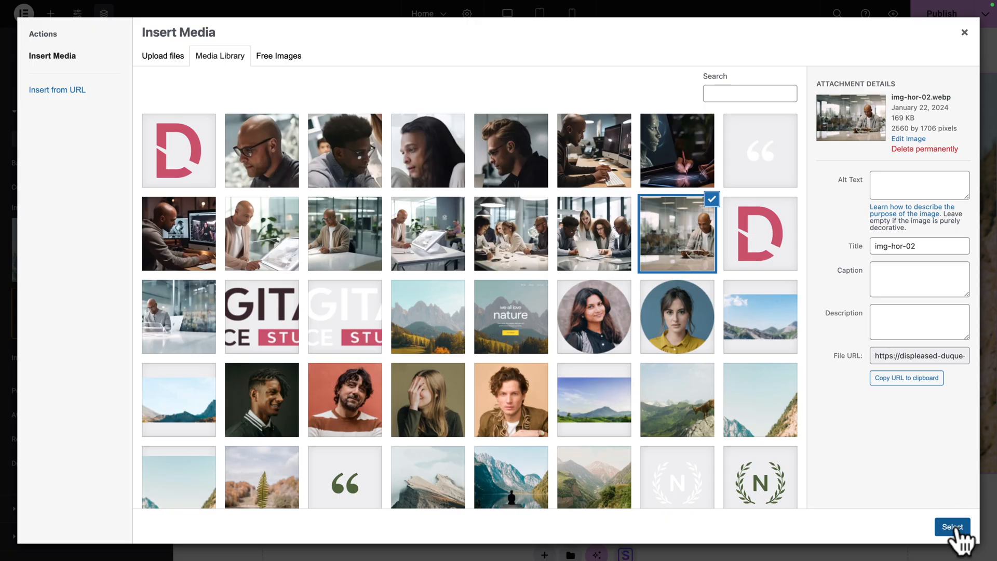
click(953, 527)
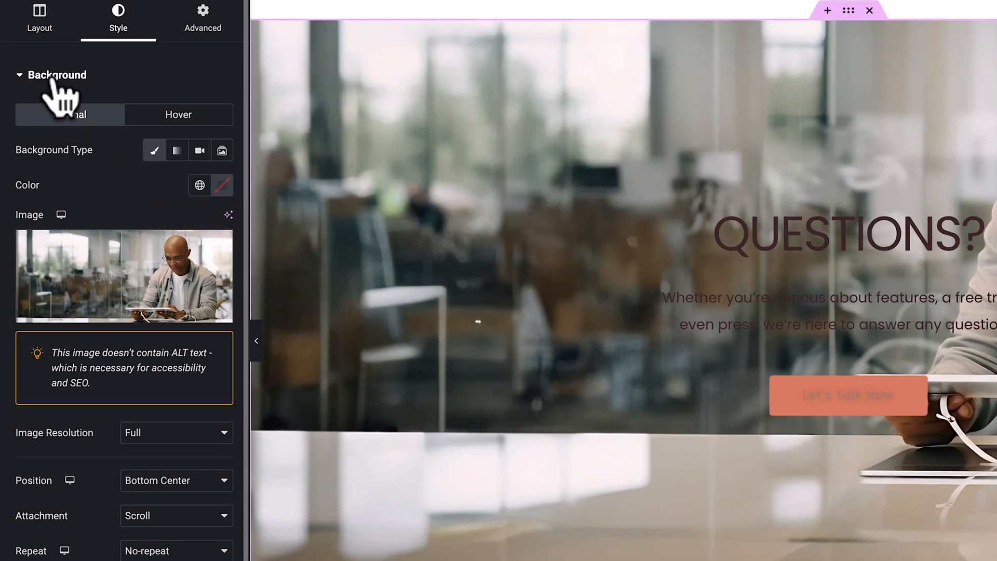
- Give the CALL TO ACTION BANNER a gradient background overlay from Theme Color 4 to Theme Color 5
click(53, 78)
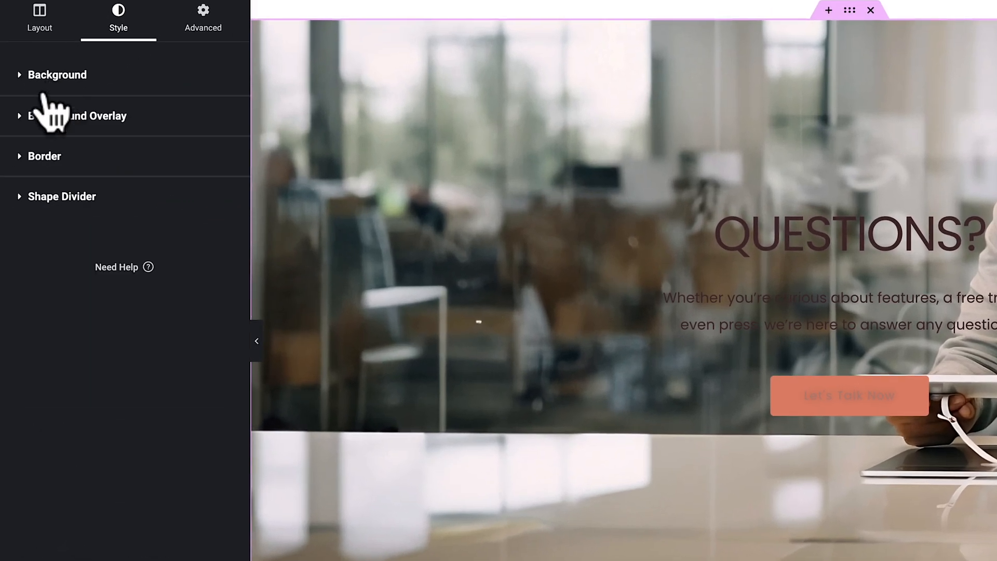
click(33, 116)
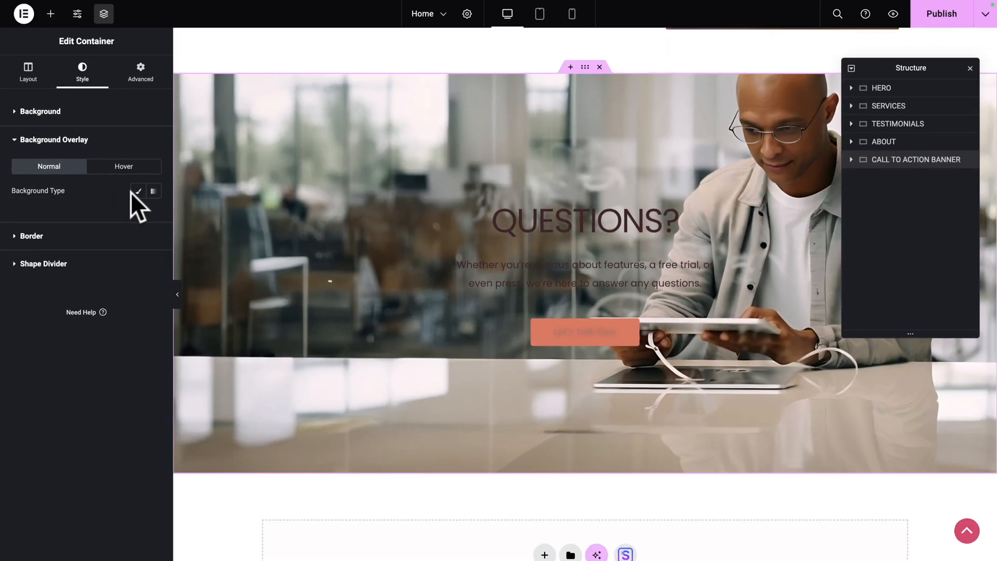
click(154, 191)
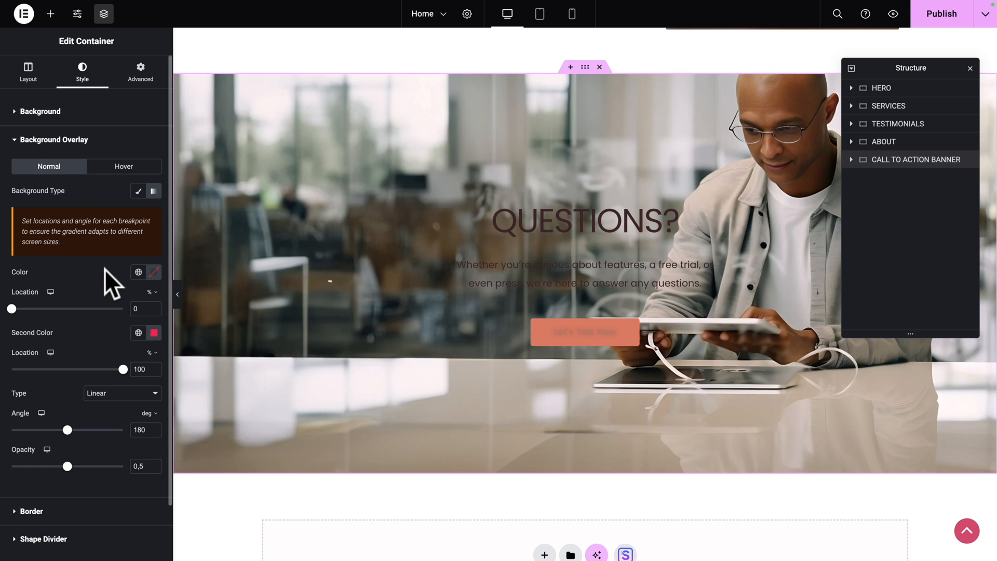
click(138, 272)
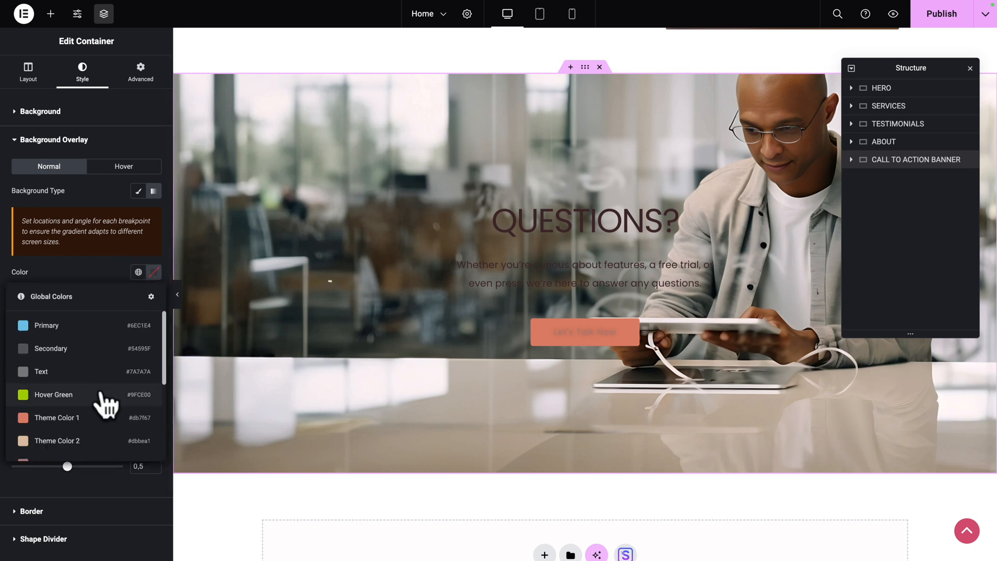
scroll(101, 395, down, 3)
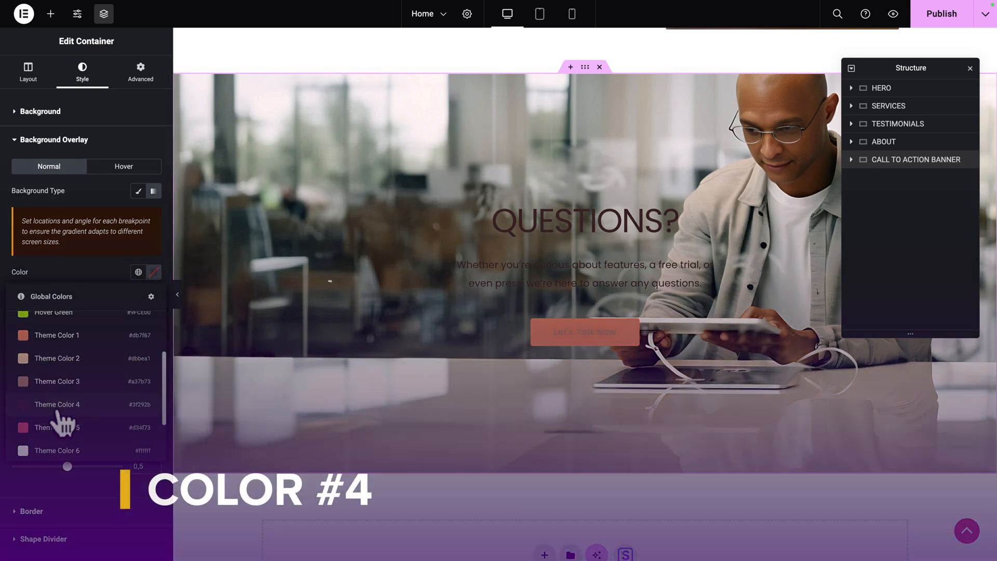
click(58, 407)
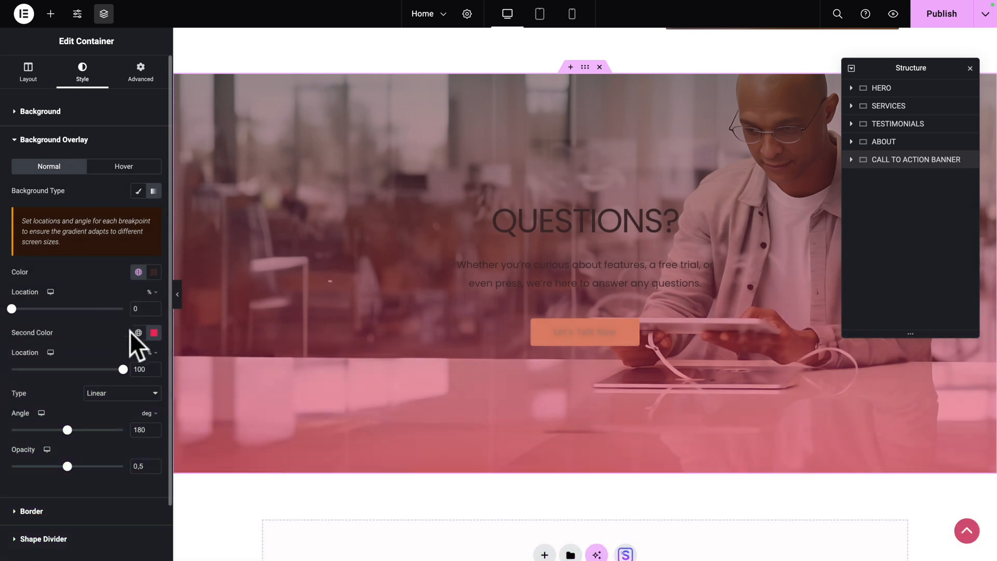
click(138, 333)
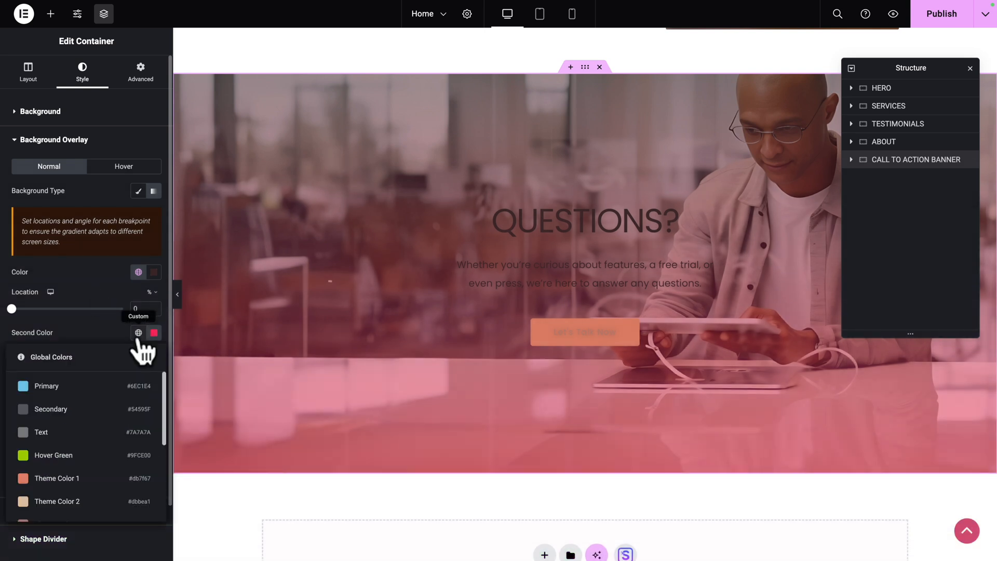
scroll(81, 457, down, 3)
click(56, 493)
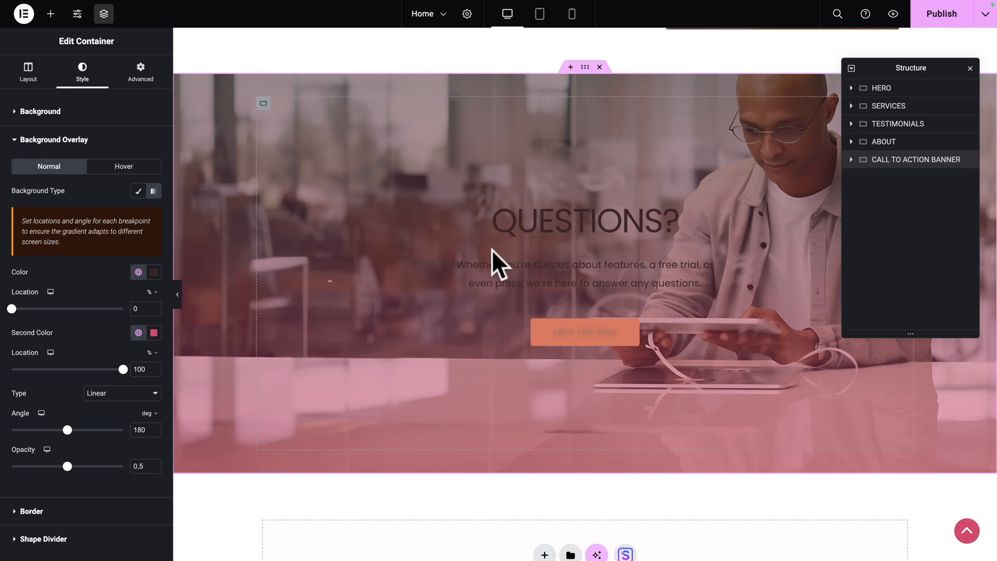
- Replace the banner's QUESTIONS? heading with "Let's Talk About Your Project" copied from 01-home.txt
click(522, 214)
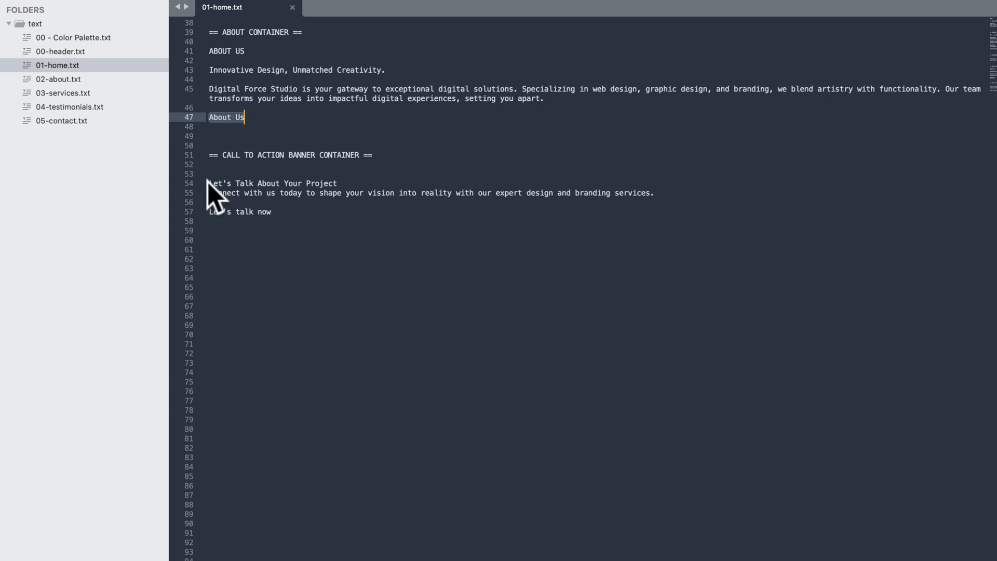
key(super+shift+Right)
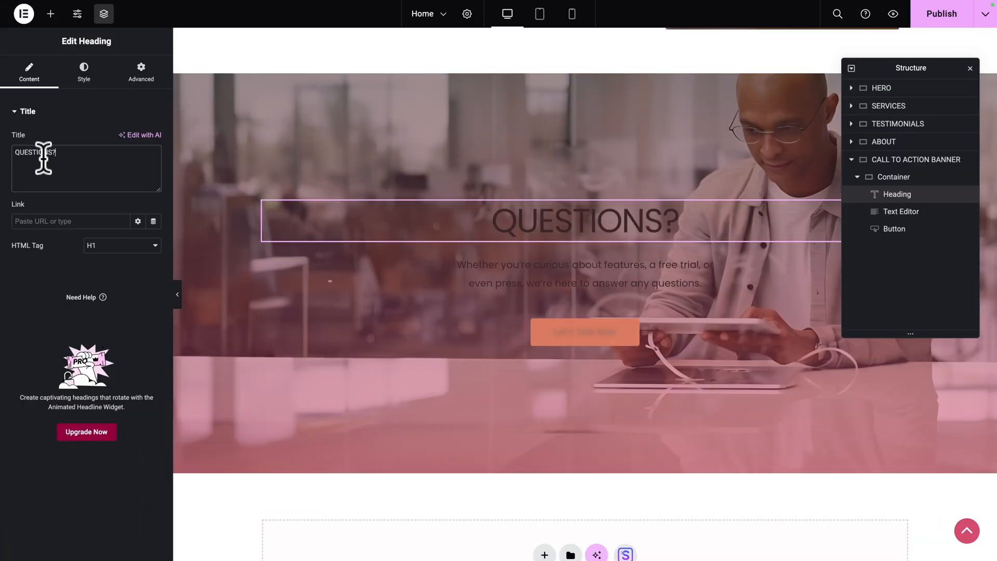
text(Let's Talk About Your Project)
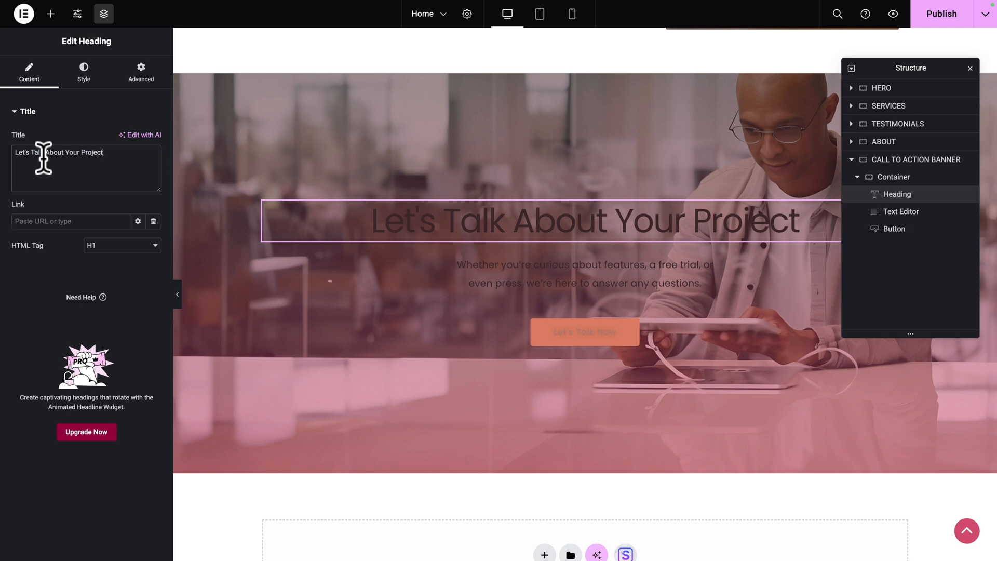
- Set the text color of the banner's "Let's Talk About Your Project" heading to the global Theme Color 6
click(84, 78)
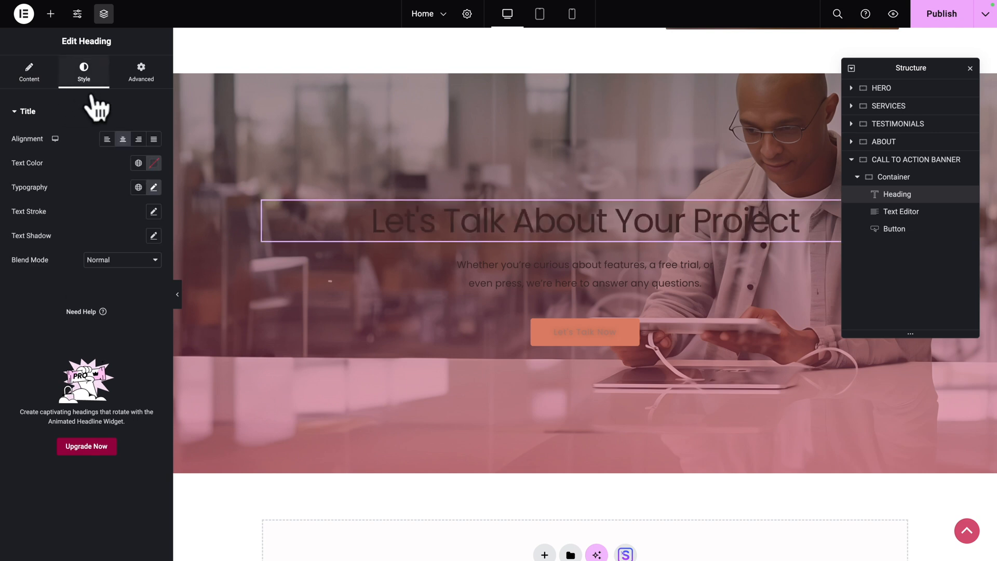
click(138, 163)
scroll(83, 289, down, 1)
scroll(83, 291, down, 2)
click(67, 316)
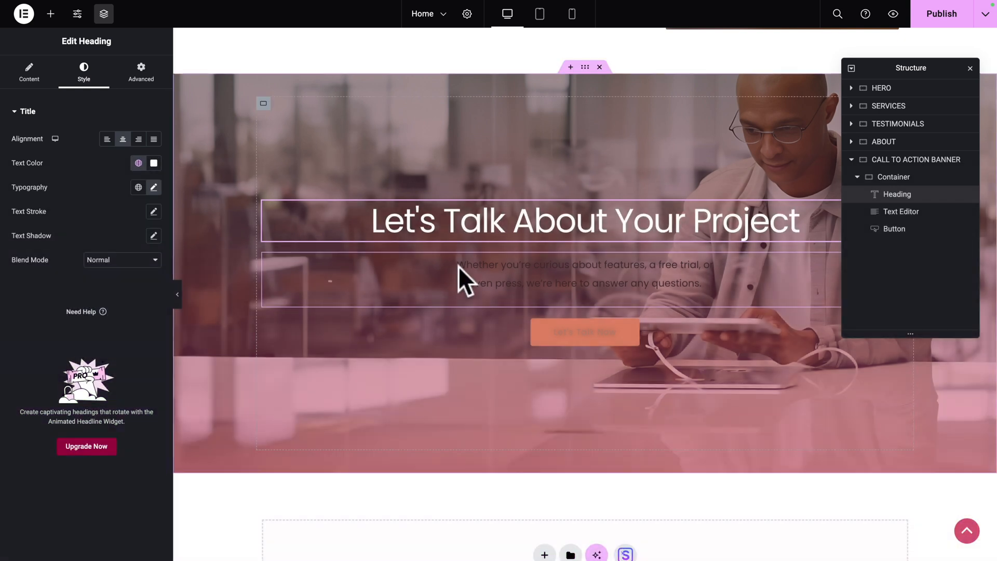
- Replace the banner's paragraph with the "Connect with us today to shape your vision into reality..." sentence copied from 01-home.txt
click(458, 266)
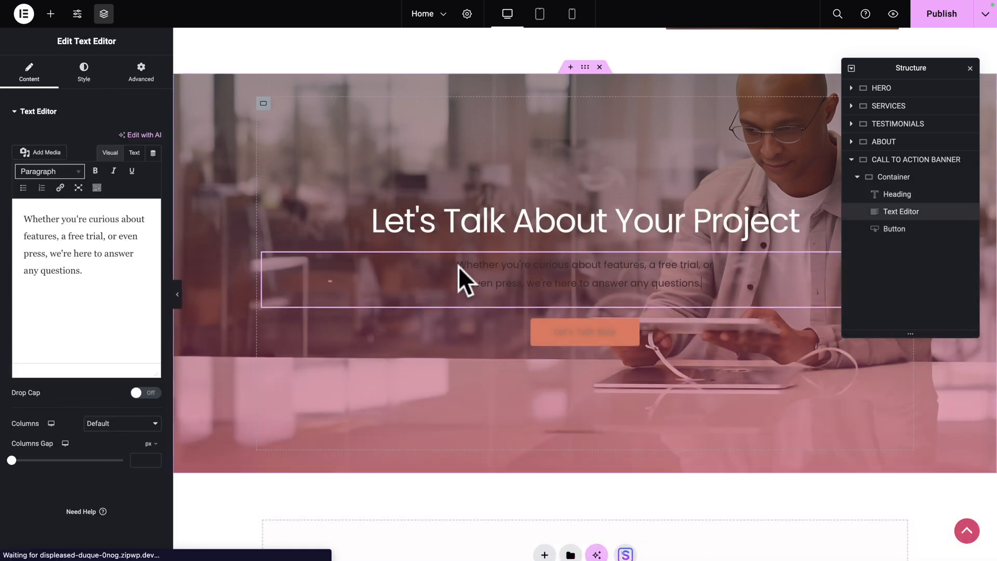
key(super+Tab)
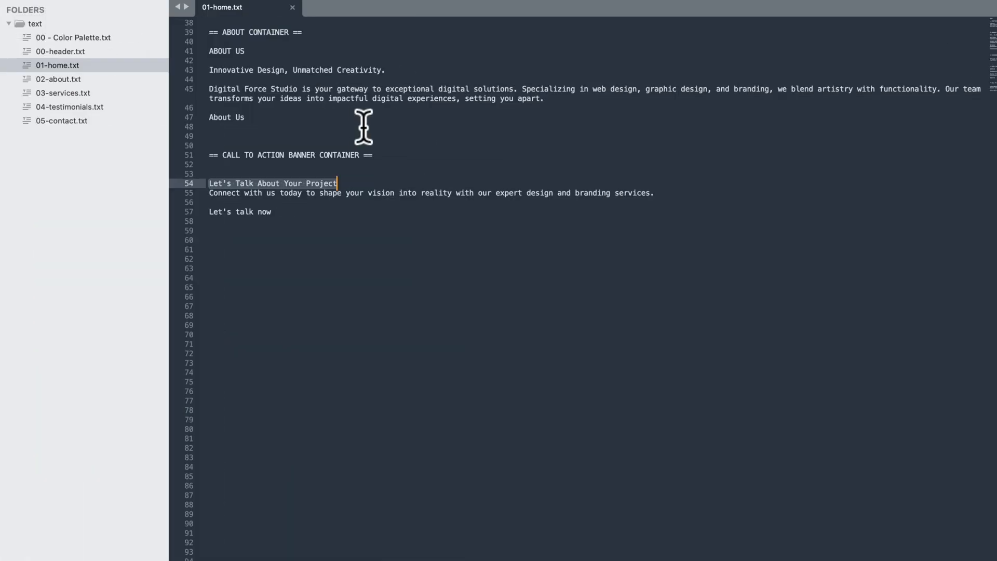
click(209, 192)
key(super+shift+Right)
key(super+c)
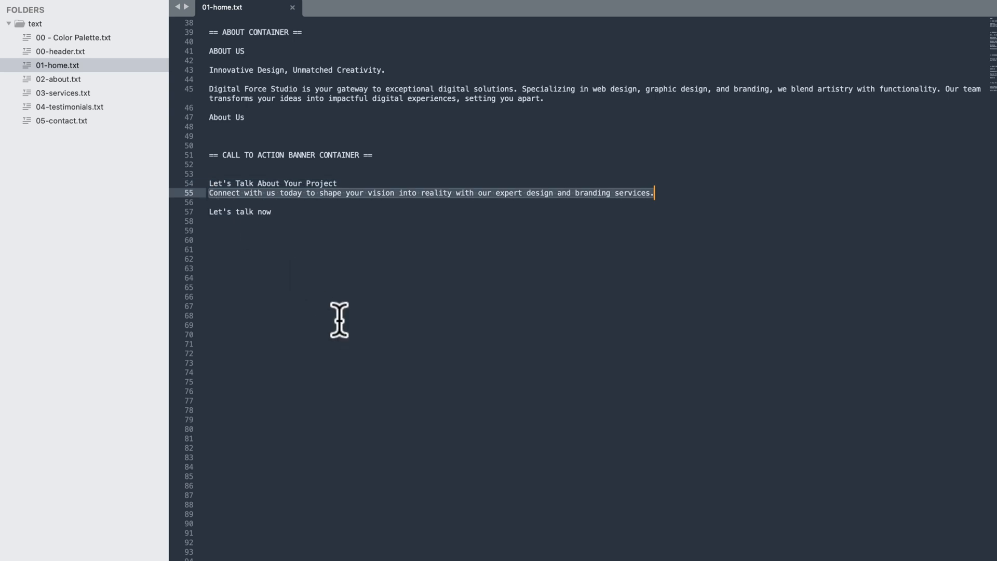
key(super+Tab)
triple_click(97, 235)
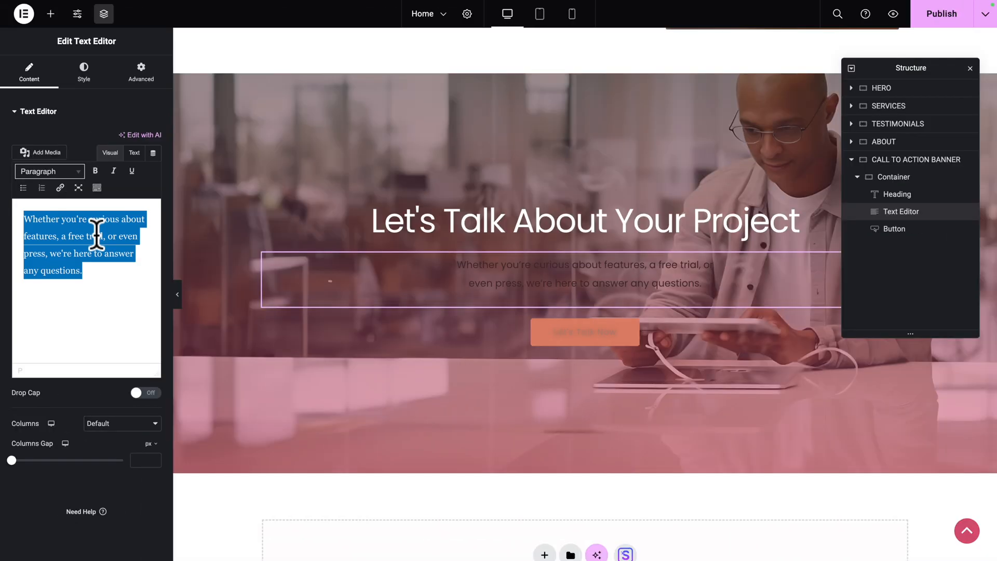
key(super+v)
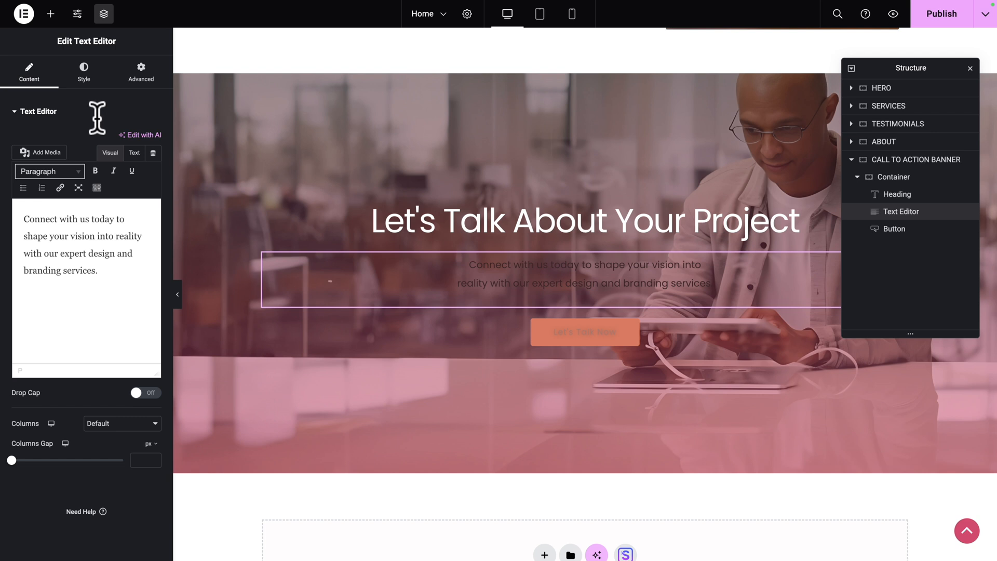
- Set the text color of the banner's paragraph to the global Theme Color 6
click(83, 78)
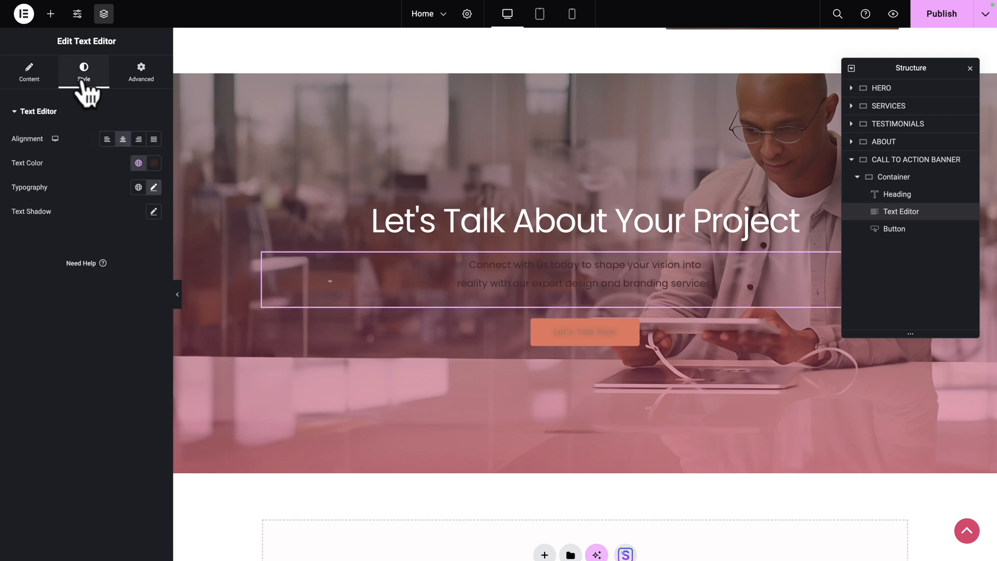
click(137, 164)
scroll(94, 280, down, 3)
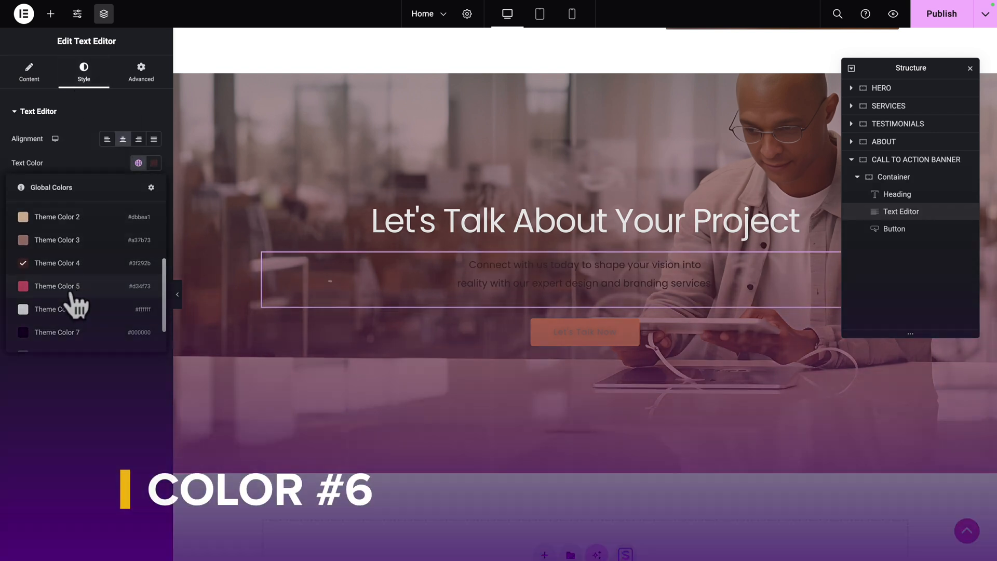
click(64, 322)
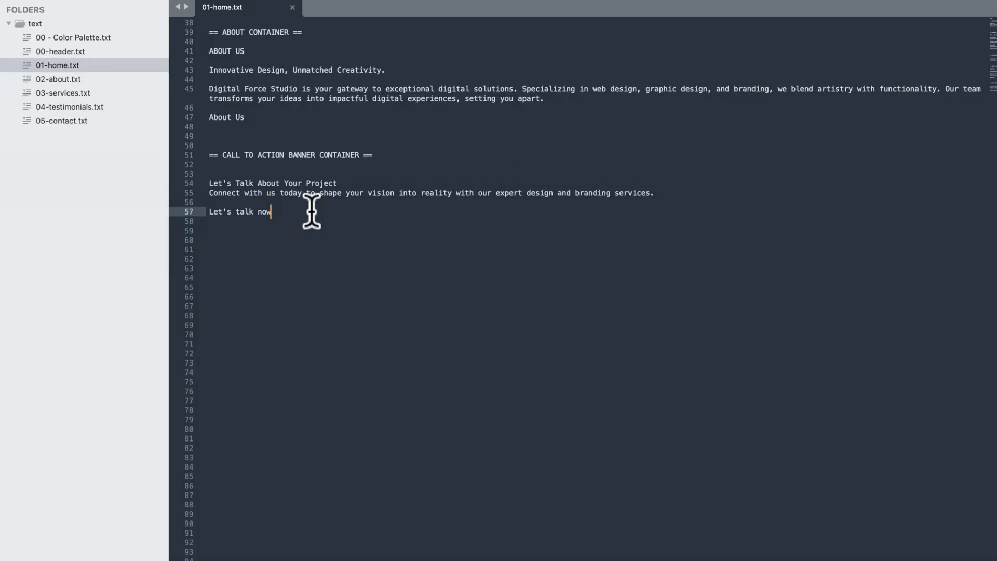
- Replace the banner button's text with "Let's talk now" copied from 01-home.txt
key(super+shift+Left)
key(super+c)
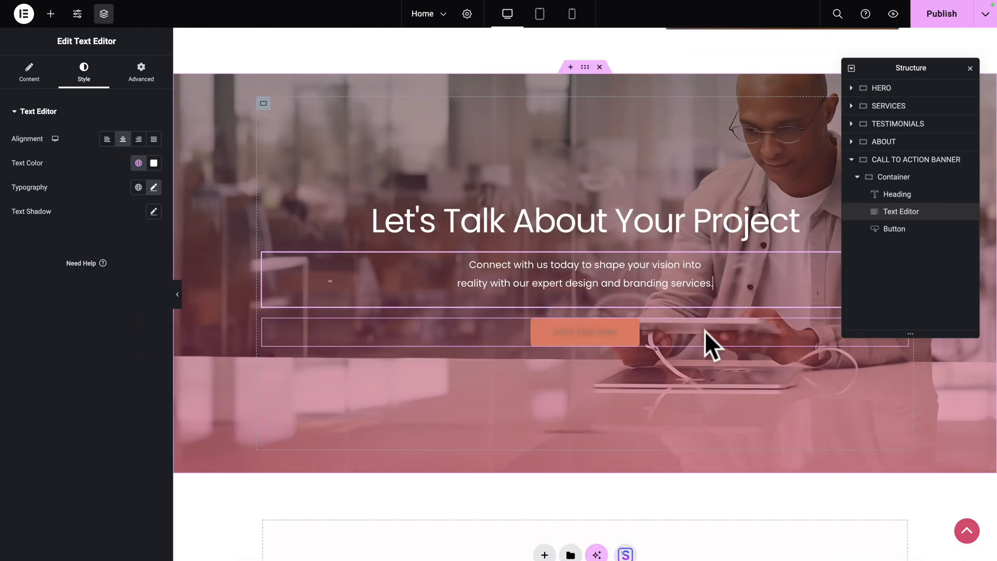
click(705, 333)
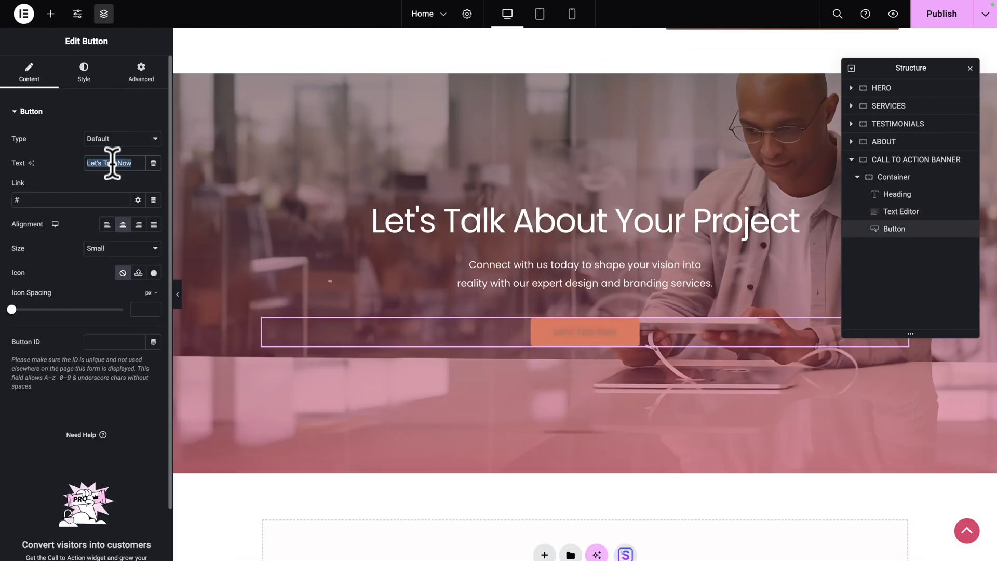
key(super+v)
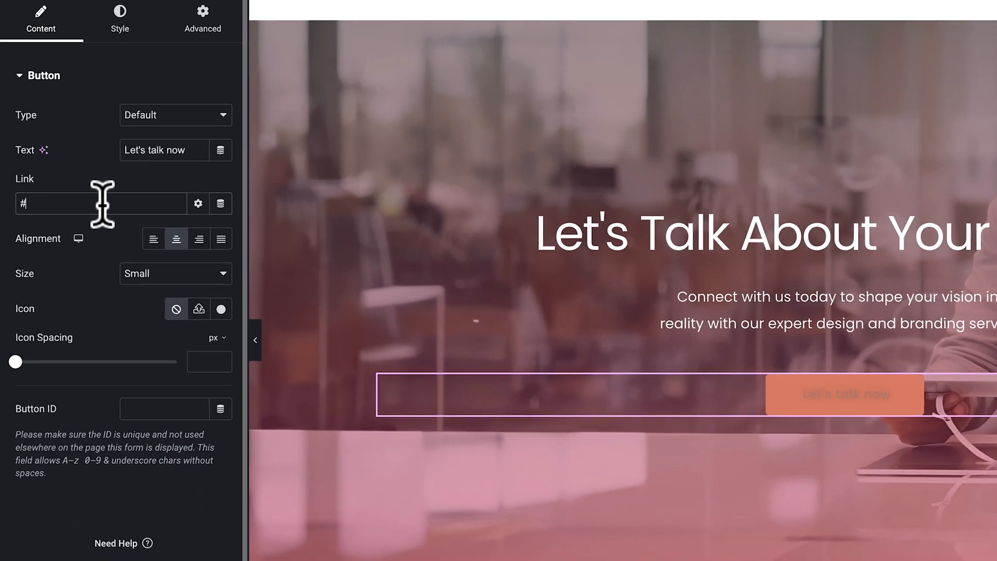
- Replace the banner button's # link with a link to the Contact page
click(72, 200)
key(BackSpace)
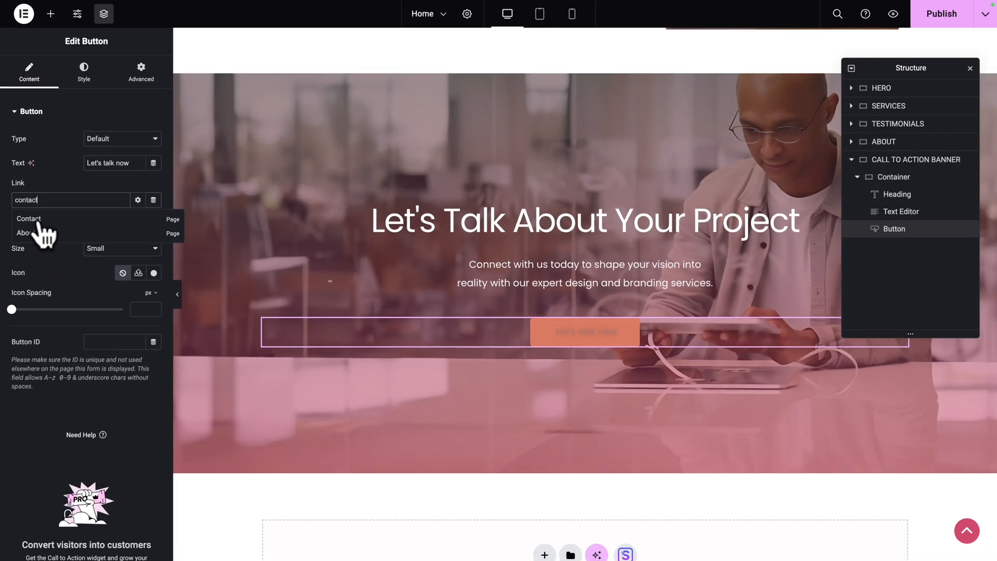
click(39, 222)
- Copy the ABOUT US button in the about section and paste its style onto the banner's button
scroll(403, 158, up, 5)
right_click(499, 404)
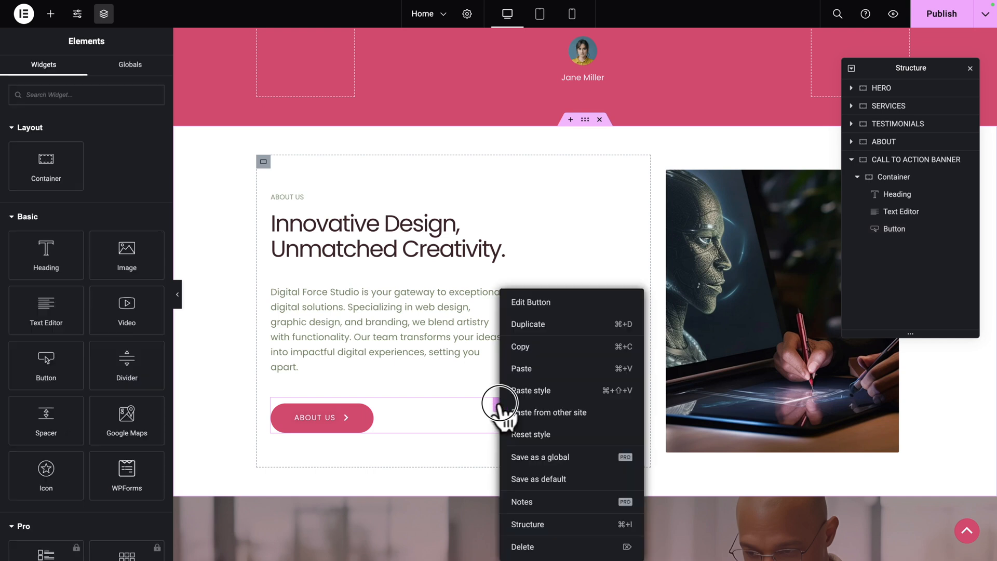
click(520, 353)
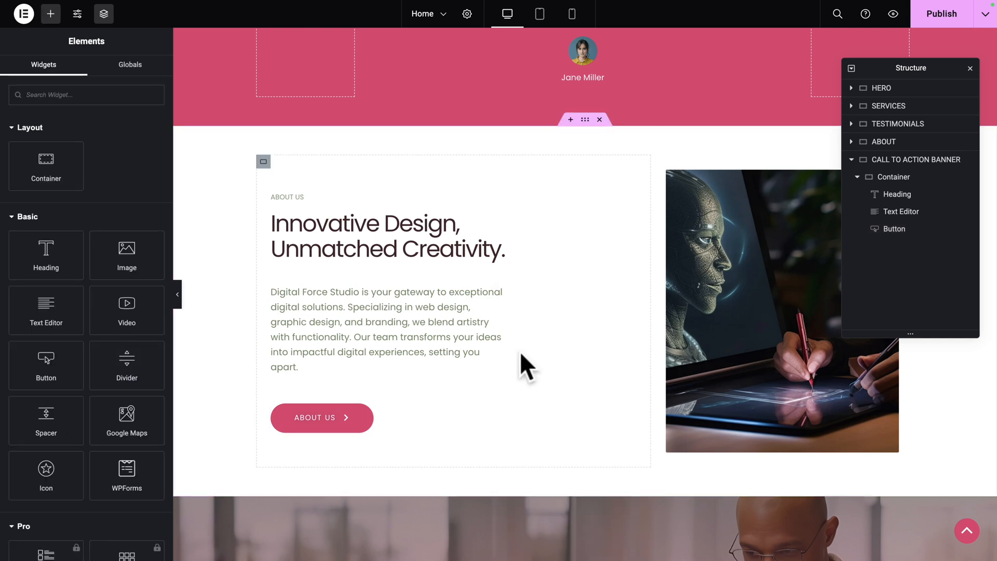
scroll(490, 389, down, 6)
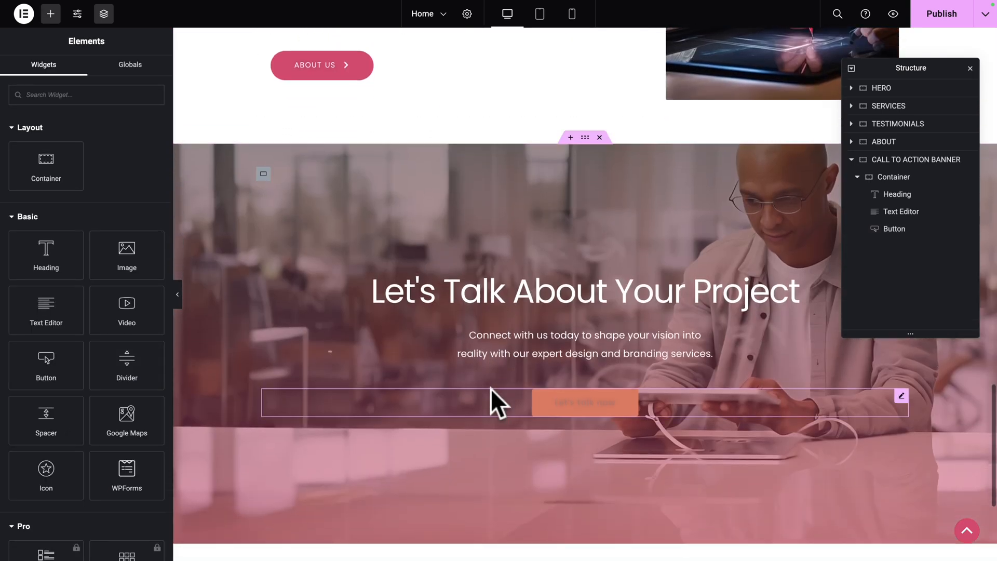
scroll(490, 388, down, 1)
right_click(670, 369)
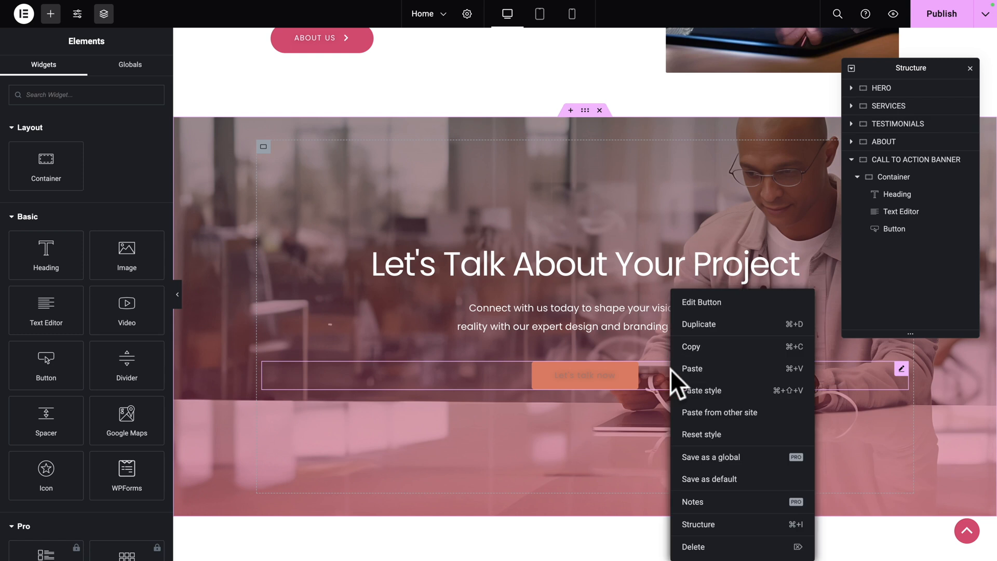
click(691, 390)
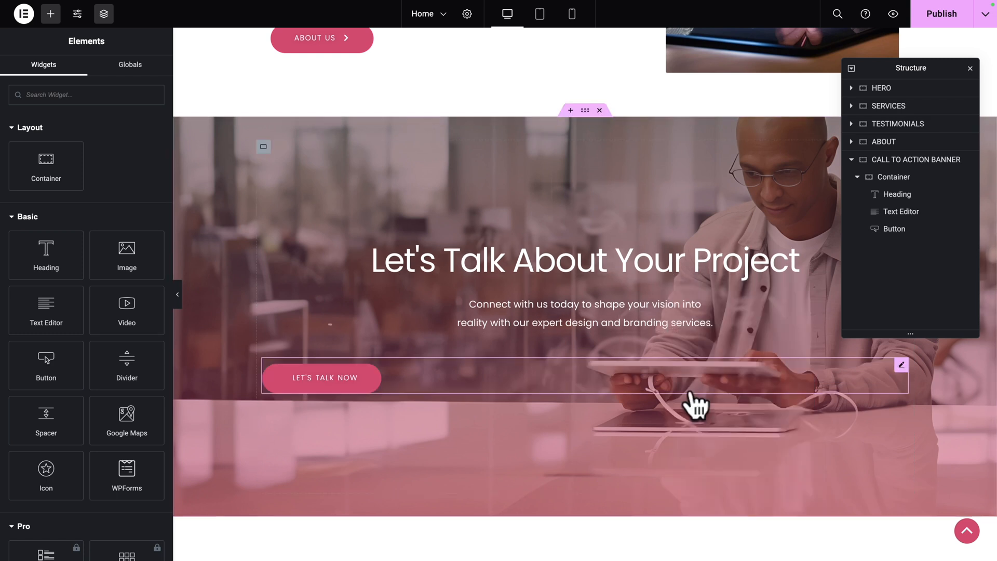
- Center the banner's button and add a Chevron Right icon positioned after its text
click(902, 365)
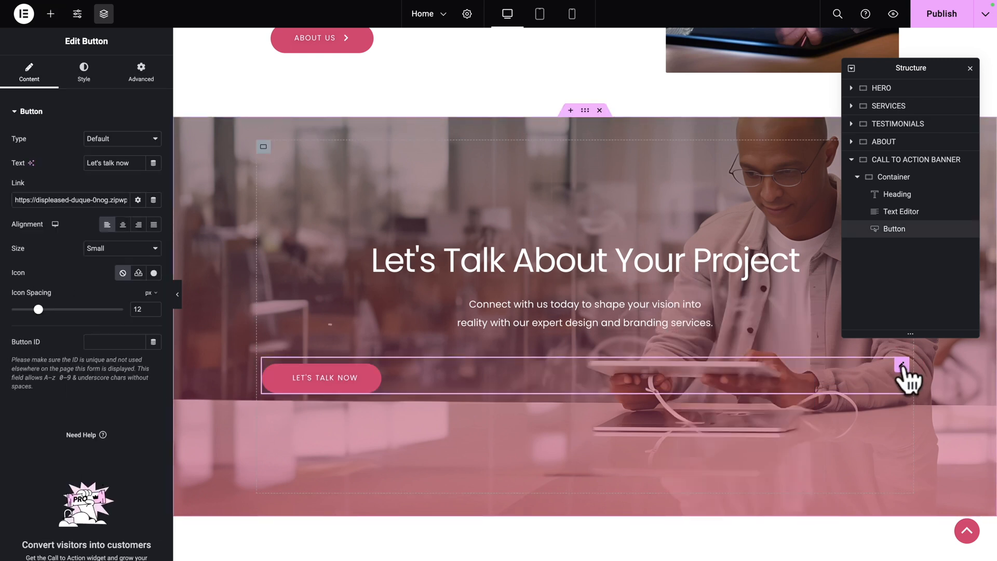
click(122, 225)
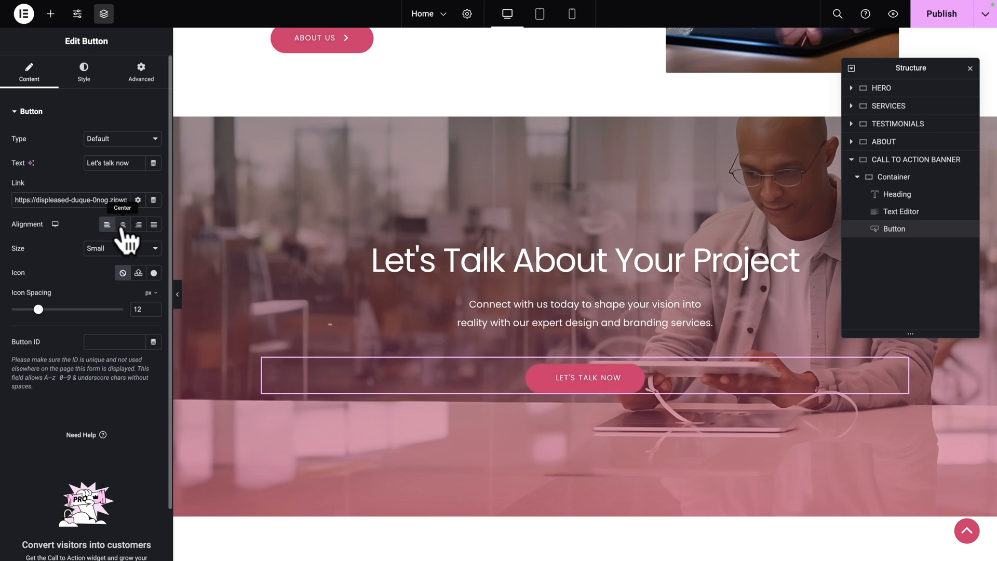
click(153, 273)
click(405, 104)
text(right)
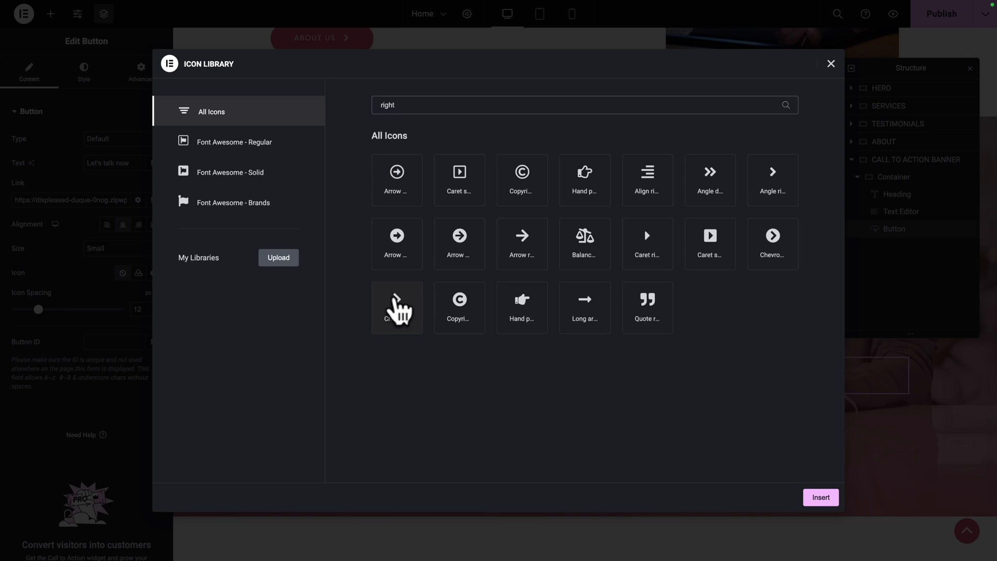
click(396, 307)
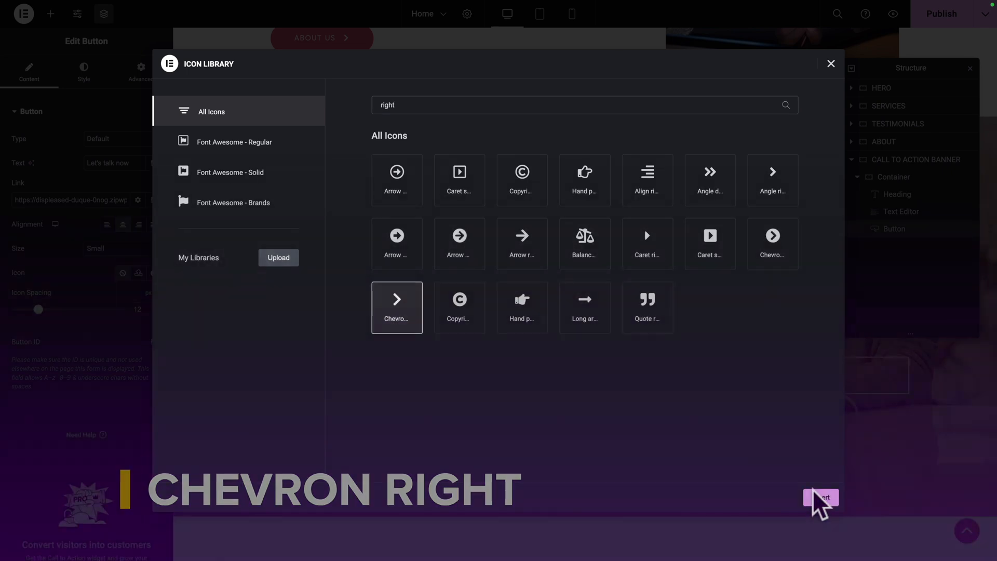
click(821, 497)
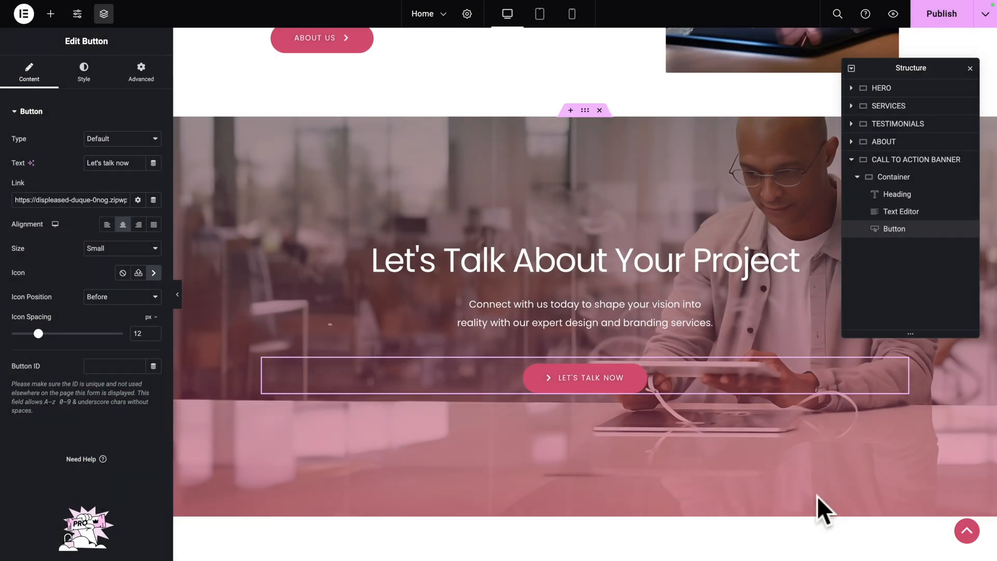
click(110, 296)
click(109, 311)
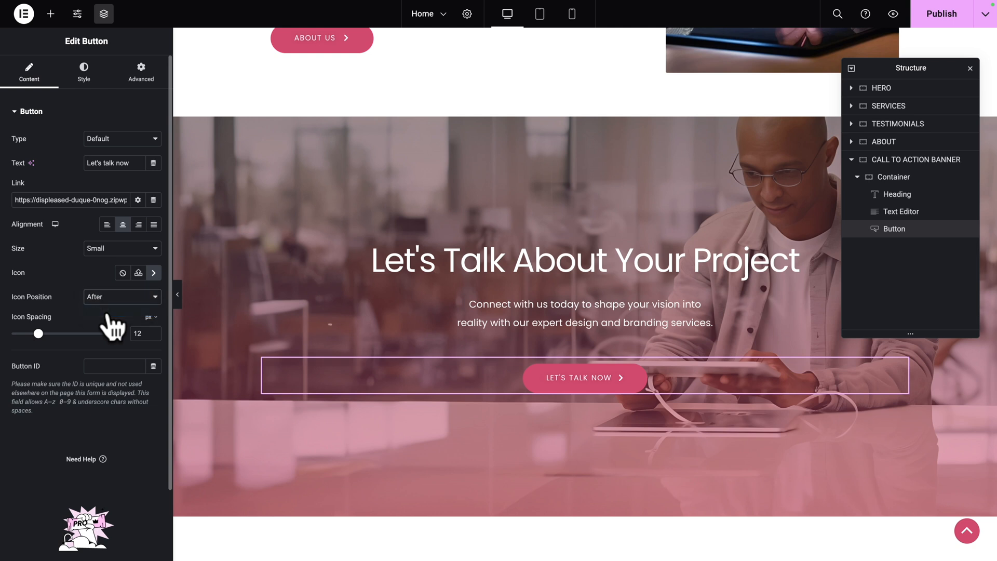
- Set the banner button's normal text color to the global Theme Color 5
click(85, 79)
click(138, 211)
scroll(69, 336, down, 3)
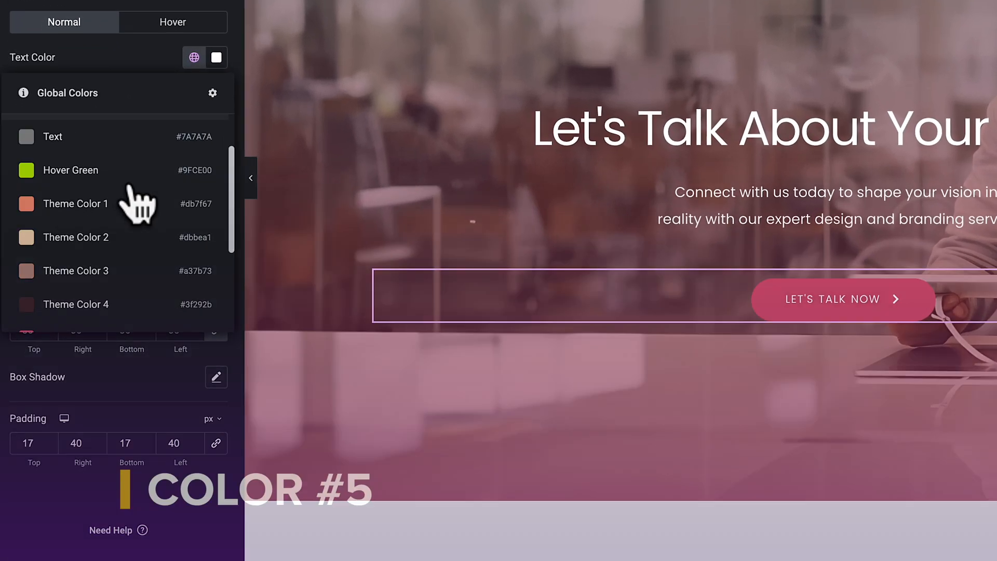
click(73, 290)
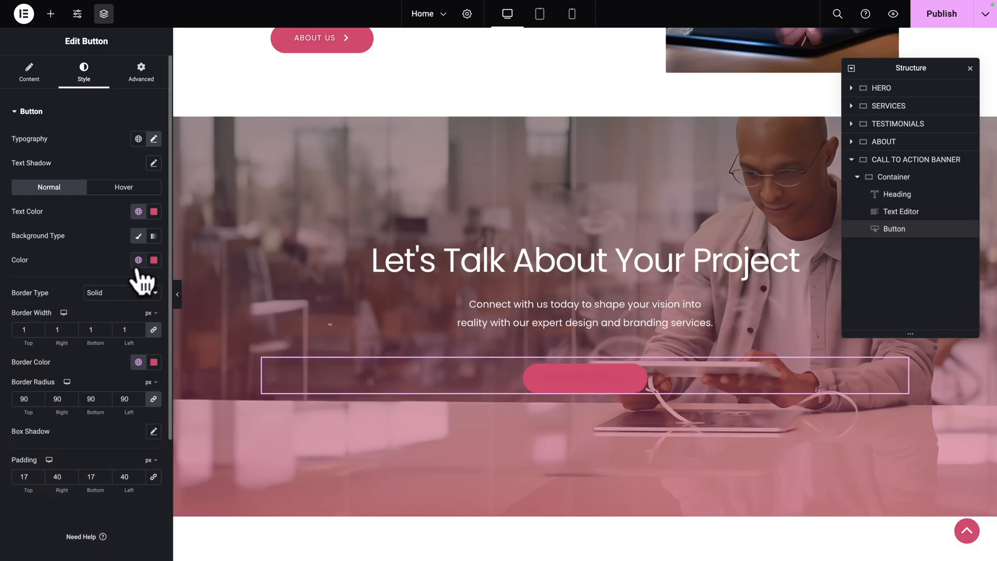
- Set the banner button's normal background color and border color to the global Theme Color 6
click(194, 127)
scroll(100, 379, down, 3)
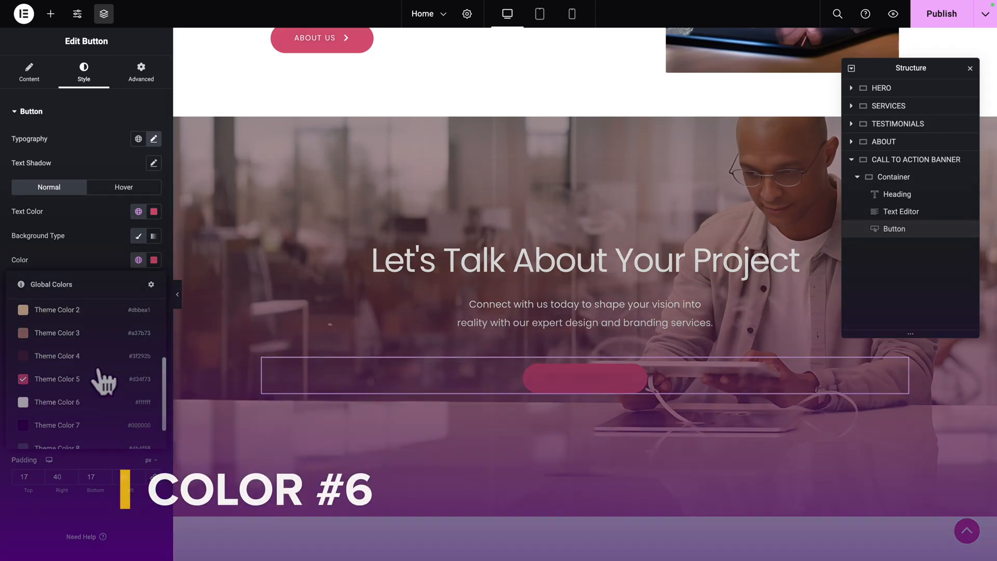
click(73, 412)
click(138, 362)
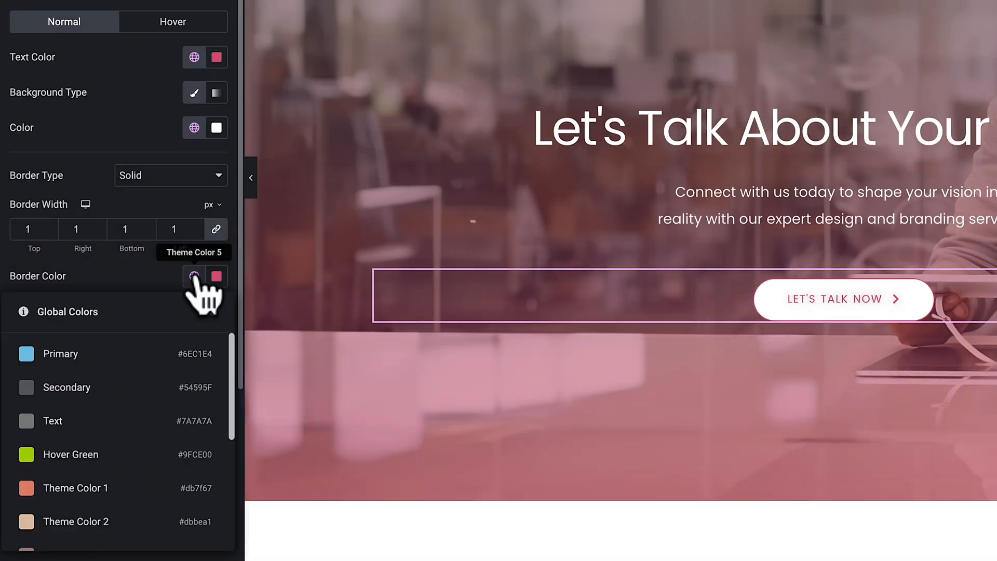
scroll(129, 436, down, 3)
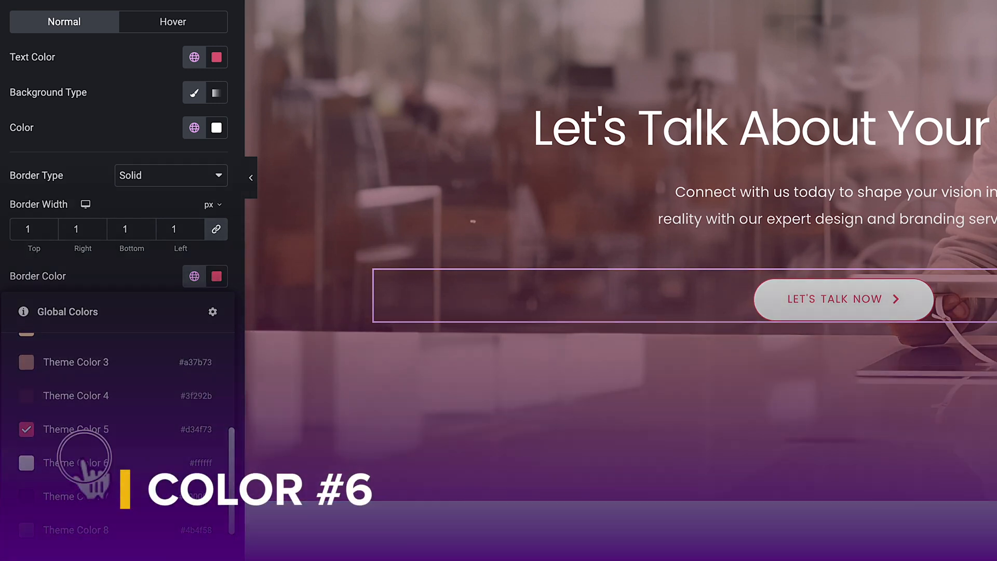
click(89, 478)
- Set the banner button's hover text color to Theme Color 6 and its hover background color to Theme Color 4
click(158, 25)
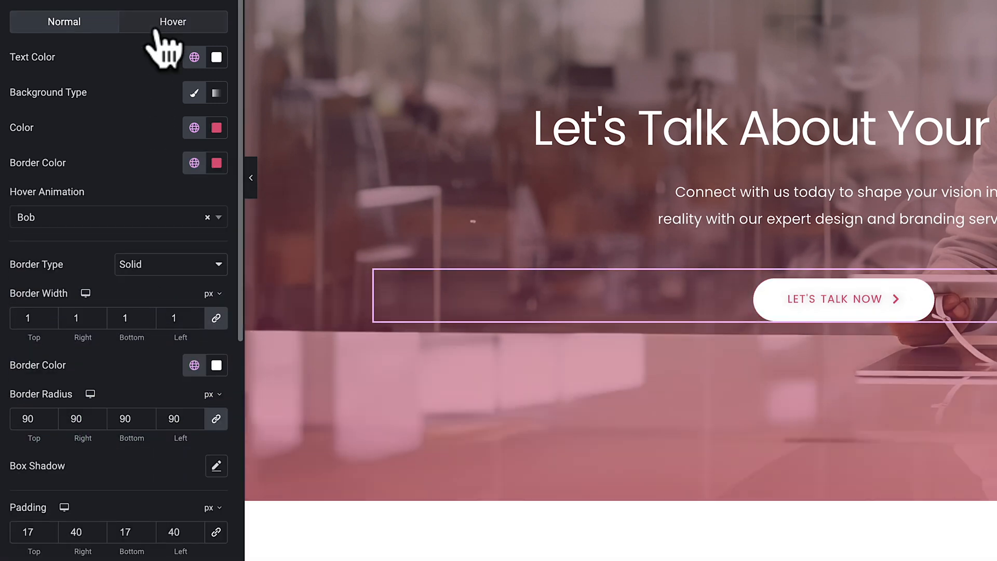
click(194, 57)
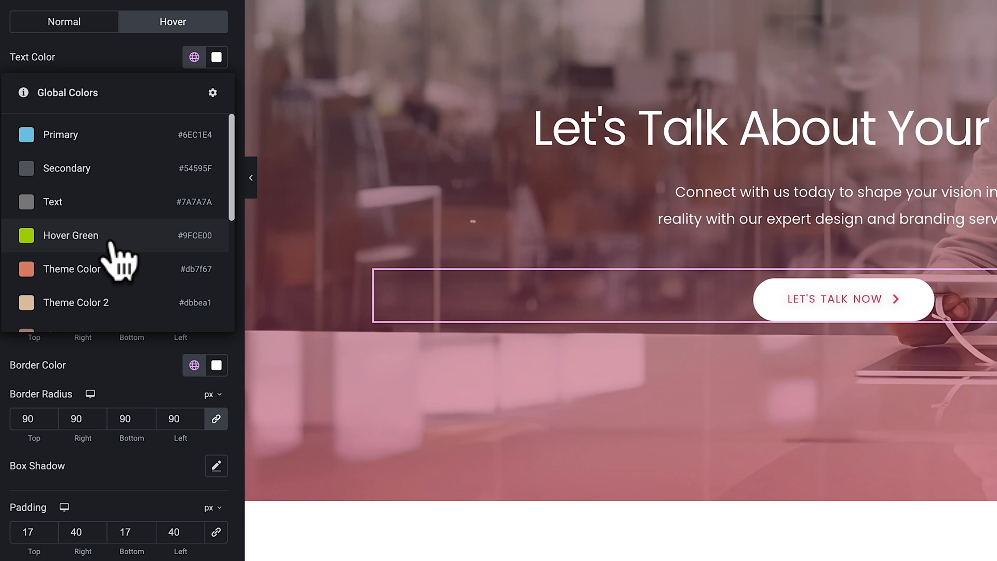
scroll(116, 257, down, 3)
scroll(70, 309, down, 2)
click(81, 297)
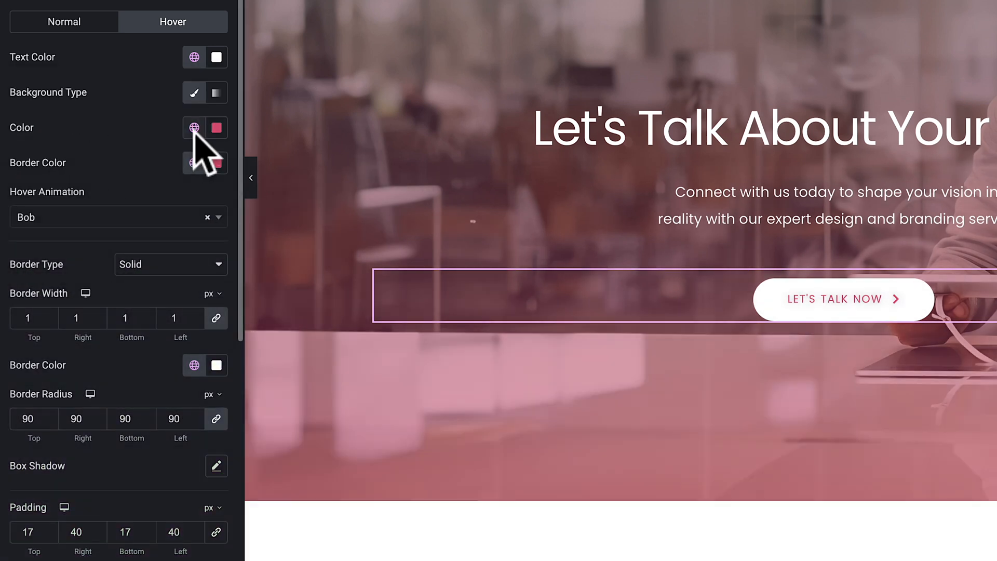
click(195, 128)
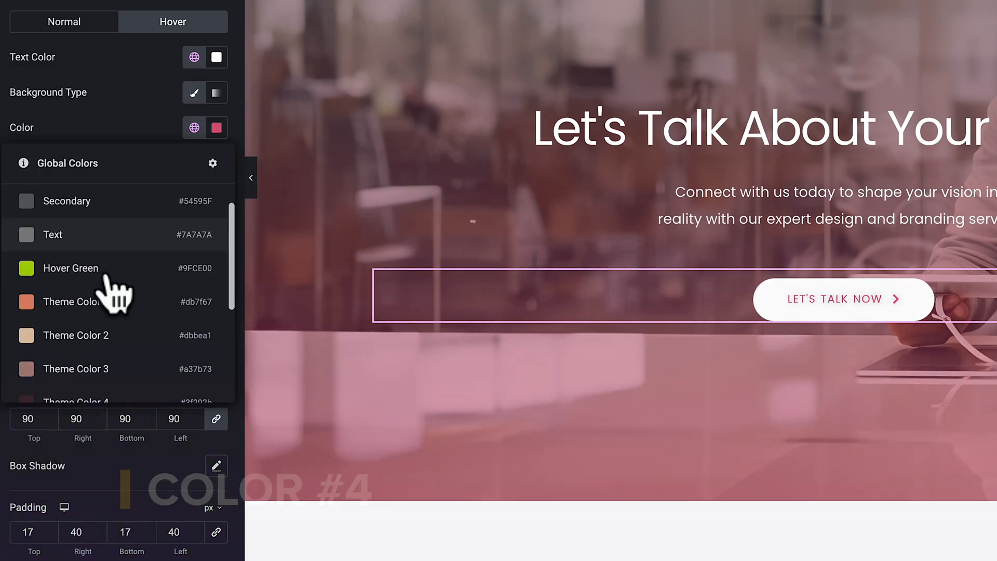
scroll(112, 289, down, 3)
click(85, 283)
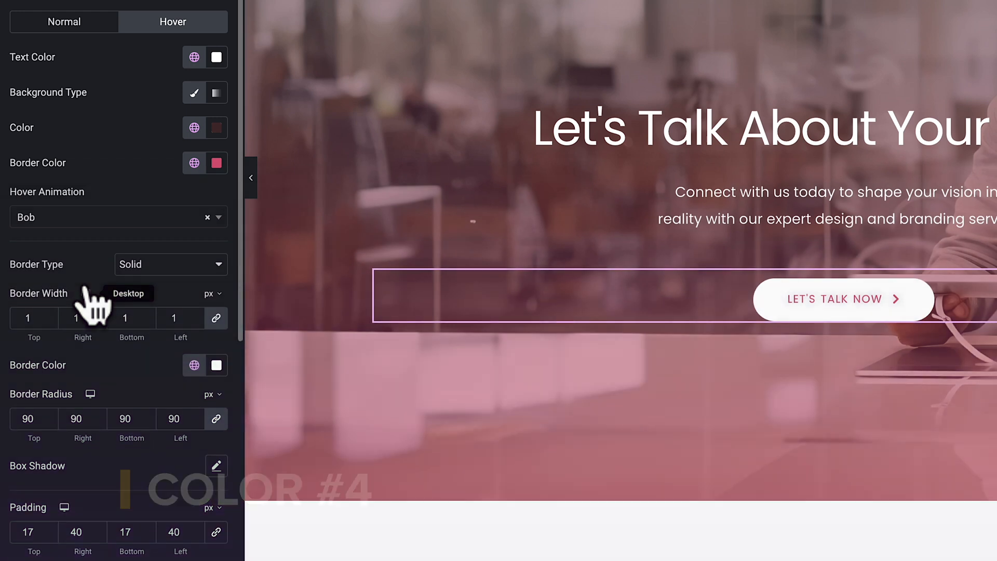
- Set the banner button's hover border color to the global Theme Color 4 and publish the page
click(194, 163)
scroll(117, 301, down, 2)
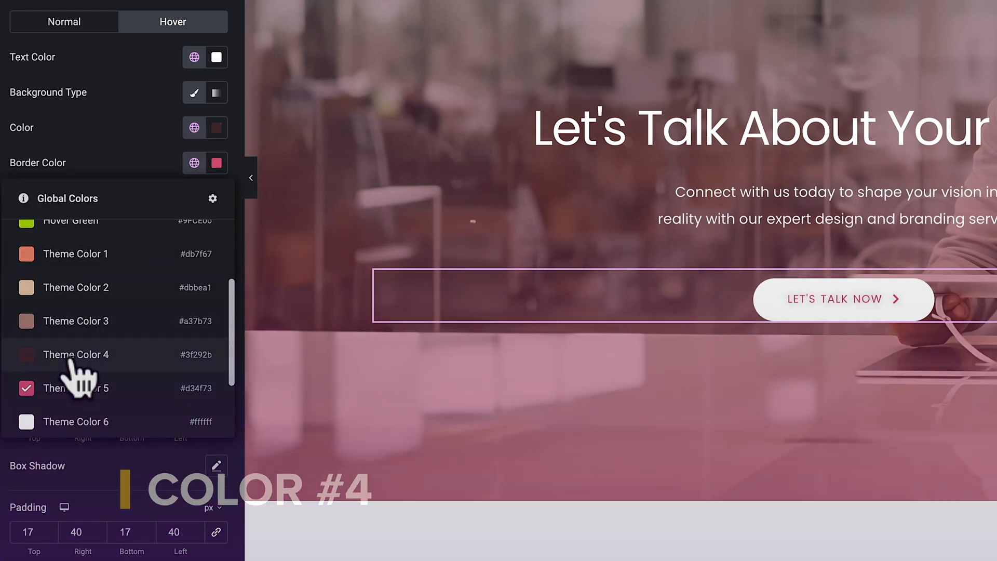
click(69, 360)
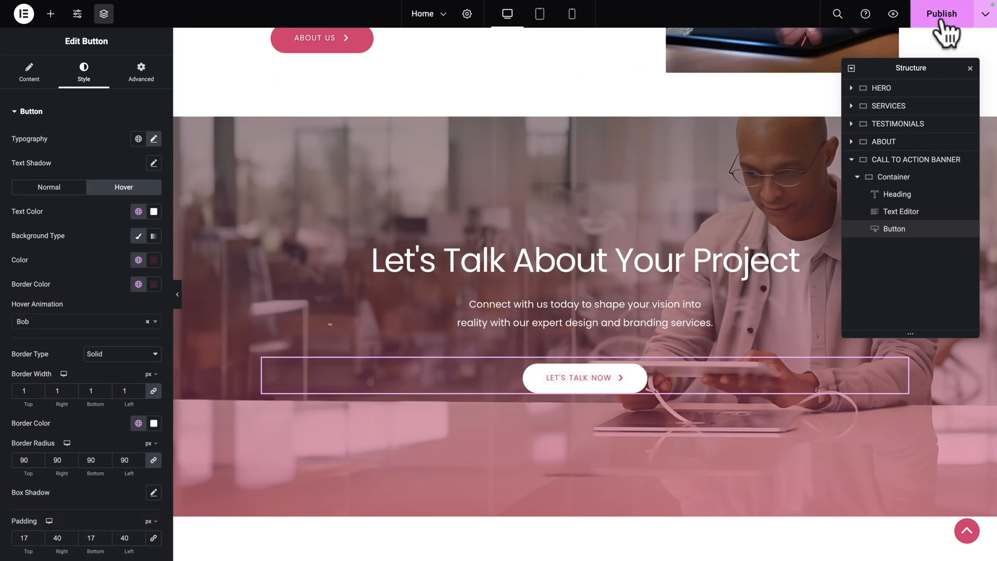
click(942, 23)
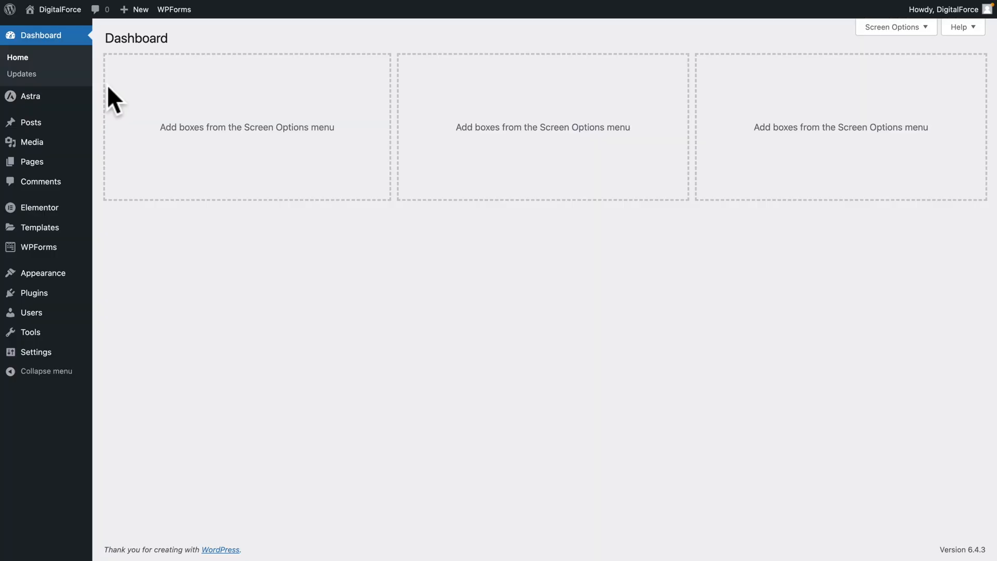
- Visit the live site from the WordPress dashboard and open its Home page for editing with Elementor
mouse_move(61, 16)
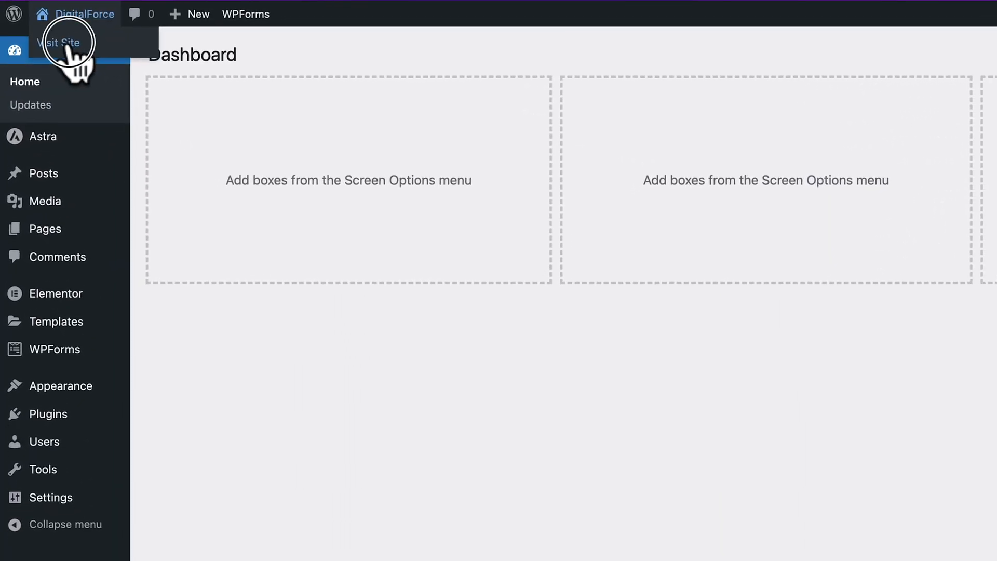
click(78, 43)
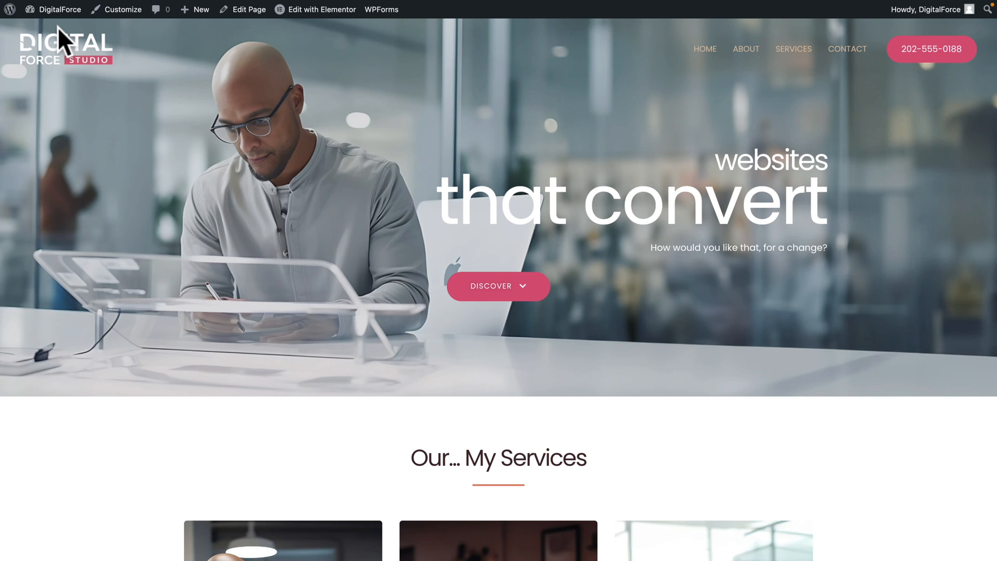
mouse_move(294, 17)
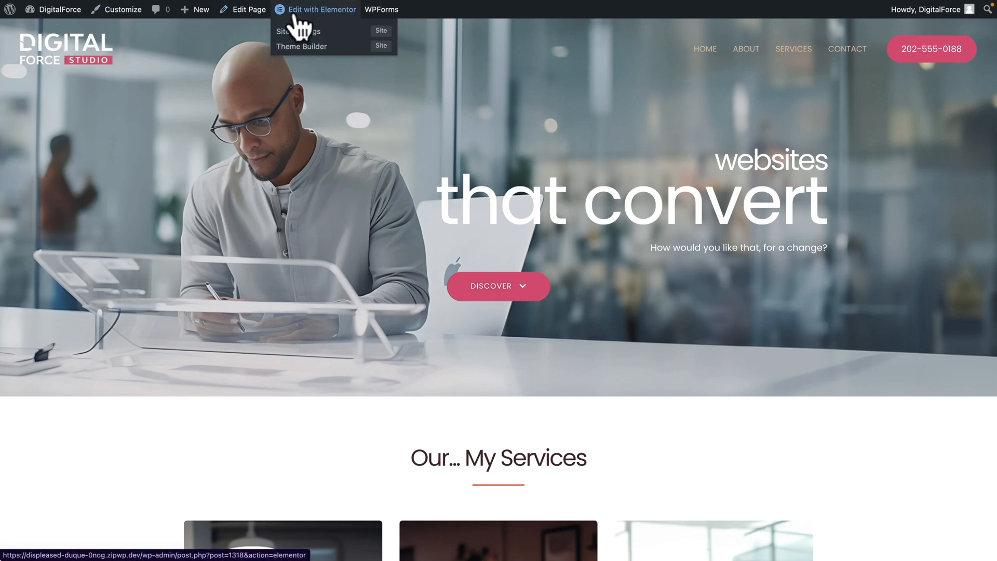
click(294, 11)
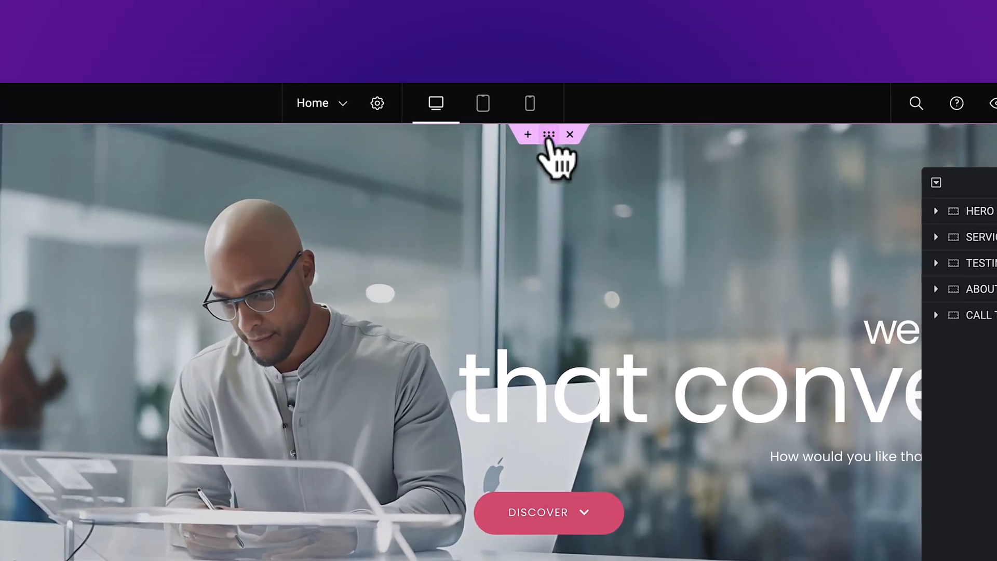
- Set the hero container's minimum height to 85 vh
click(552, 124)
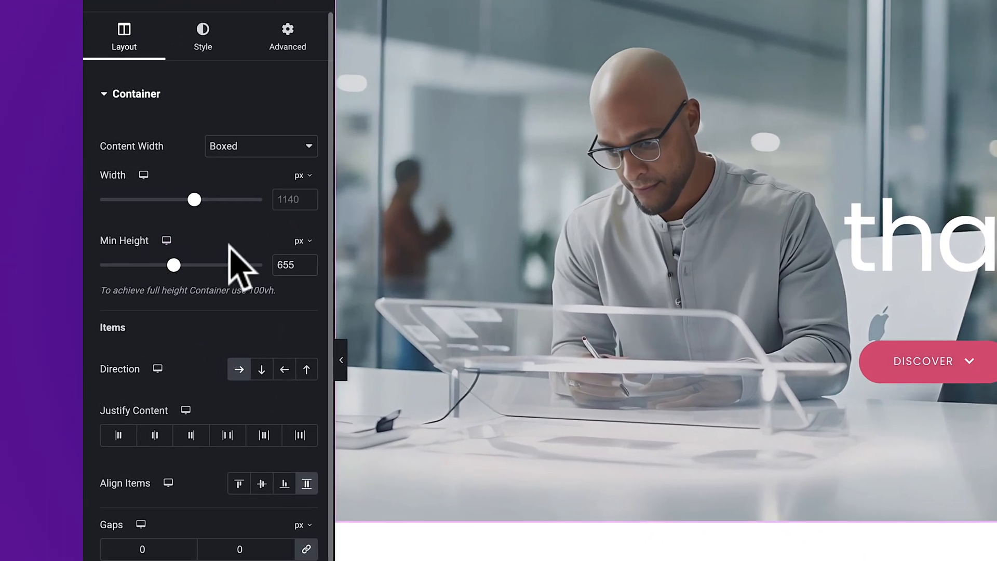
click(302, 240)
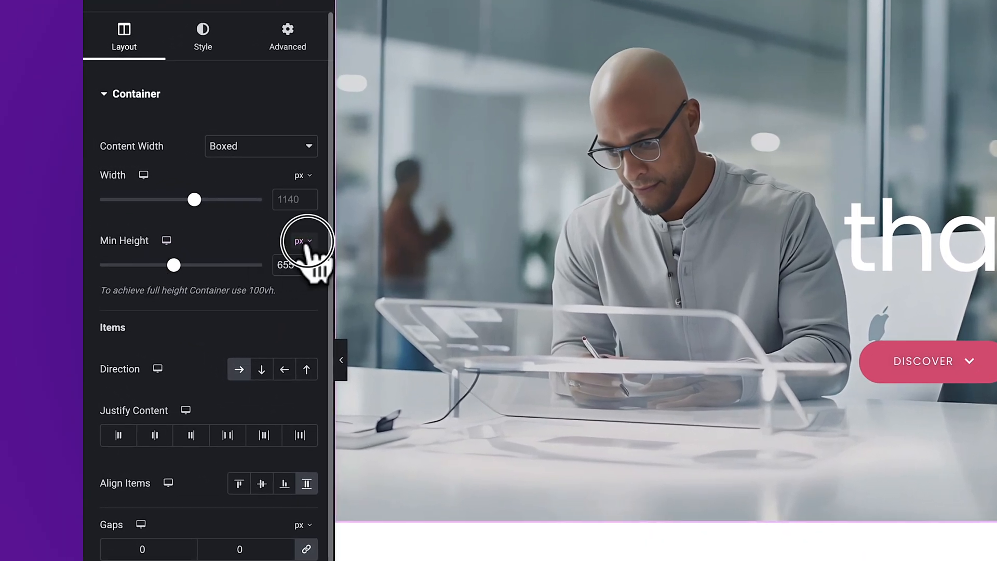
click(302, 315)
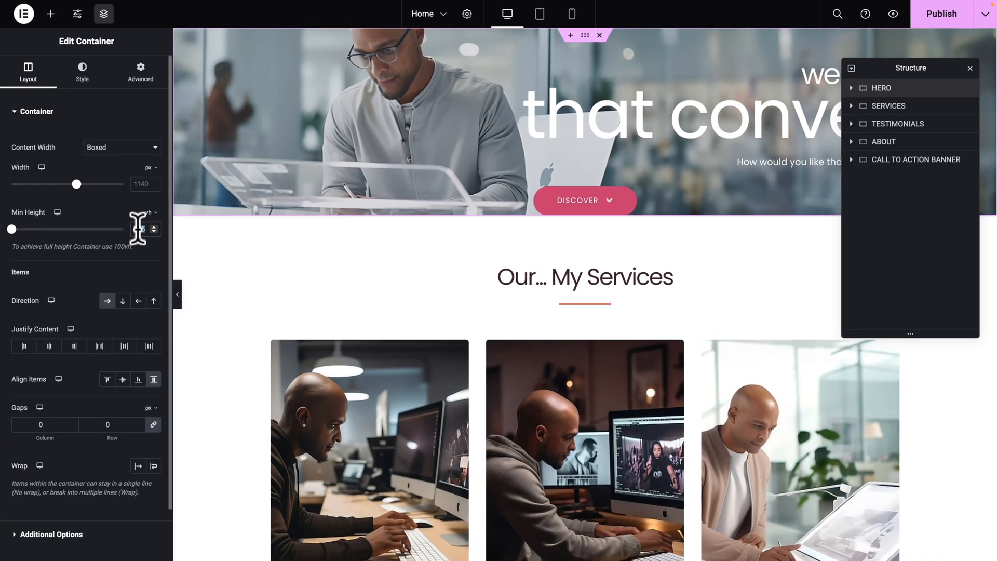
click(138, 229)
text(85)
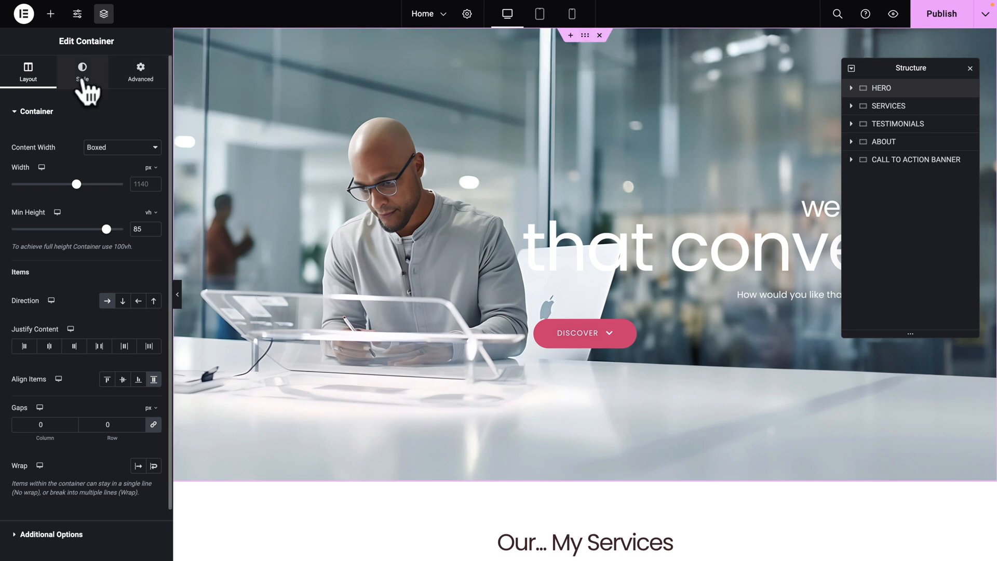
- Give the hero container a gradient background overlay in its normal state
click(82, 77)
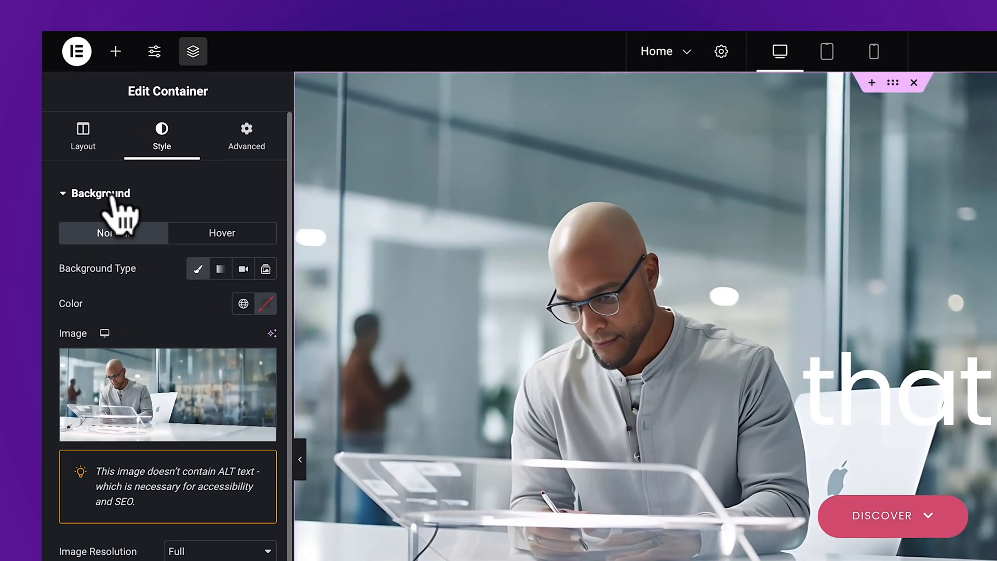
click(111, 196)
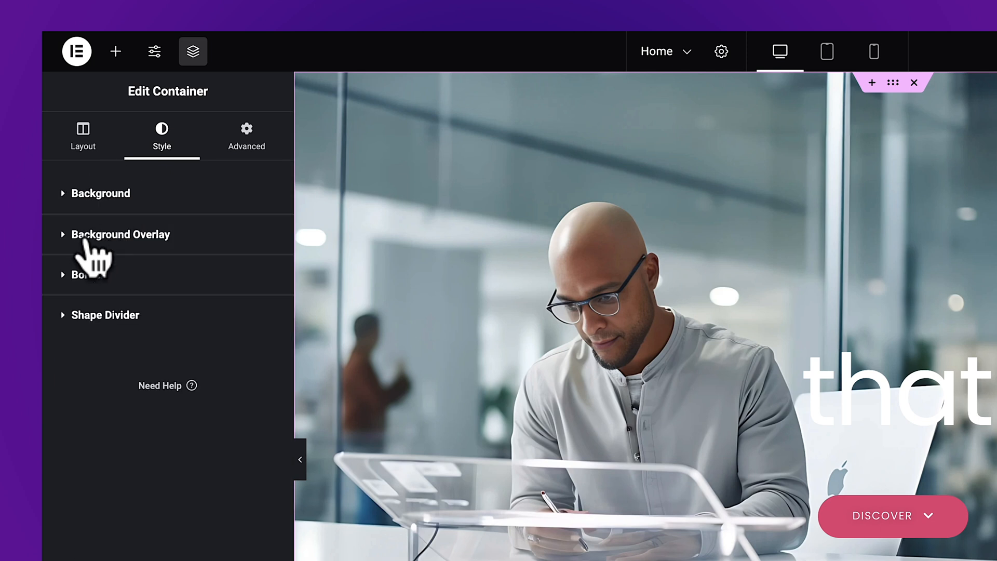
click(86, 239)
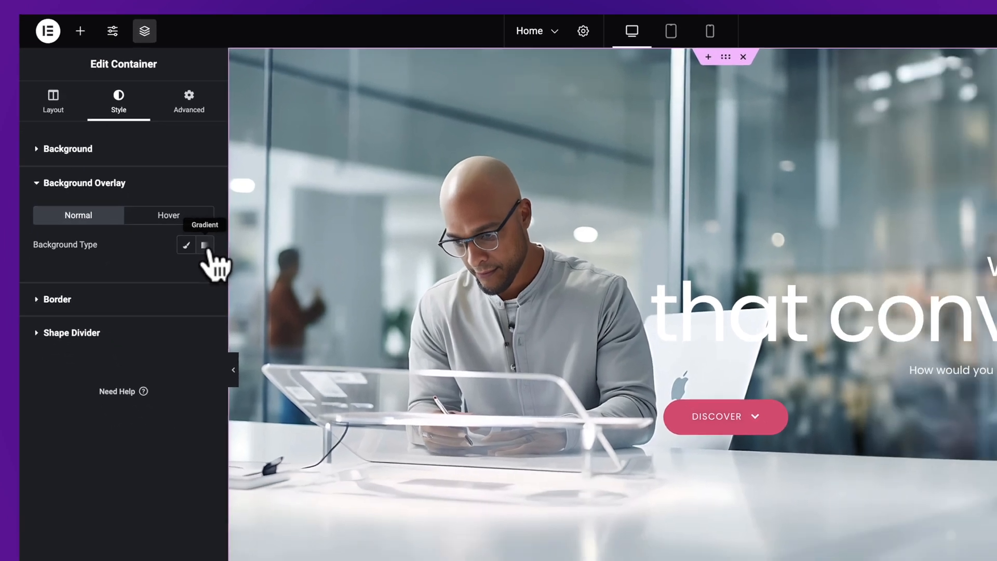
click(262, 309)
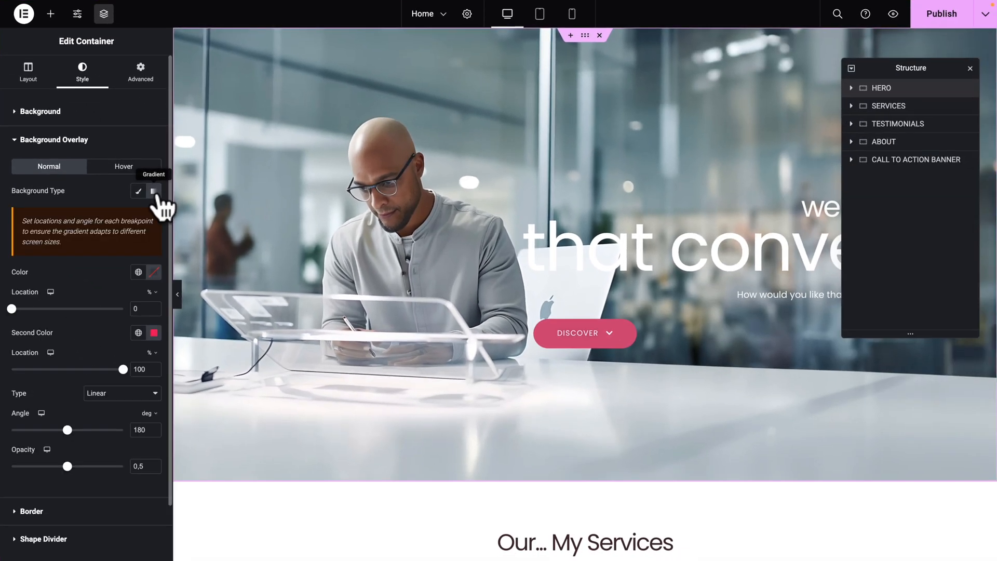
- Set the hero overlay gradient's first color to the global Theme Color 2 and make it fully transparent (#DBBEA100)
click(138, 272)
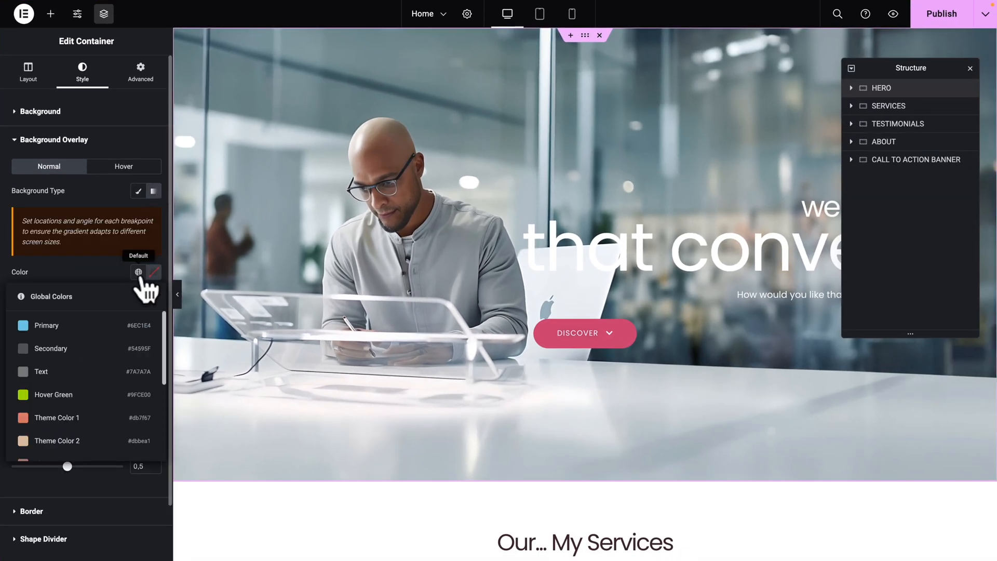
scroll(99, 392, down, 3)
click(84, 383)
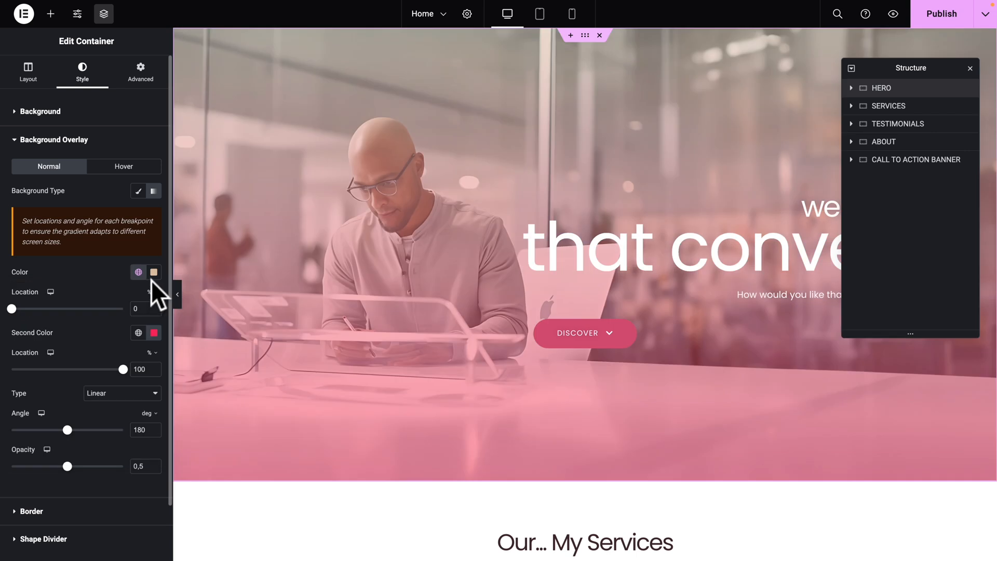
click(153, 274)
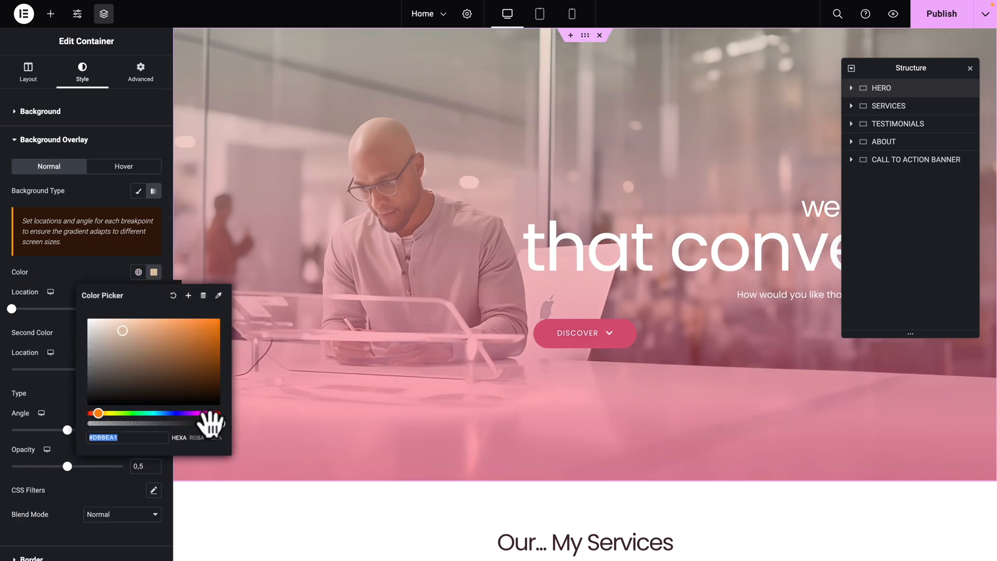
drag(221, 425, 83, 420)
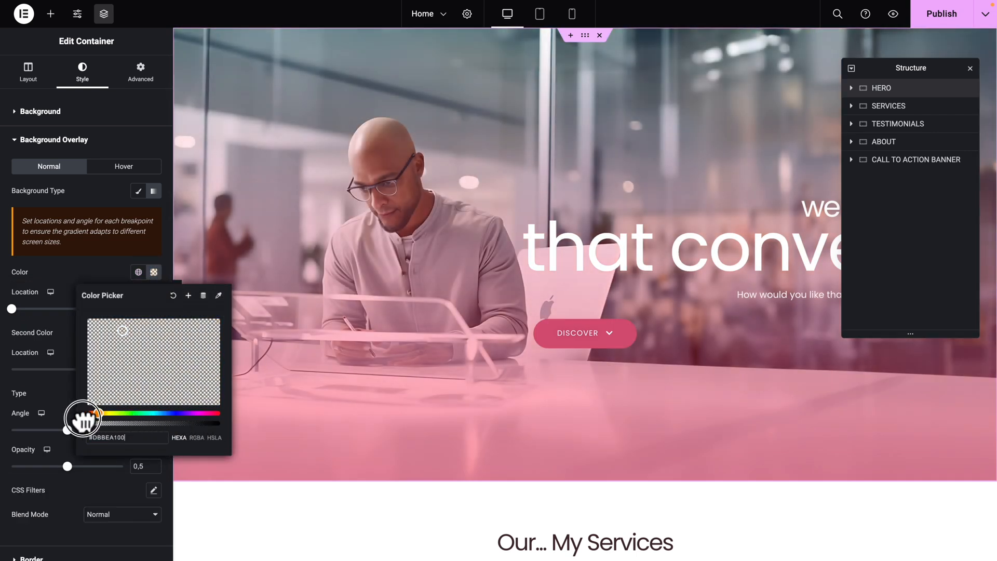
click(68, 267)
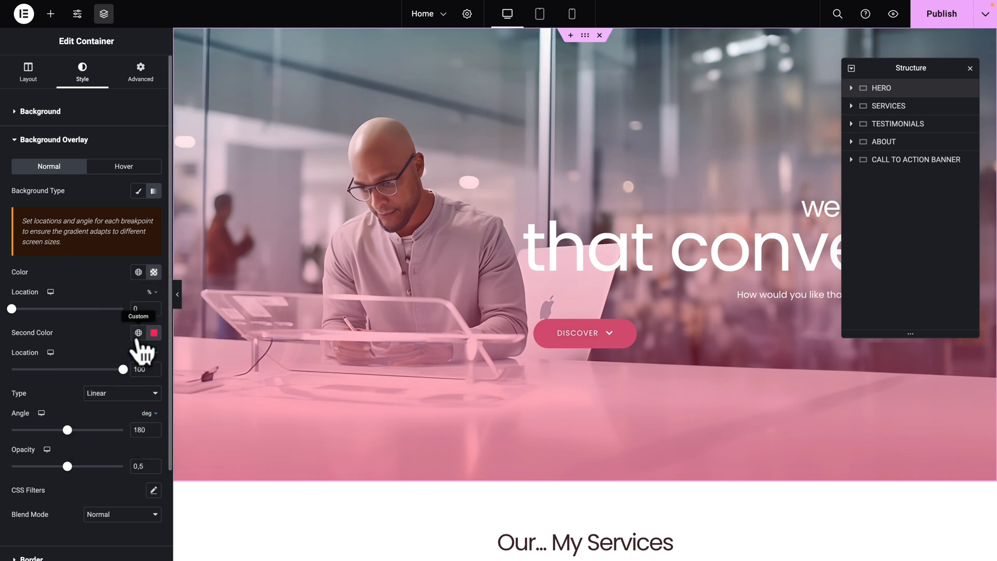
- Set the hero overlay gradient's second color to the global Theme Color 4 at a location of 73%
click(138, 333)
scroll(83, 445, down, 3)
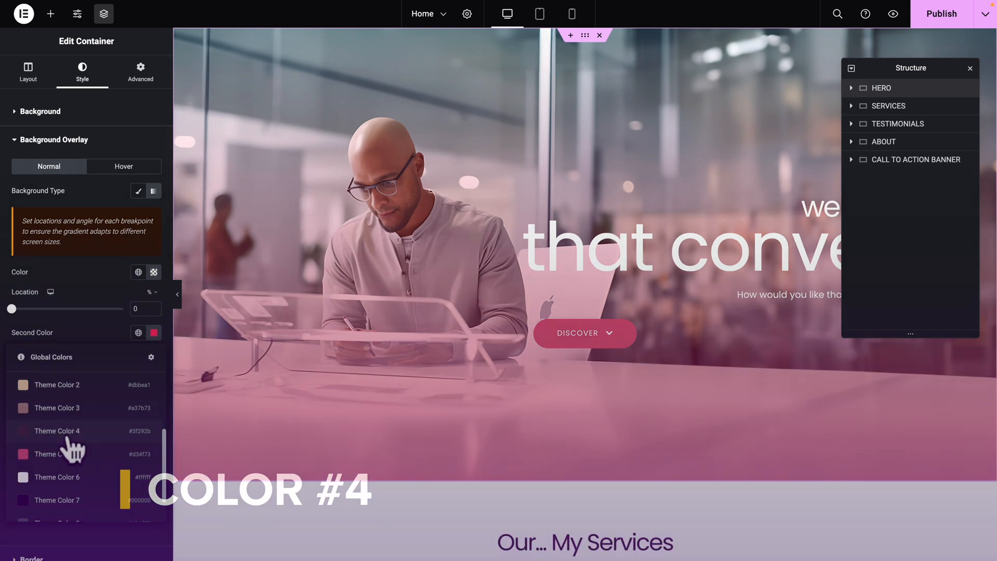
click(69, 435)
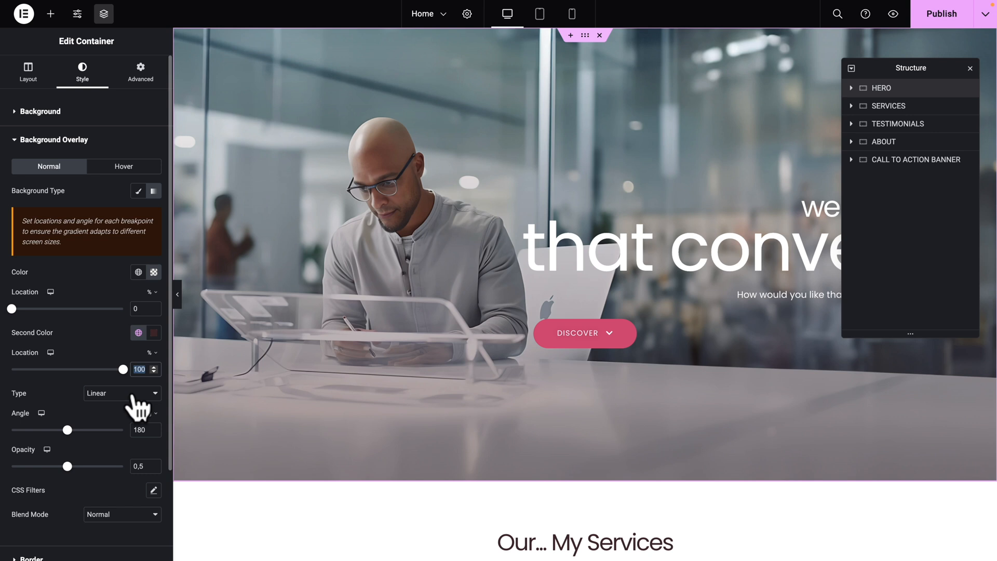
text(73)
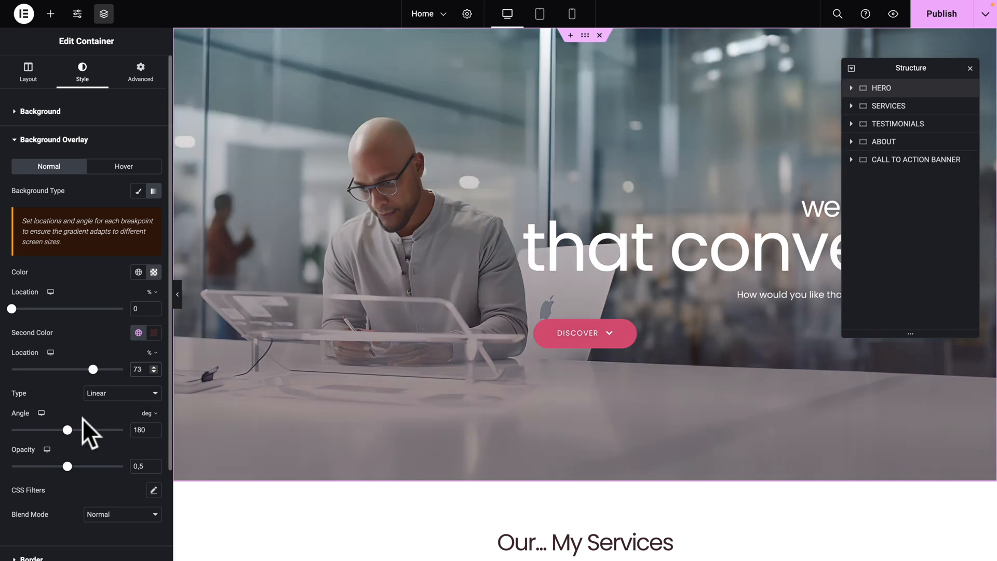
- Set the hero overlay gradient's angle to 90 degrees and its opacity to 0.8
click(138, 429)
text(90)
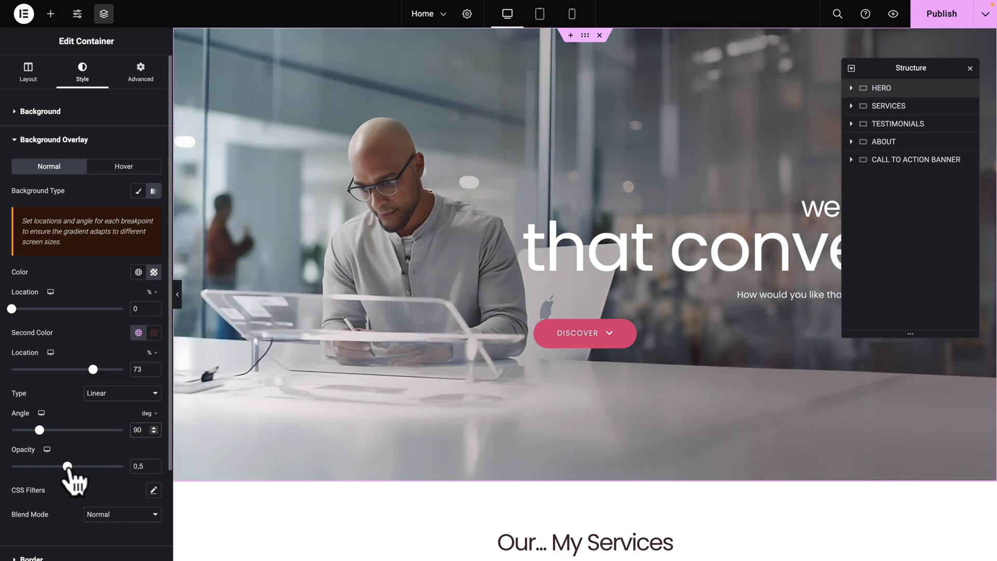
drag(68, 466, 100, 465)
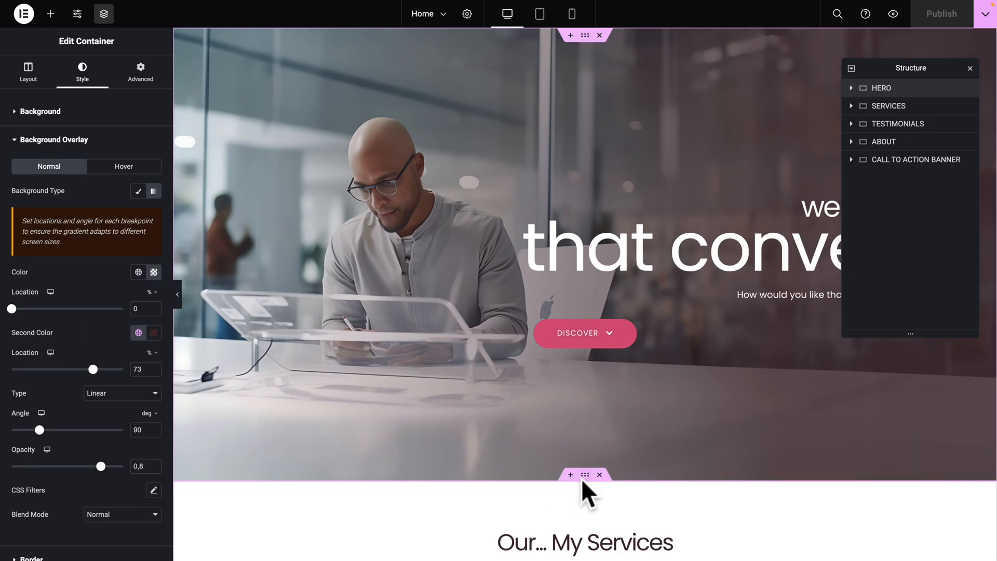
- Set the services container's top padding to 40 px and publish the page
click(583, 476)
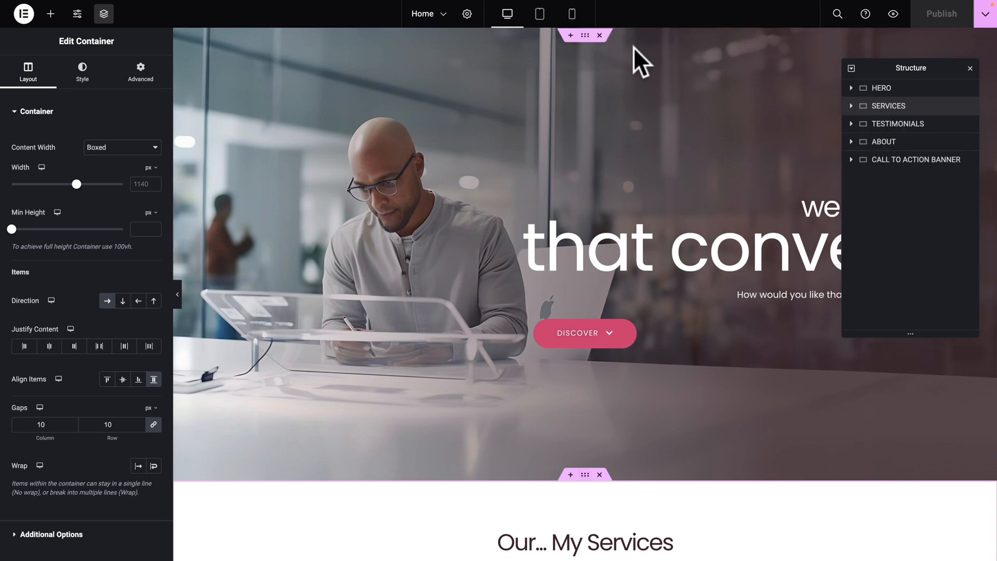
click(143, 76)
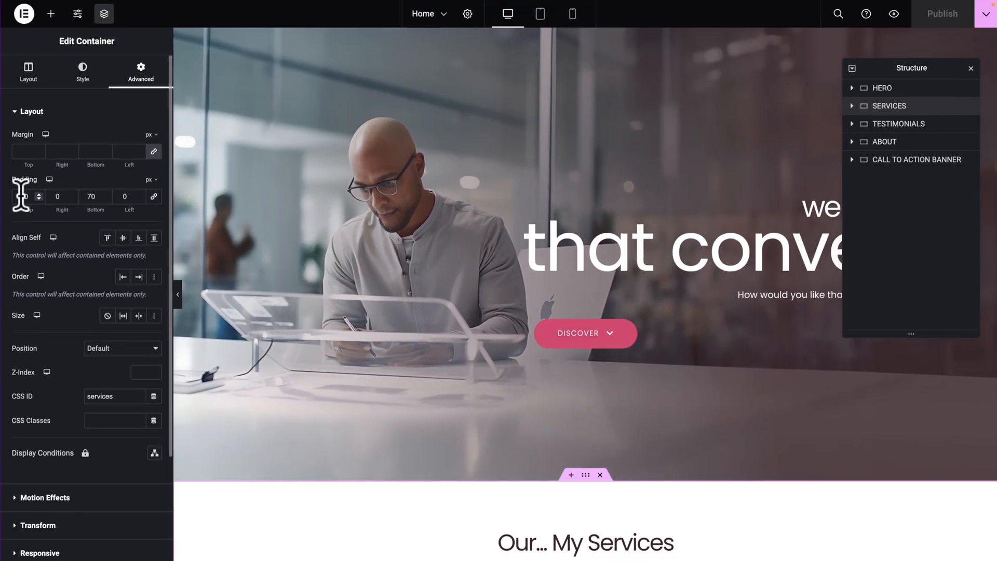
double_click(222, 232)
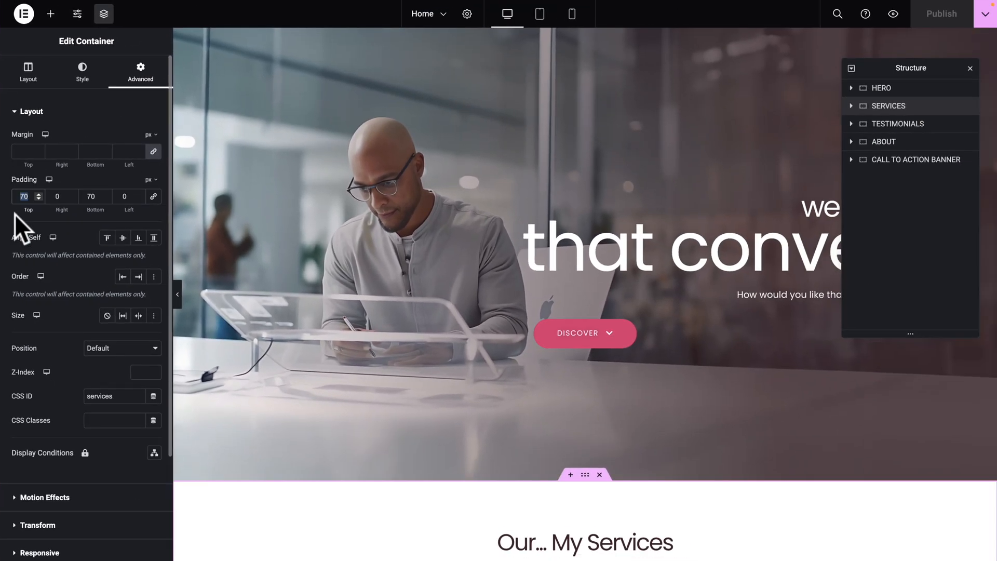
text(40)
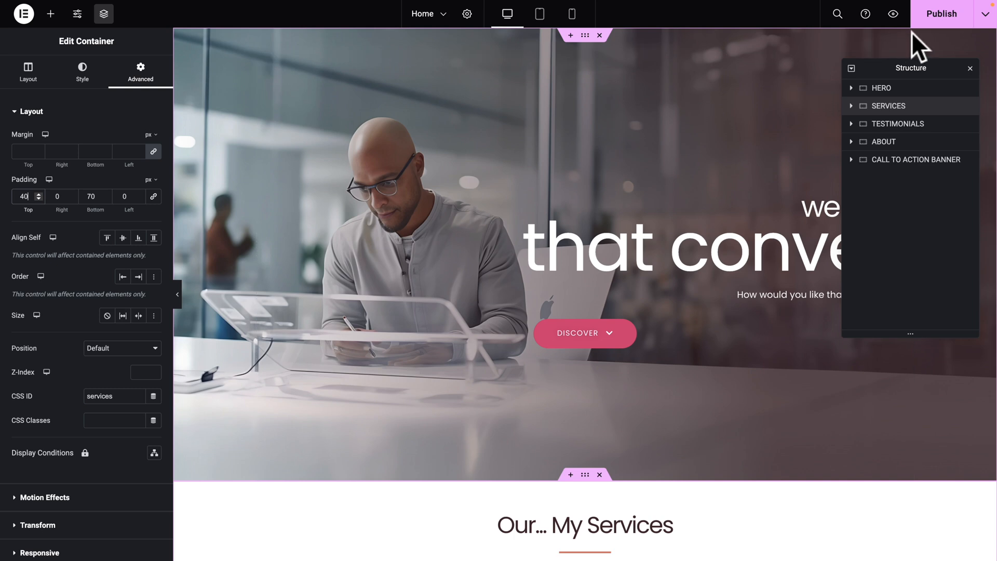
click(939, 23)
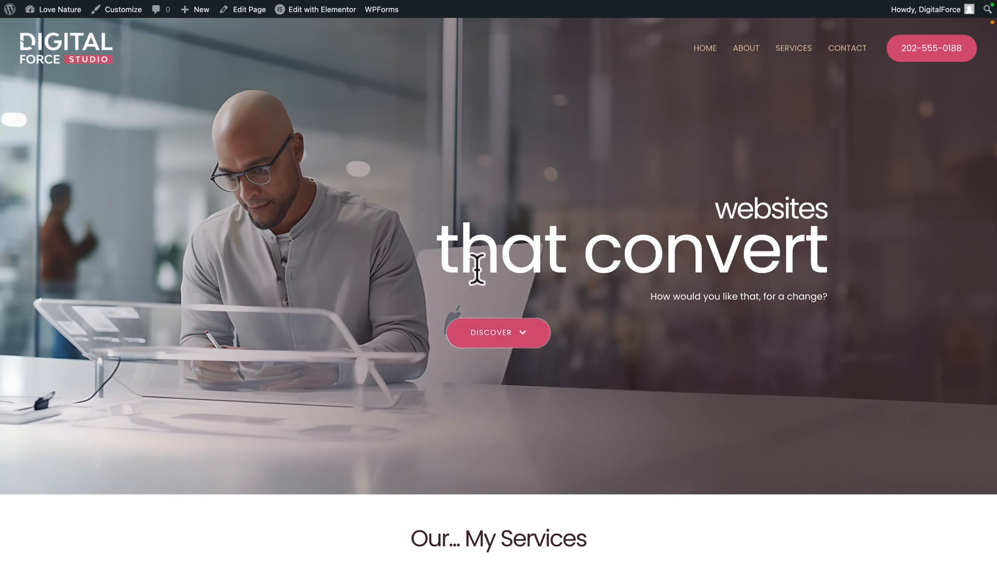
- Test the Discover and Testimonials buttons on the live Home page and review the sections they lead to
click(503, 327)
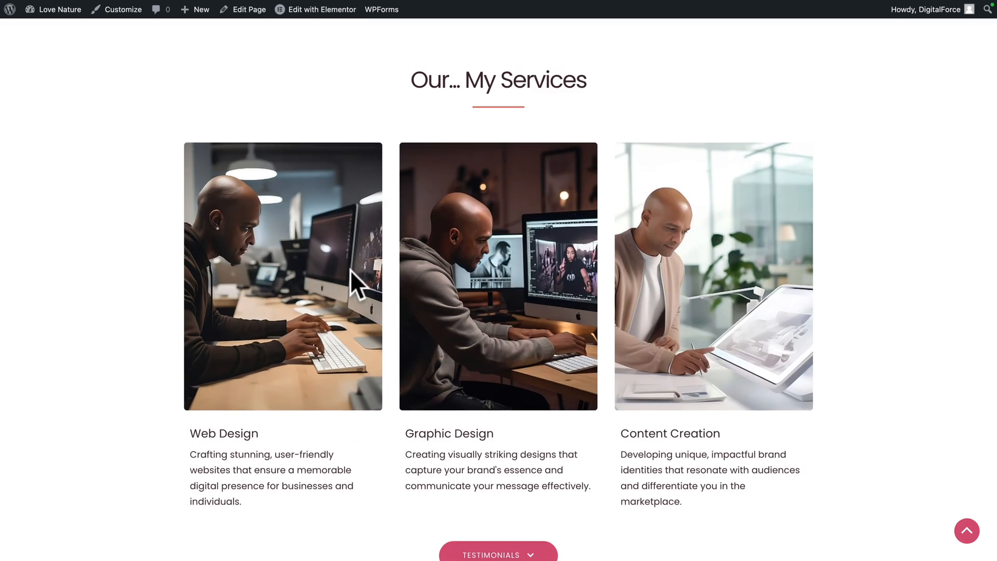
scroll(350, 270, down, 3)
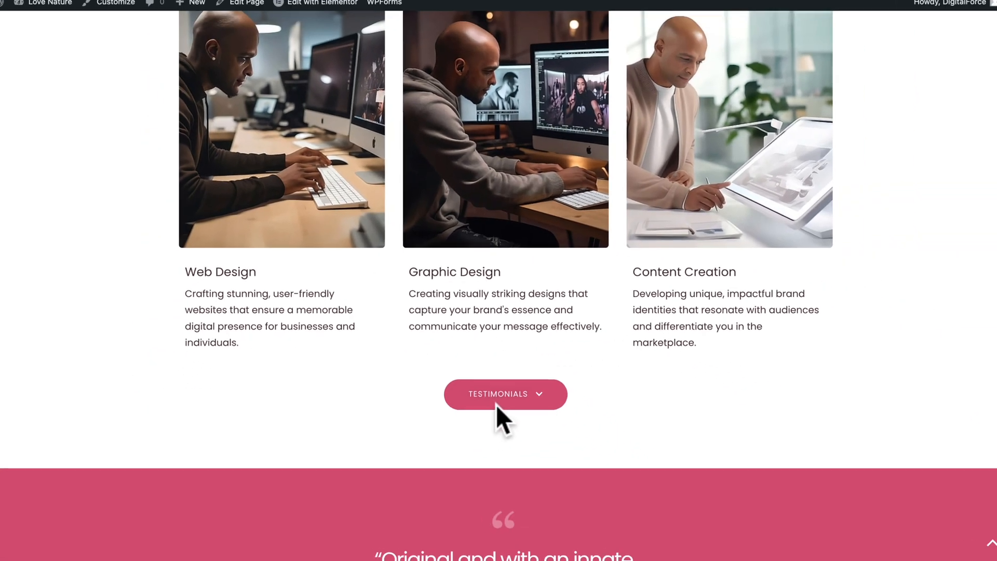
click(501, 411)
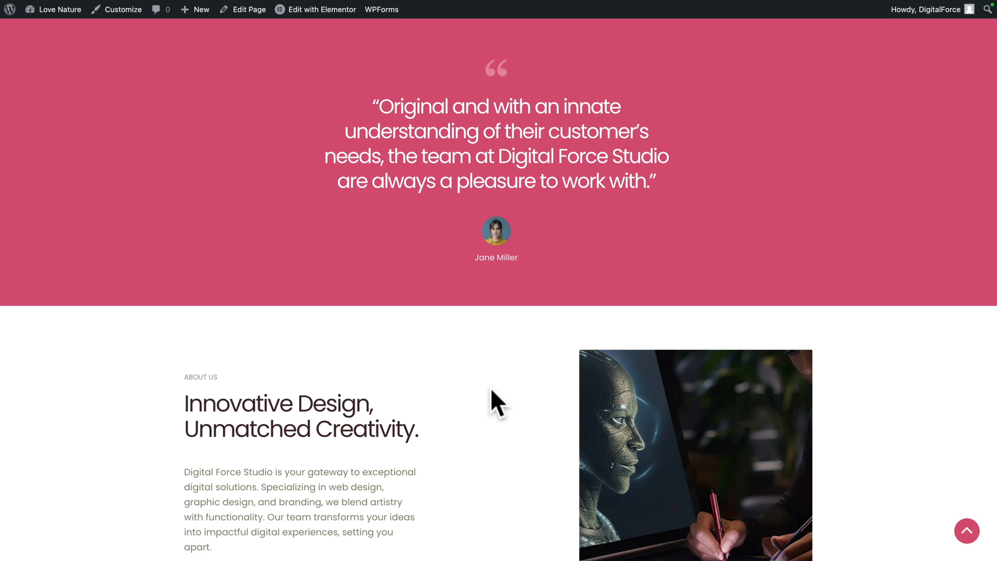
scroll(491, 391, down, 5)
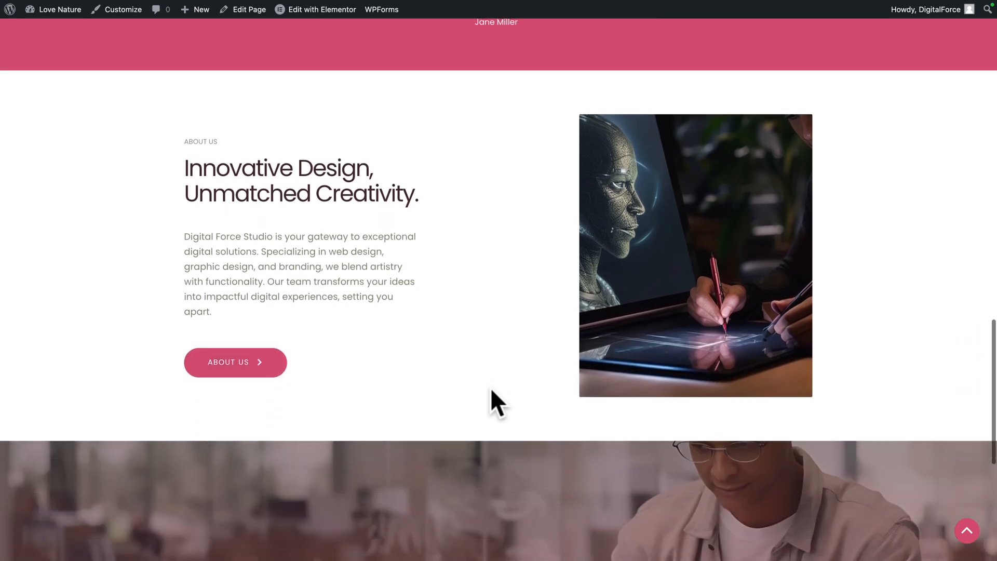
- Test the links of the About Us and Let's Talk Now buttons on the live Home page
click(239, 369)
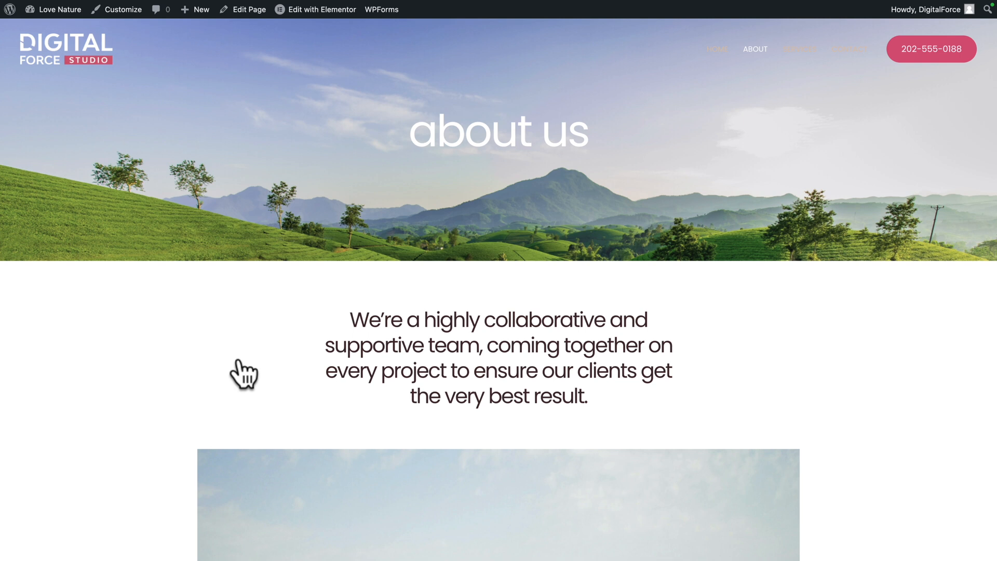
scroll(239, 369, left, 5)
scroll(239, 369, down, 3)
scroll(238, 362, down, 3)
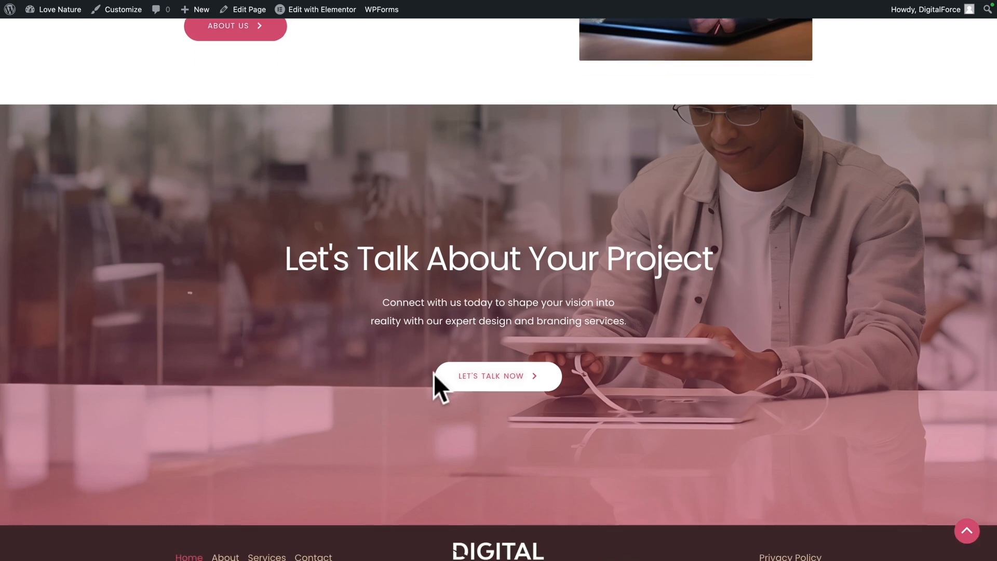
click(466, 380)
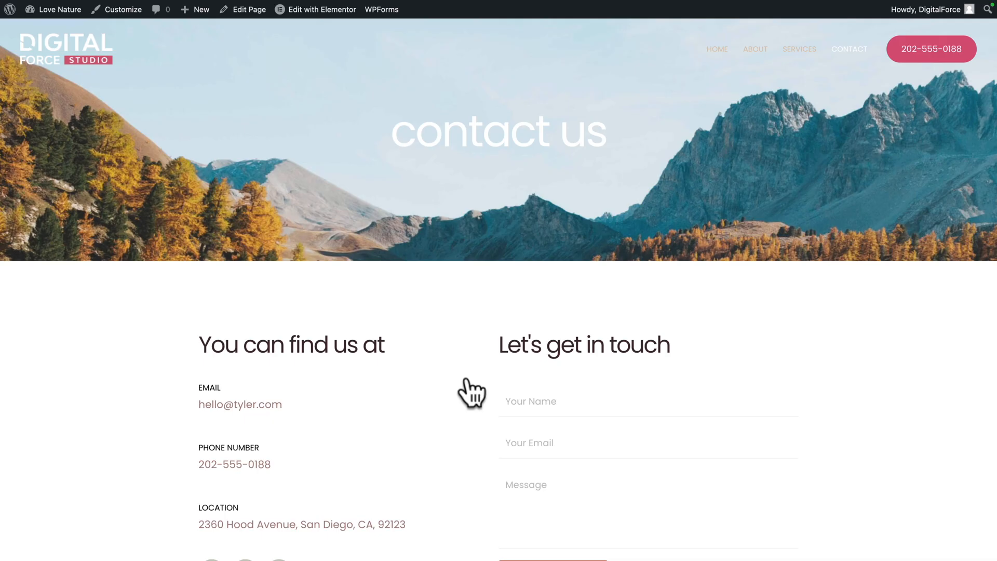